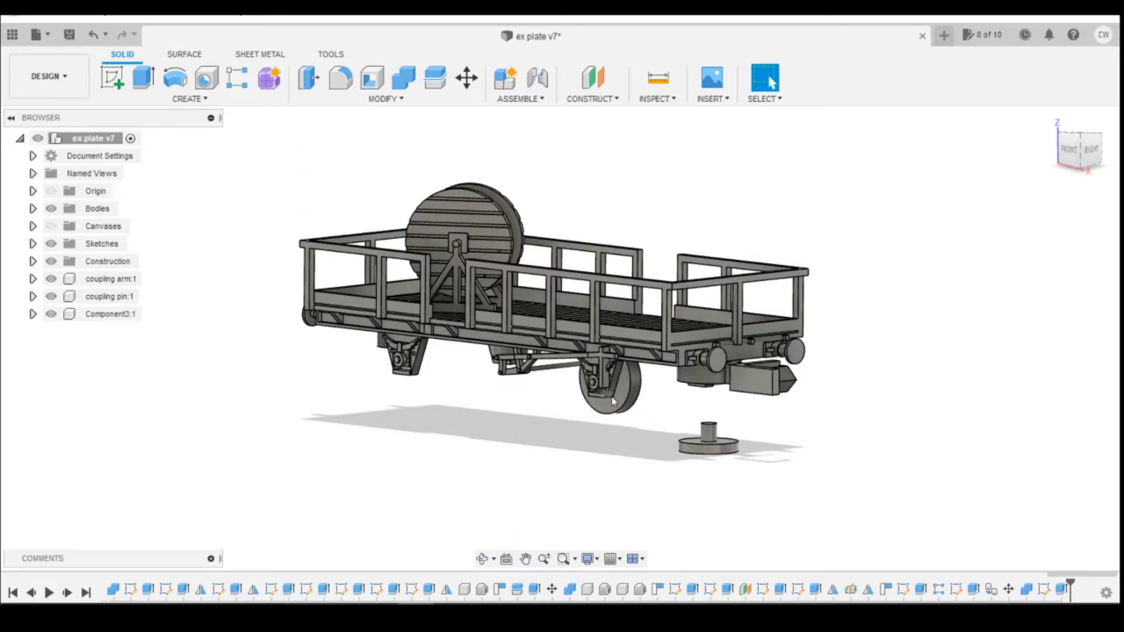
Step: Examine the axle guard and brake linkage beneath the wagon deck from the front
scroll(613, 401, "up", 5)
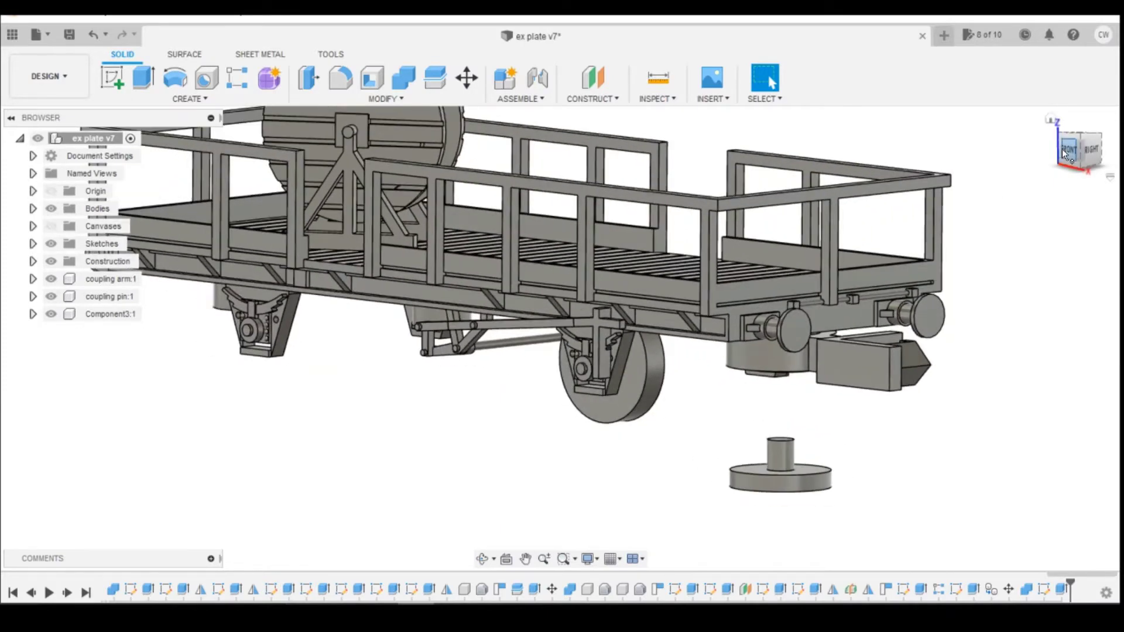
left_click(1067, 151)
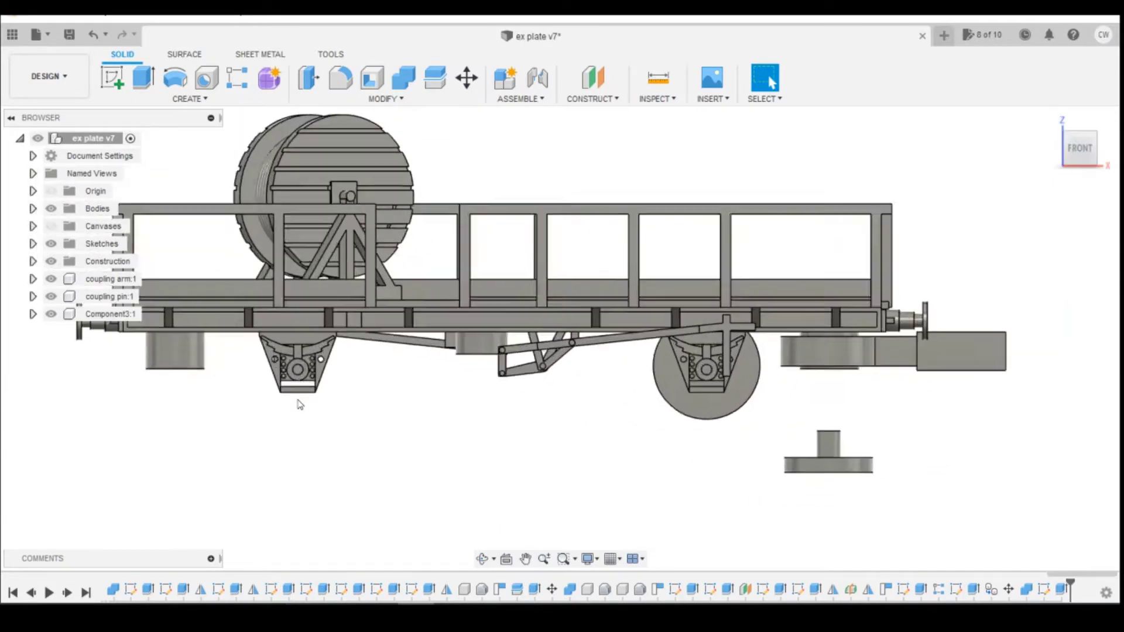
scroll(300, 403, "up", 3)
scroll(305, 386, "up", 1)
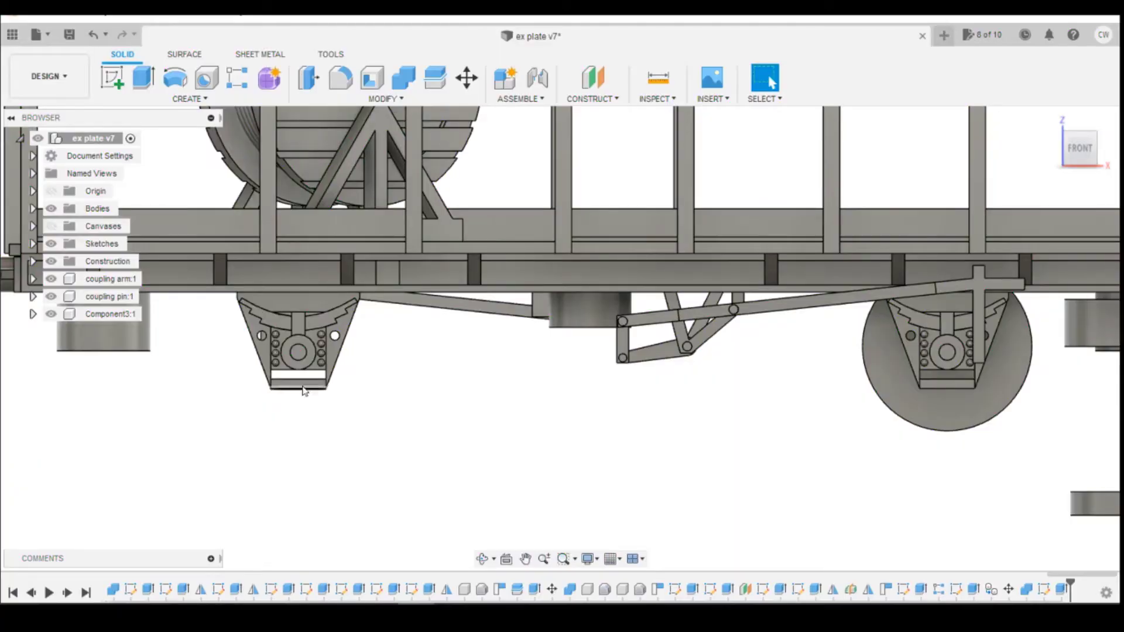
scroll(306, 384, "up", 4)
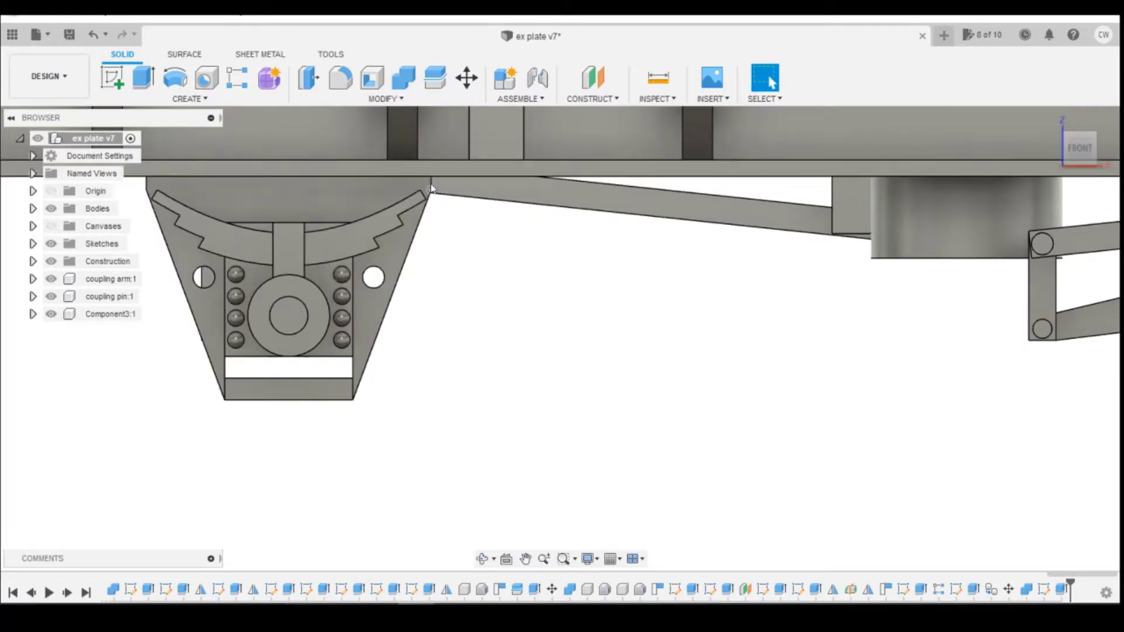
scroll(430, 210, "down", 2)
scroll(673, 445, "down", 3)
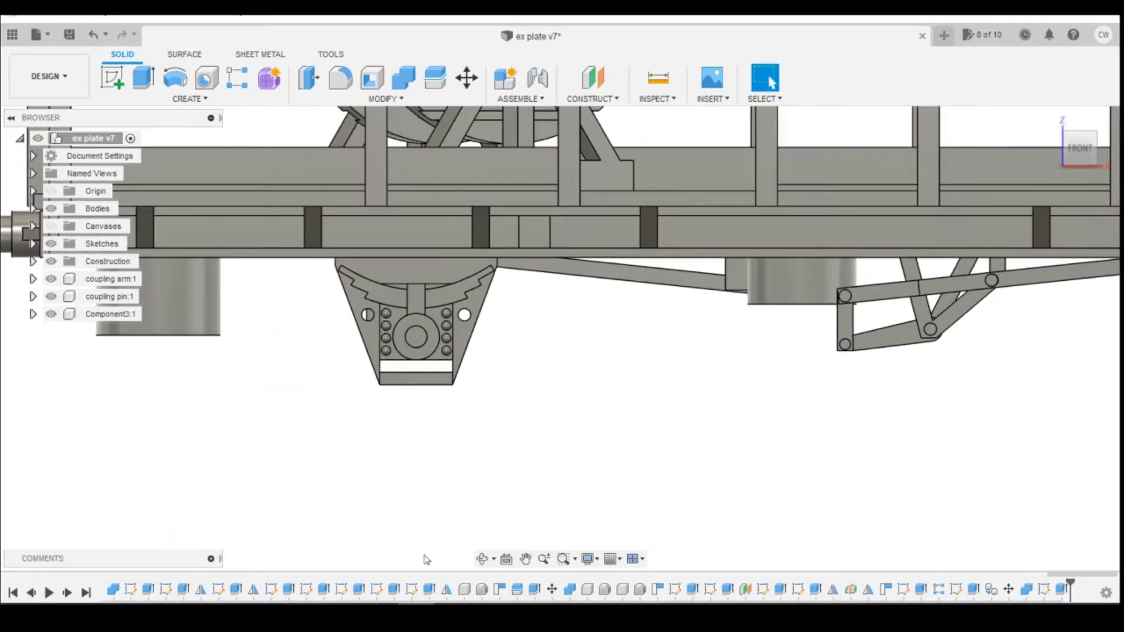
scroll(427, 567, "down", 1)
Step: Roll the design history back in stages to an earlier side-post extrusion, looking for the features that built the axle guard
scroll(434, 586, "up", 2)
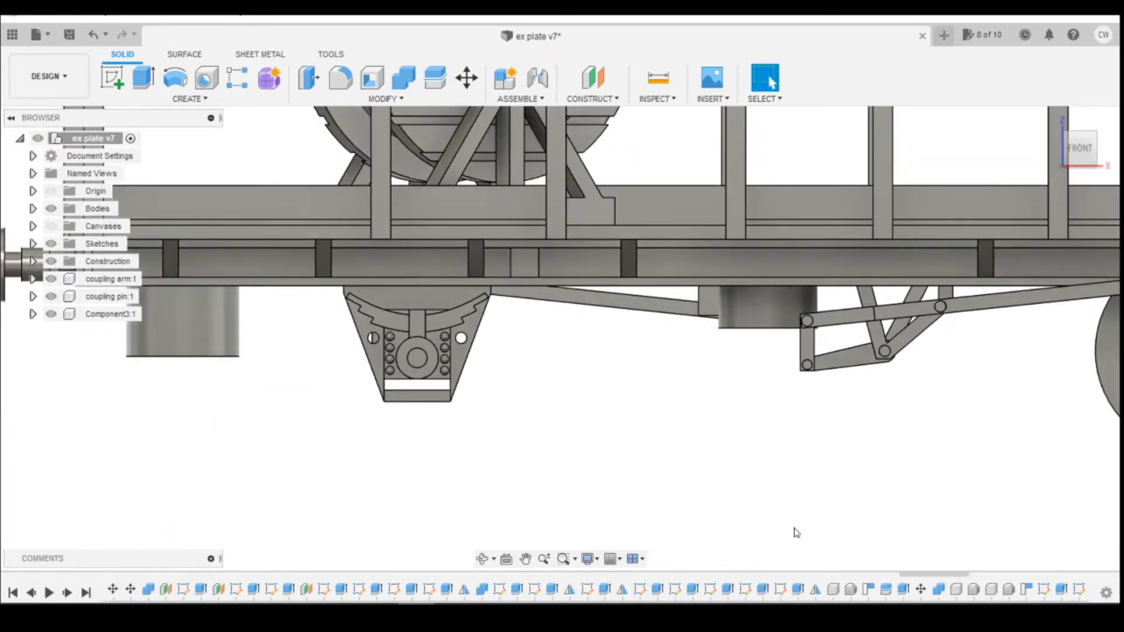
scroll(457, 585, "up", 3)
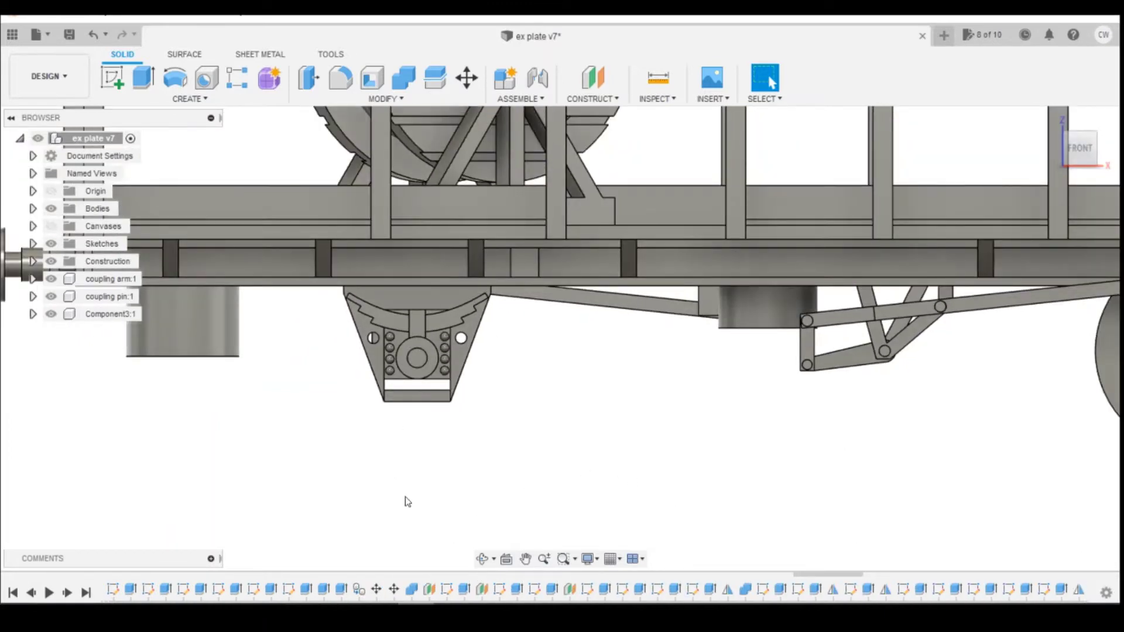
scroll(415, 588, "up", 3)
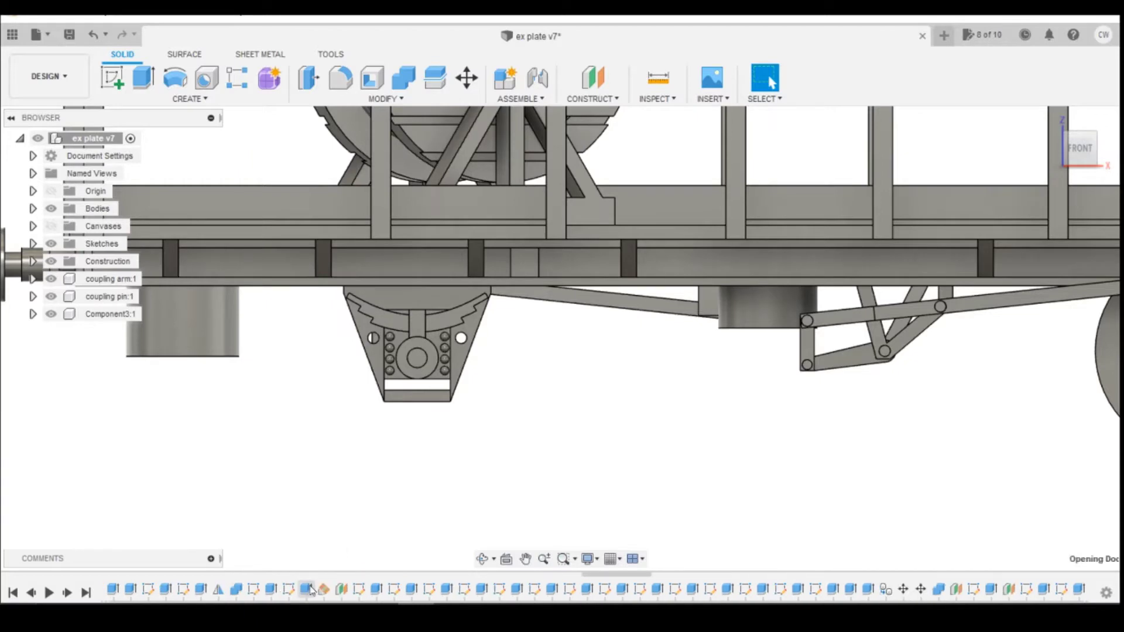
right_click(312, 590)
left_click(375, 507)
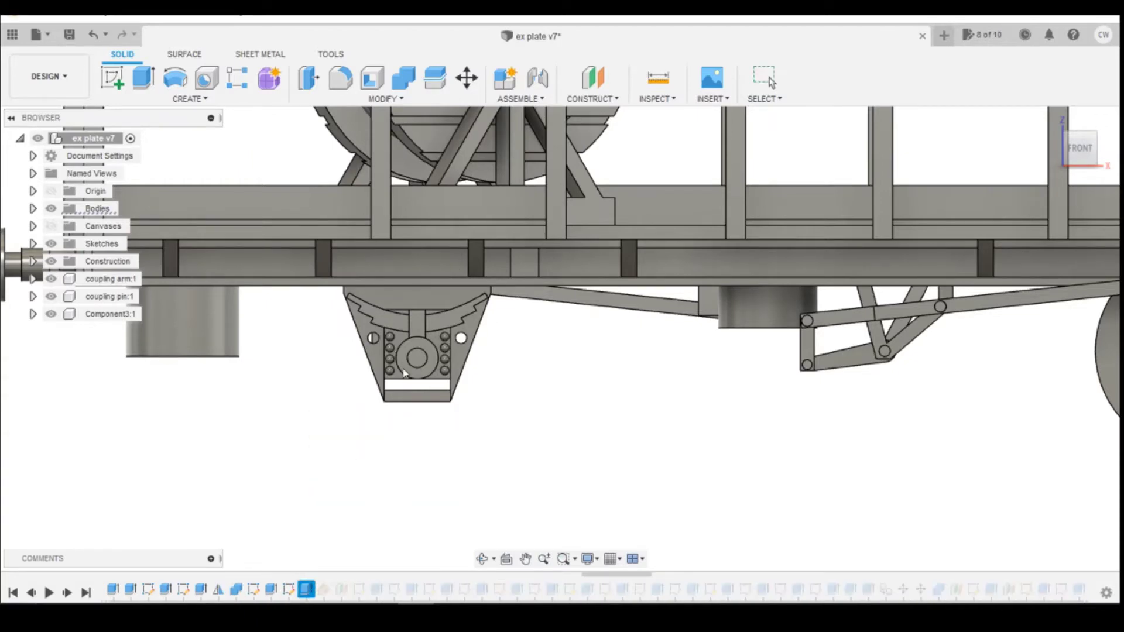
scroll(429, 592, "up", 5)
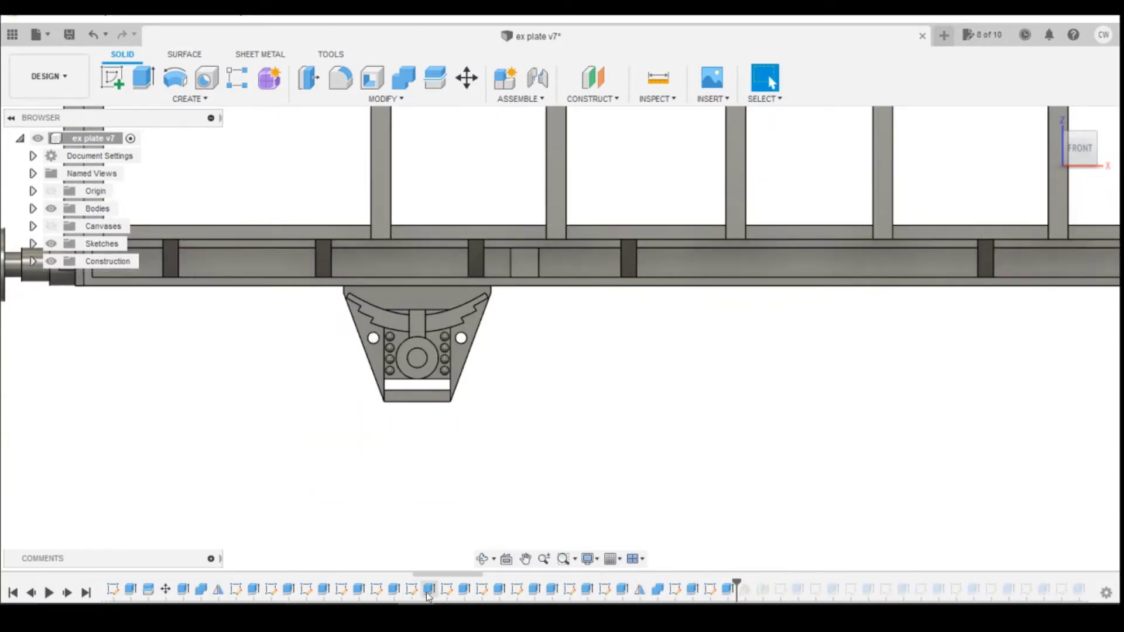
right_click(430, 592)
left_click(468, 511)
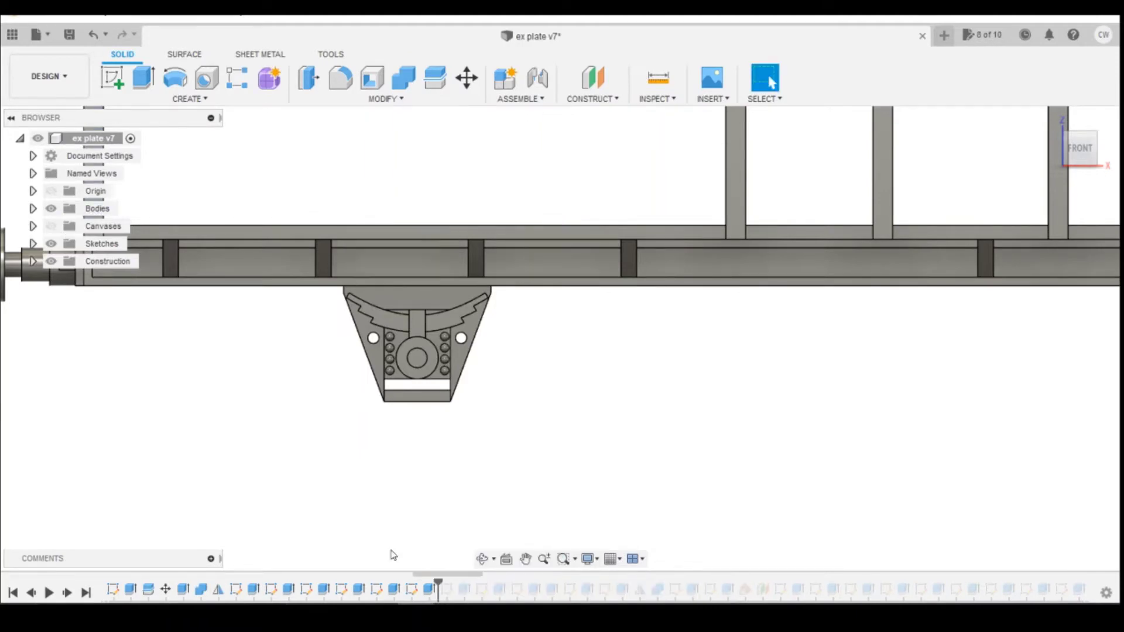
scroll(366, 589, "up", 5)
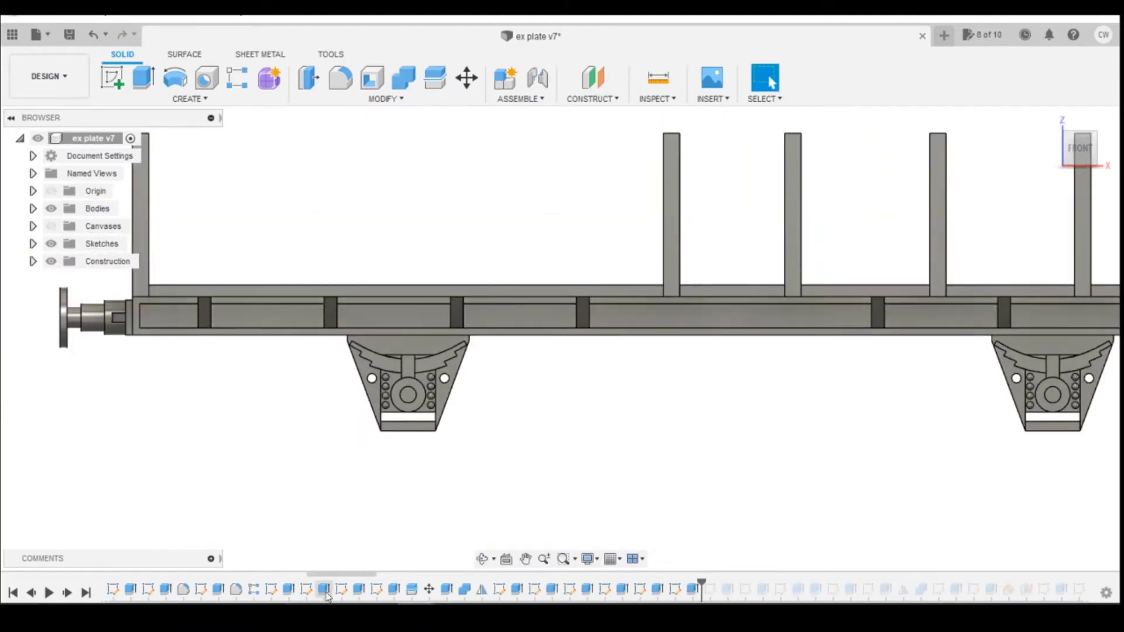
scroll(326, 594, "up", 5)
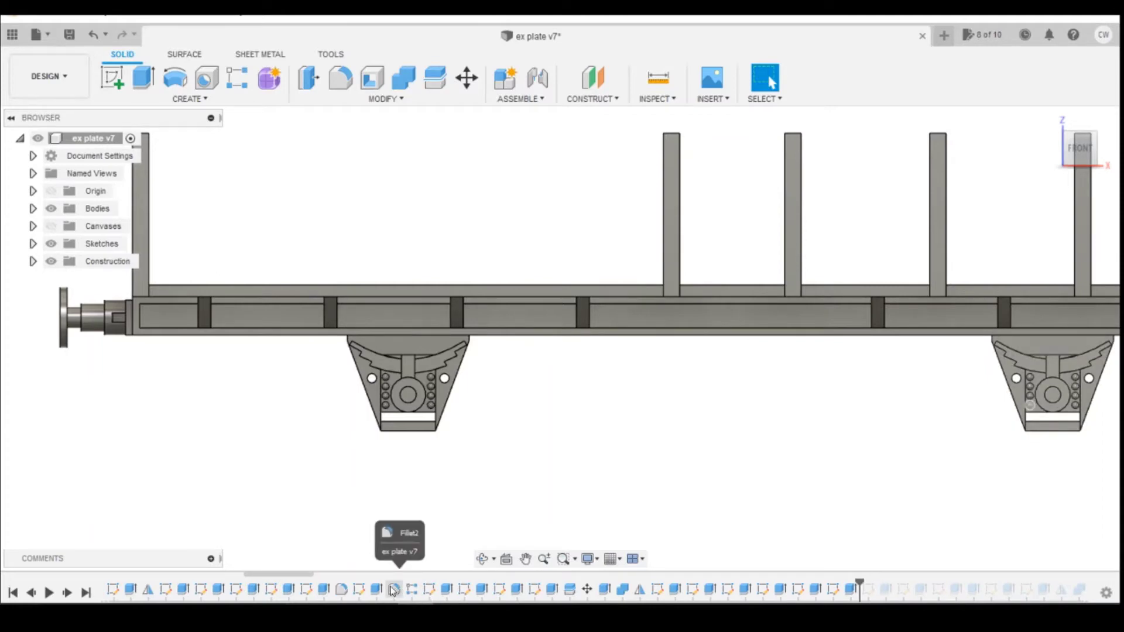
right_click(309, 592)
left_click(369, 456)
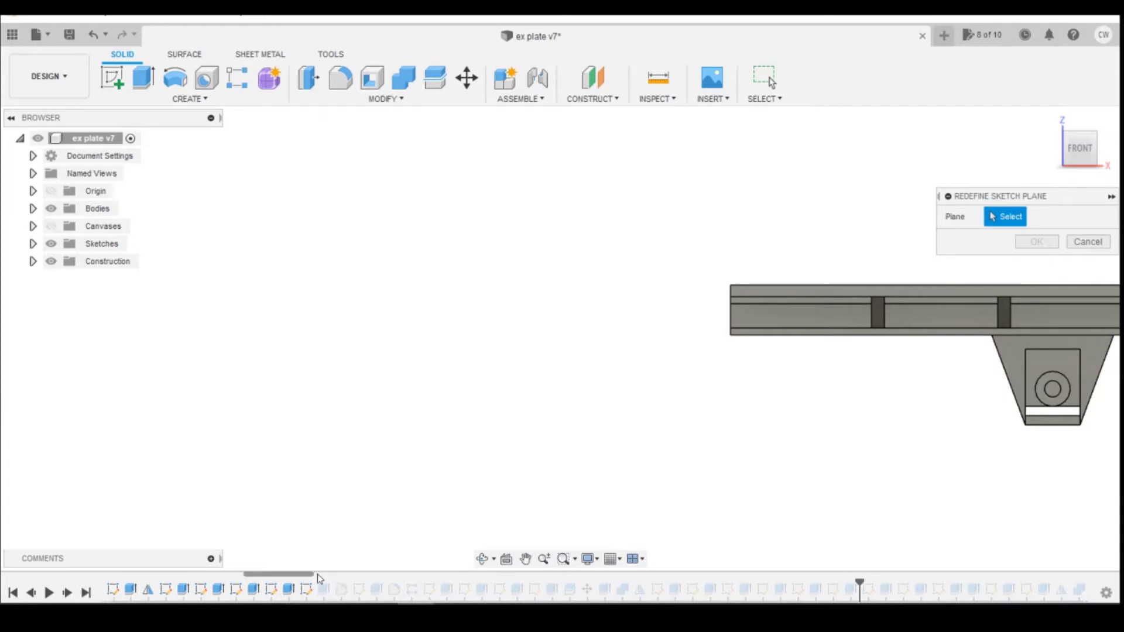
left_click(1088, 242)
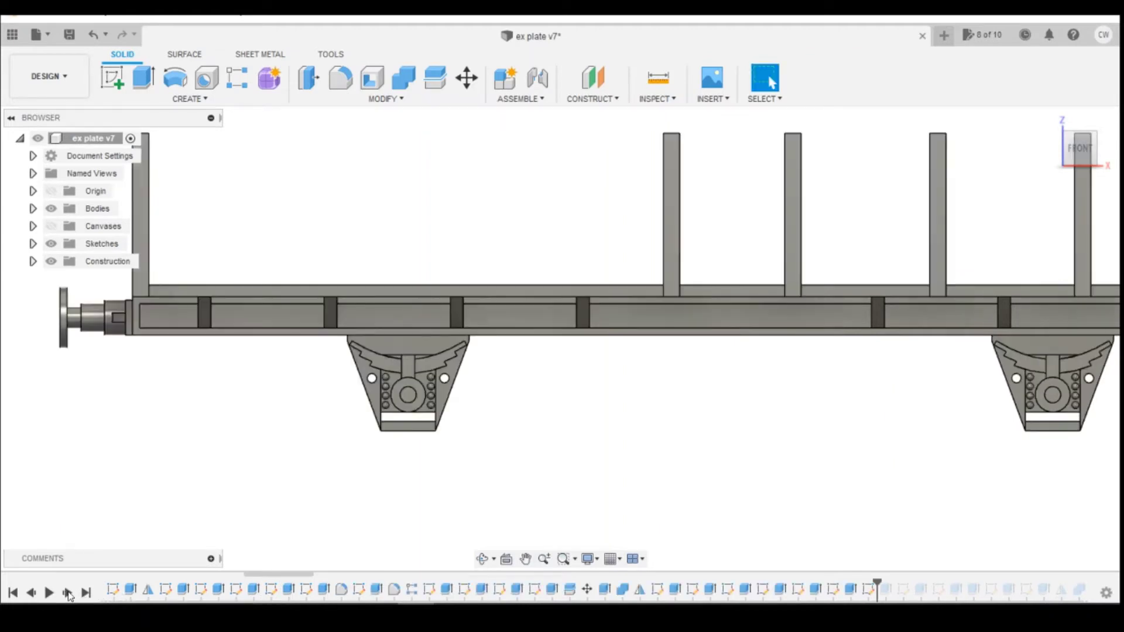
Step: Roll the design history to Extrude14 of the axle box, and from there to the axle guard's Move4 feature
right_click(253, 589)
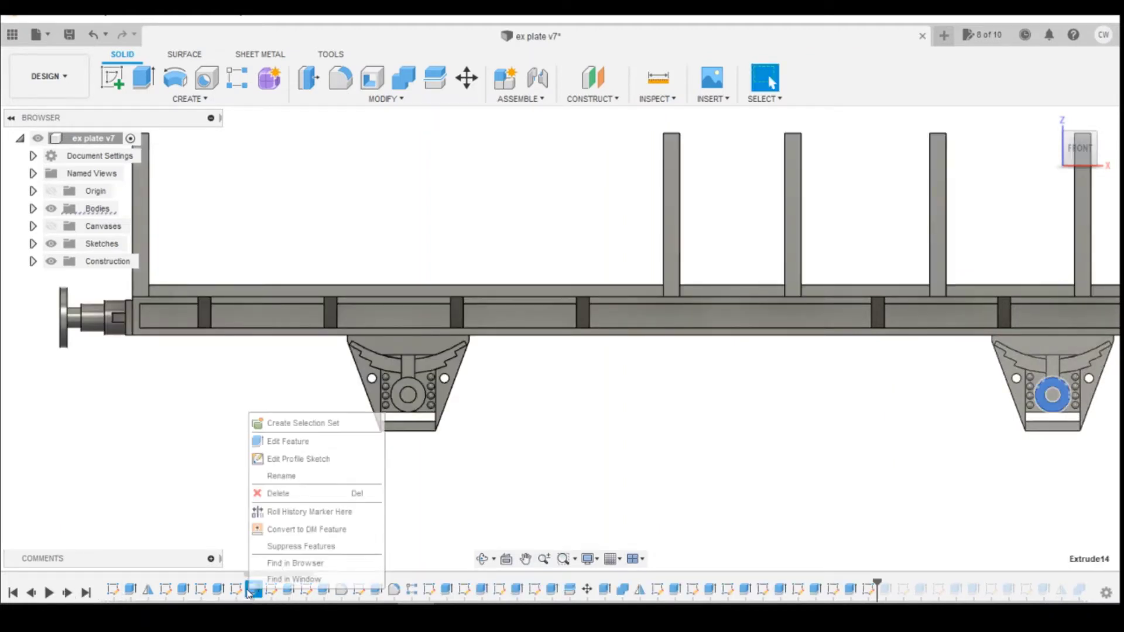
left_click(304, 512)
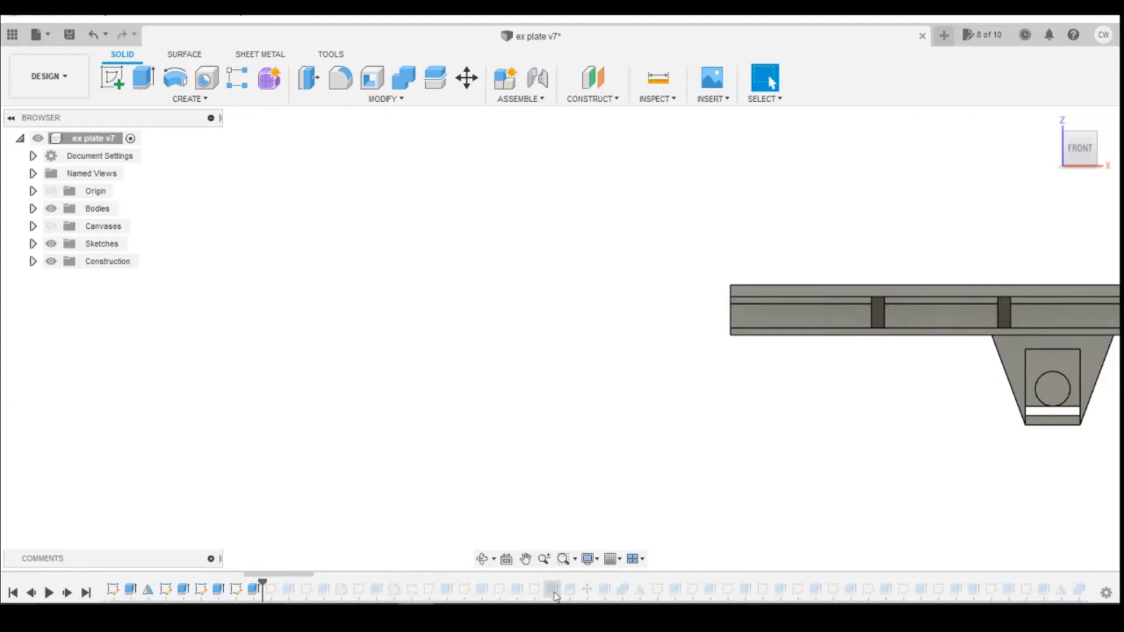
right_click(587, 590)
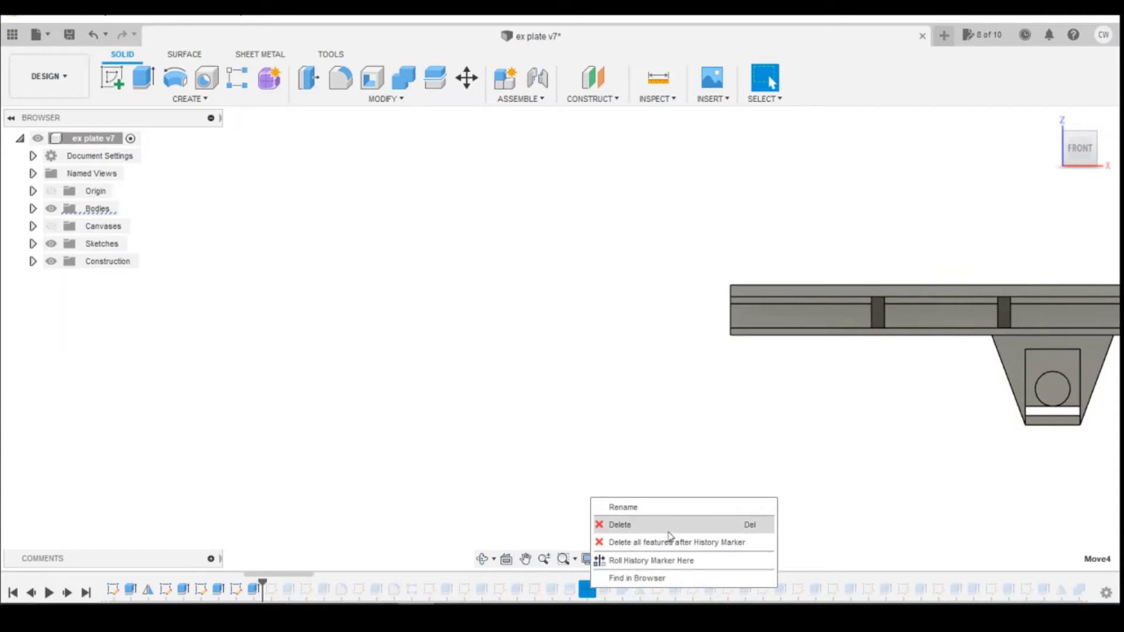
left_click(651, 560)
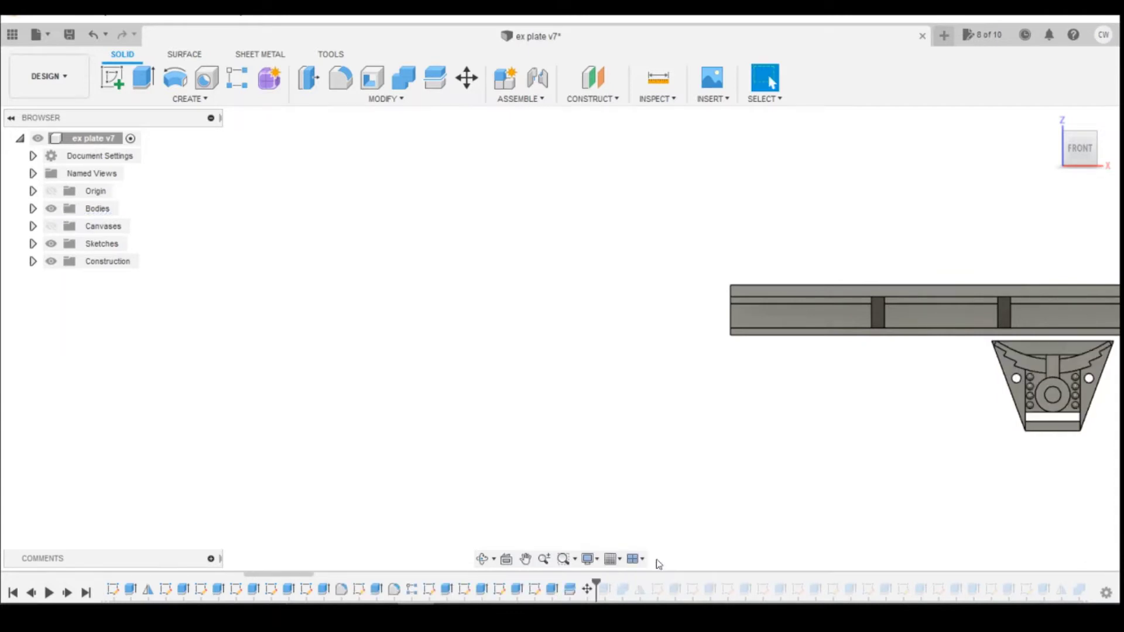
Step: Edit the axle guard's Move4 feature, setting its Z distance to -0.25 mm
right_click(589, 591)
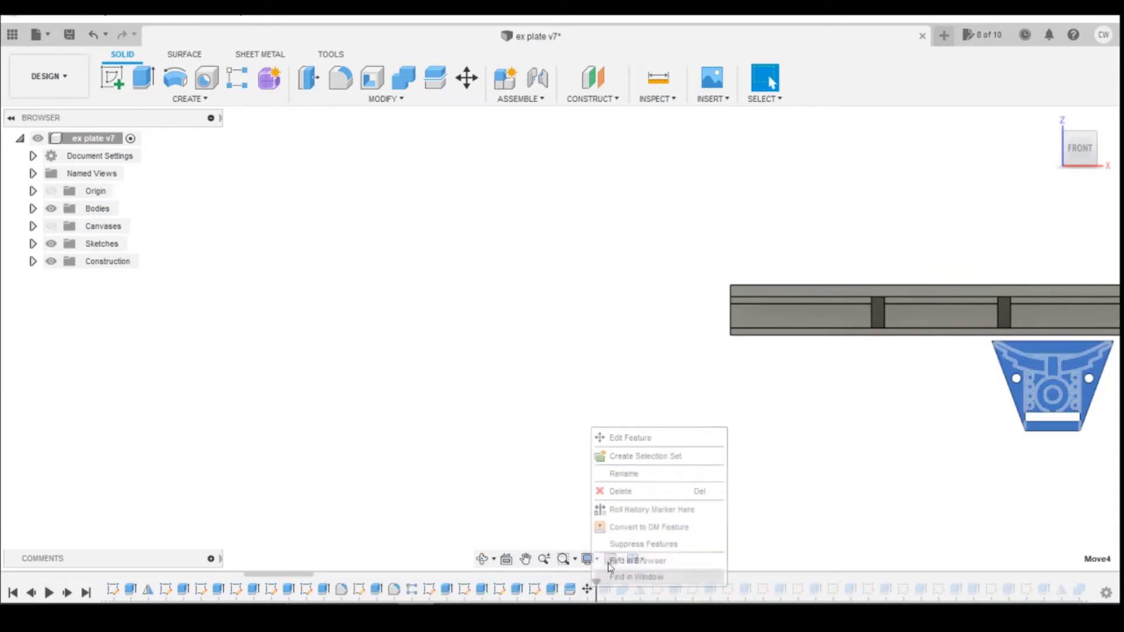
left_click(766, 464)
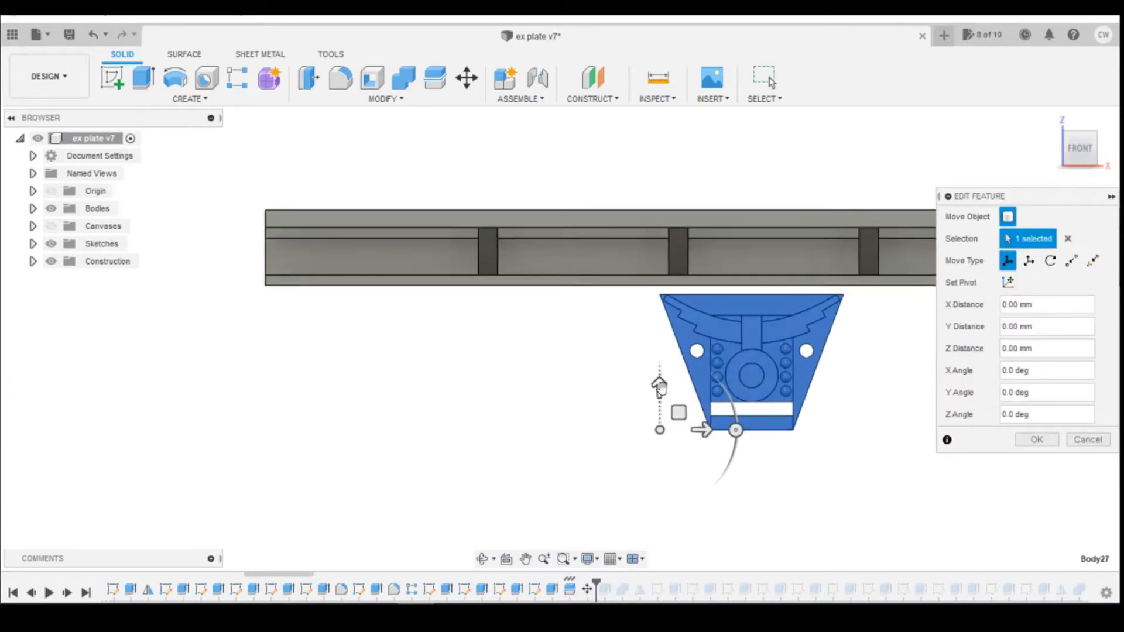
left_click(660, 388)
left_click_drag(660, 396, 659, 402)
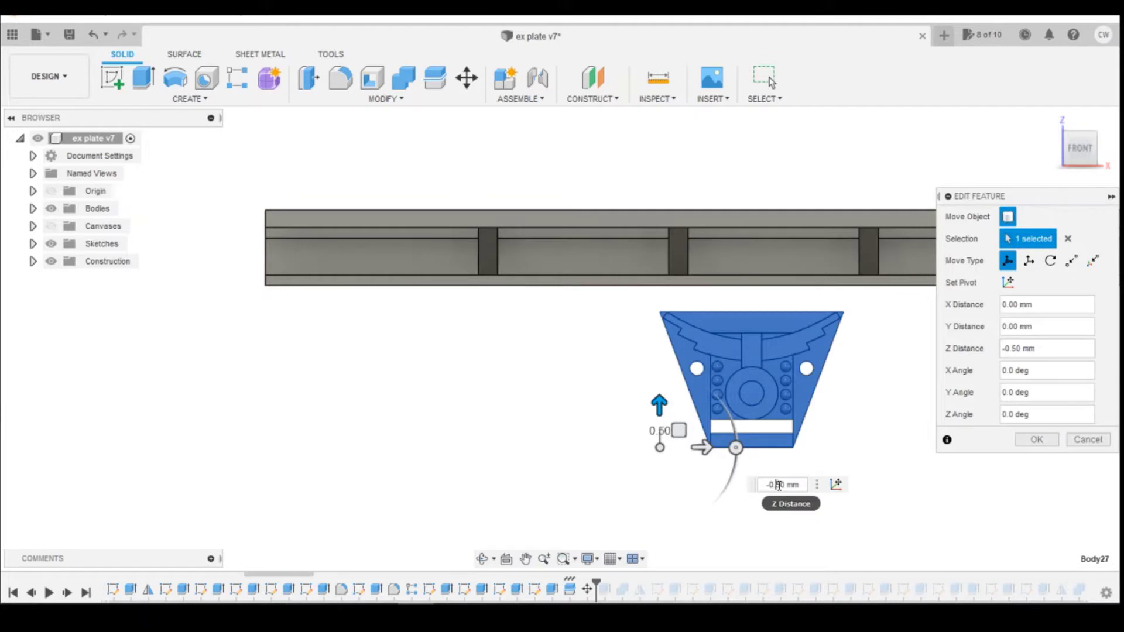
type("2")
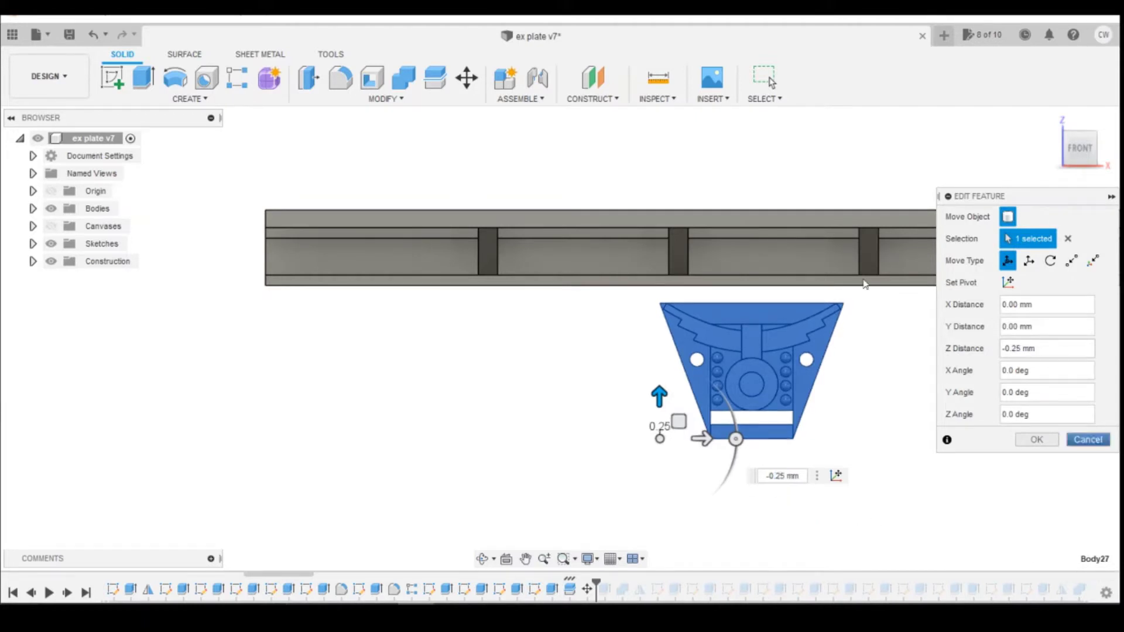
left_click(1037, 439)
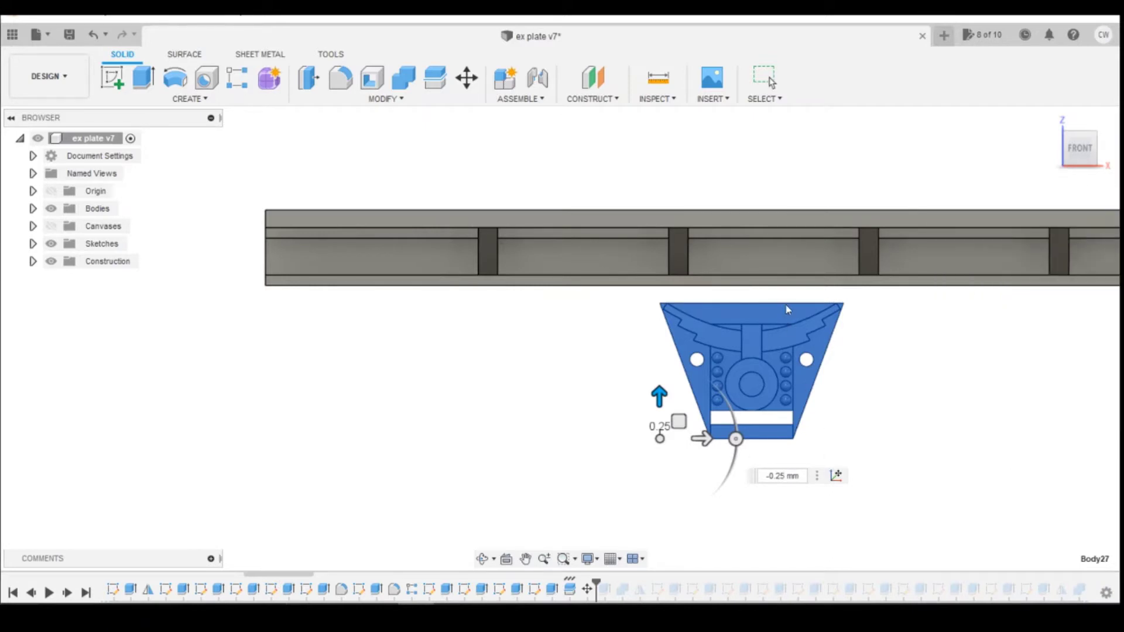
Step: Edit the join extrusion on top of the axle guard, extending it to the underside of the wagon frame with a distance of 0.50 mm
left_click(67, 593)
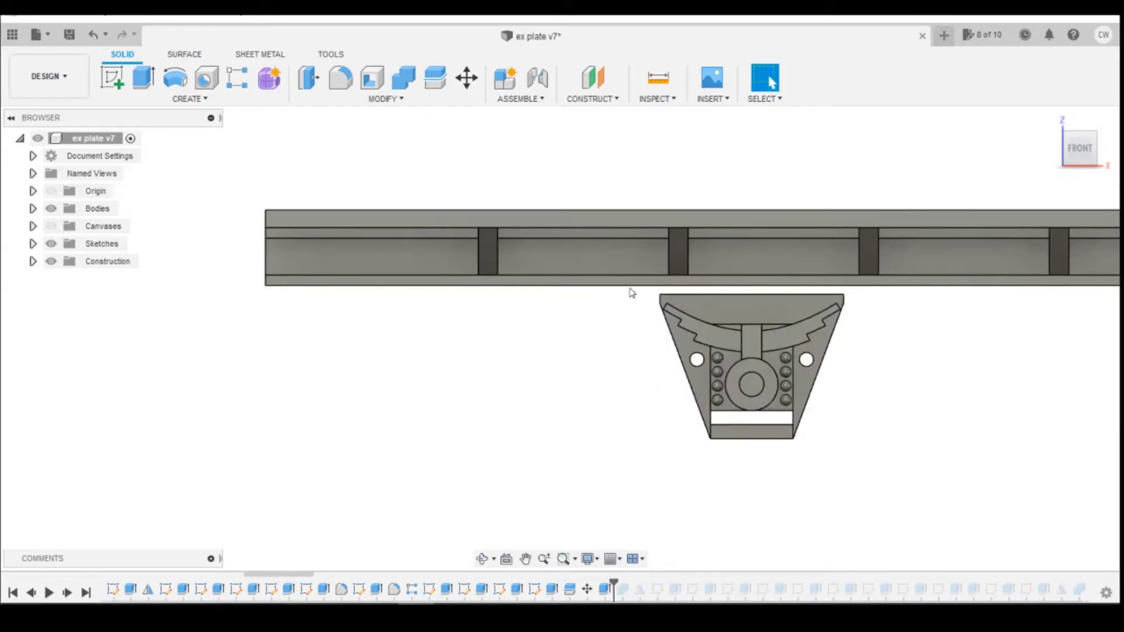
right_click(605, 588)
left_click(669, 451)
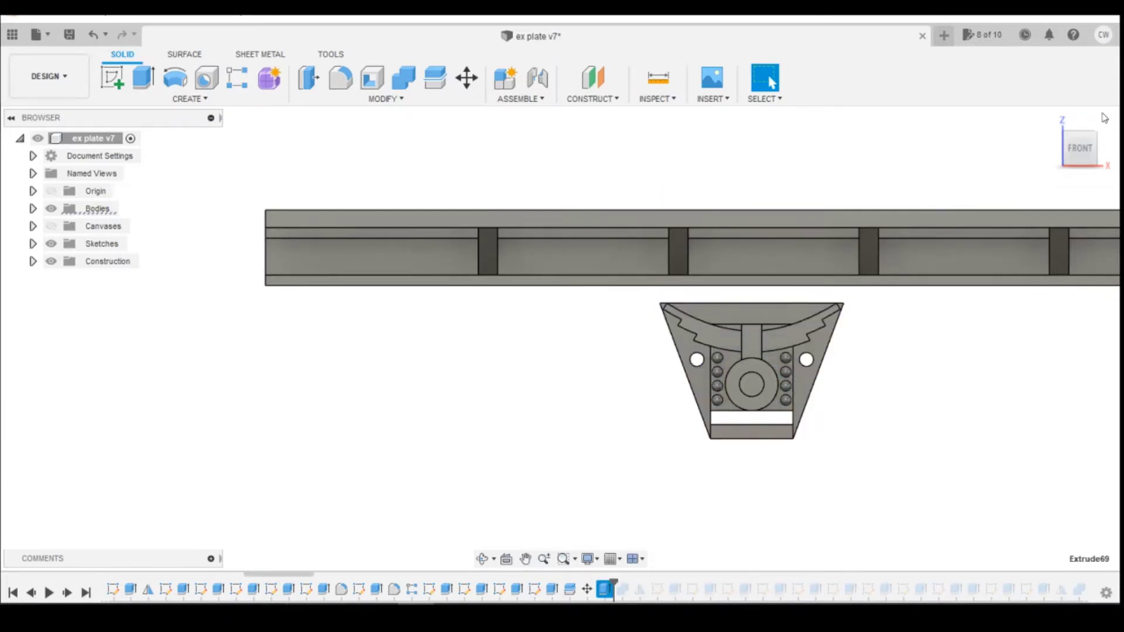
left_click_drag(1079, 144, 722, 327)
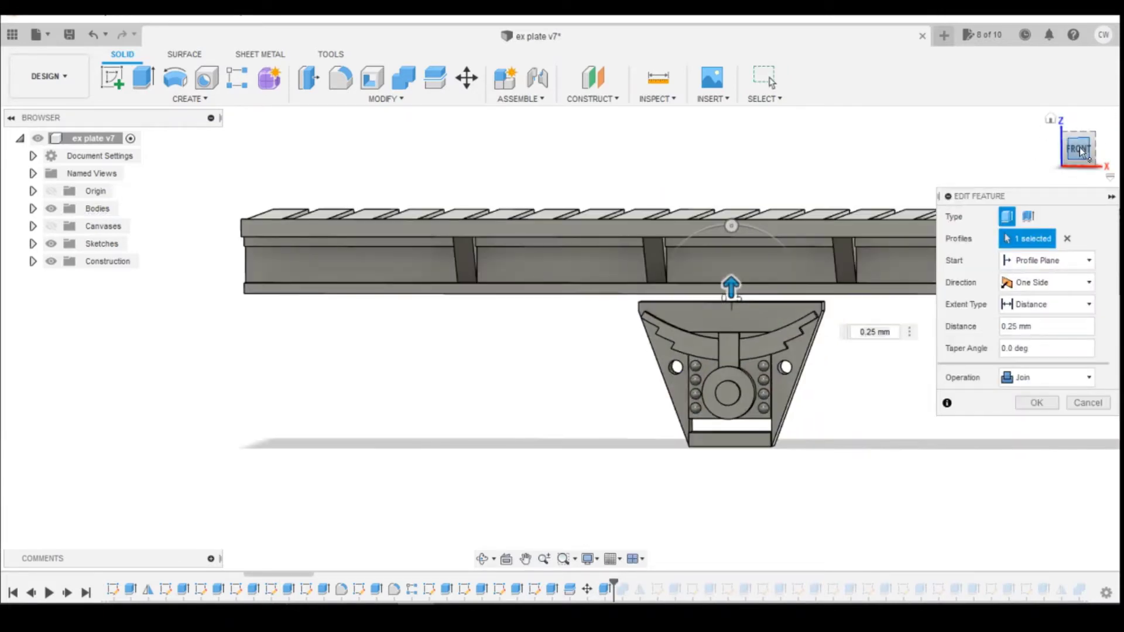
left_click_drag(1082, 152, 1083, 136)
left_click(830, 191)
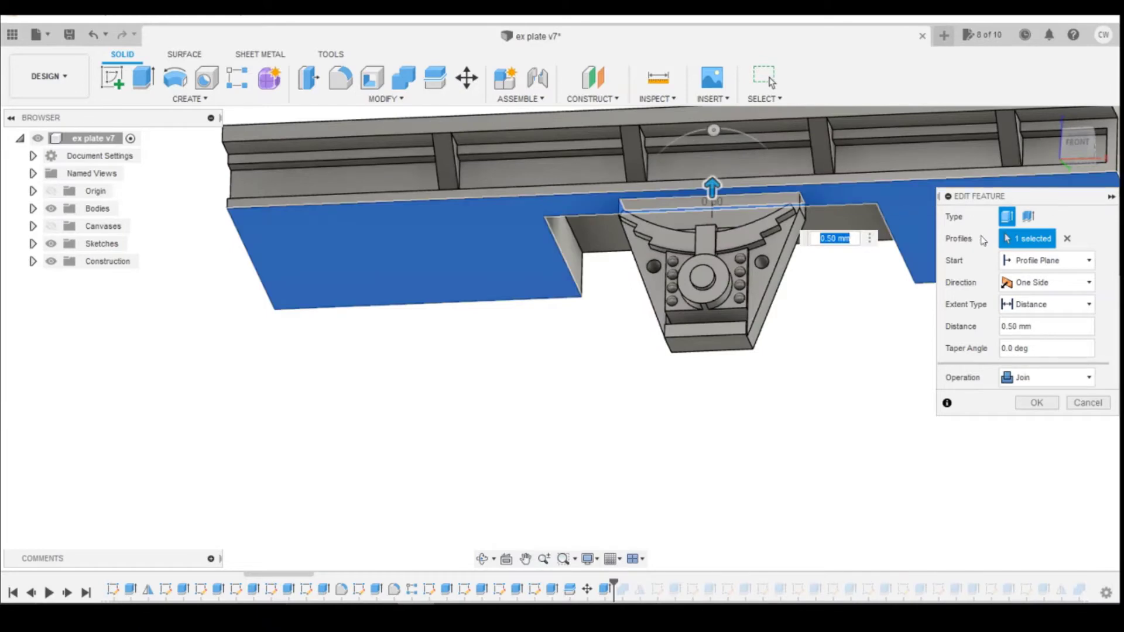
left_click(1041, 403)
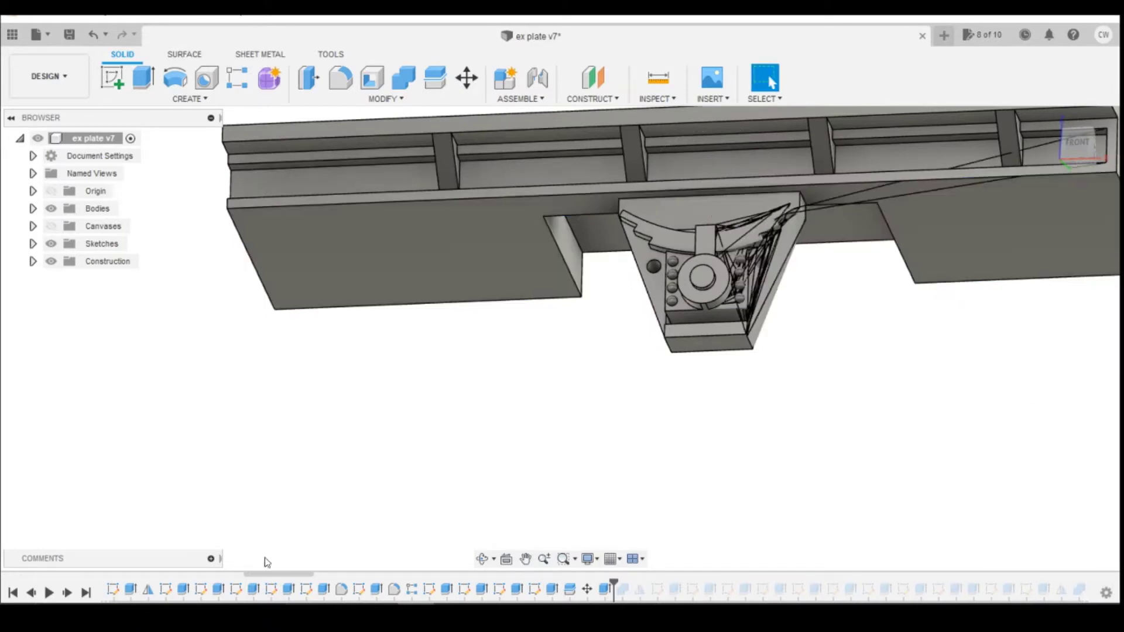
Step: Step the design history back and forth across the Combine5 feature to check the body it joins
left_click(67, 593)
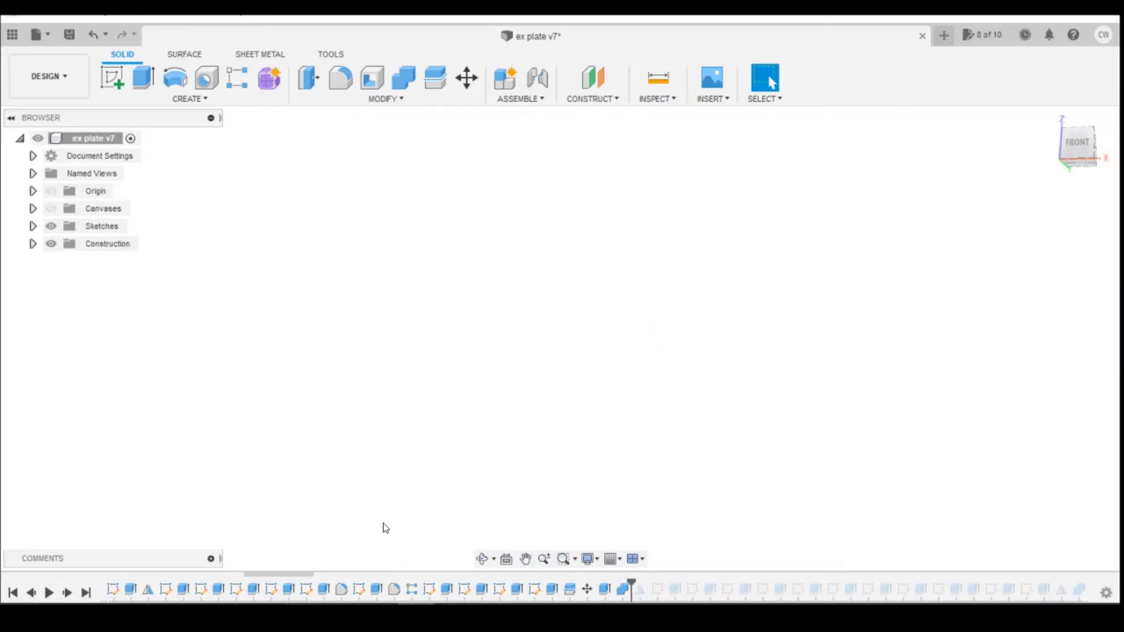
left_click(29, 595)
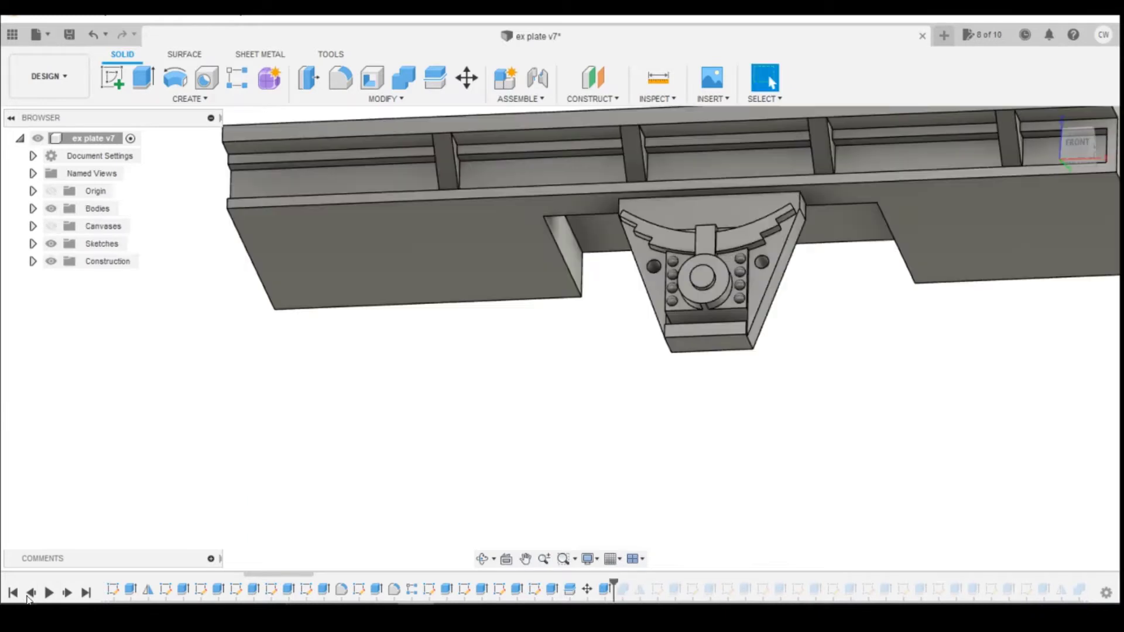
left_click(68, 594)
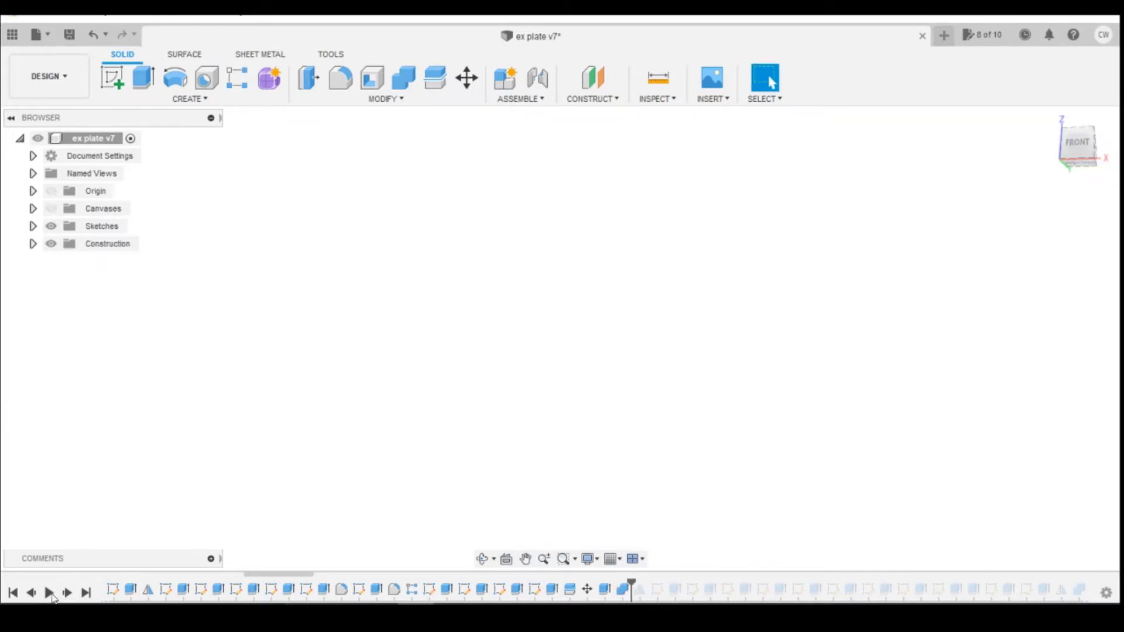
right_click(623, 593)
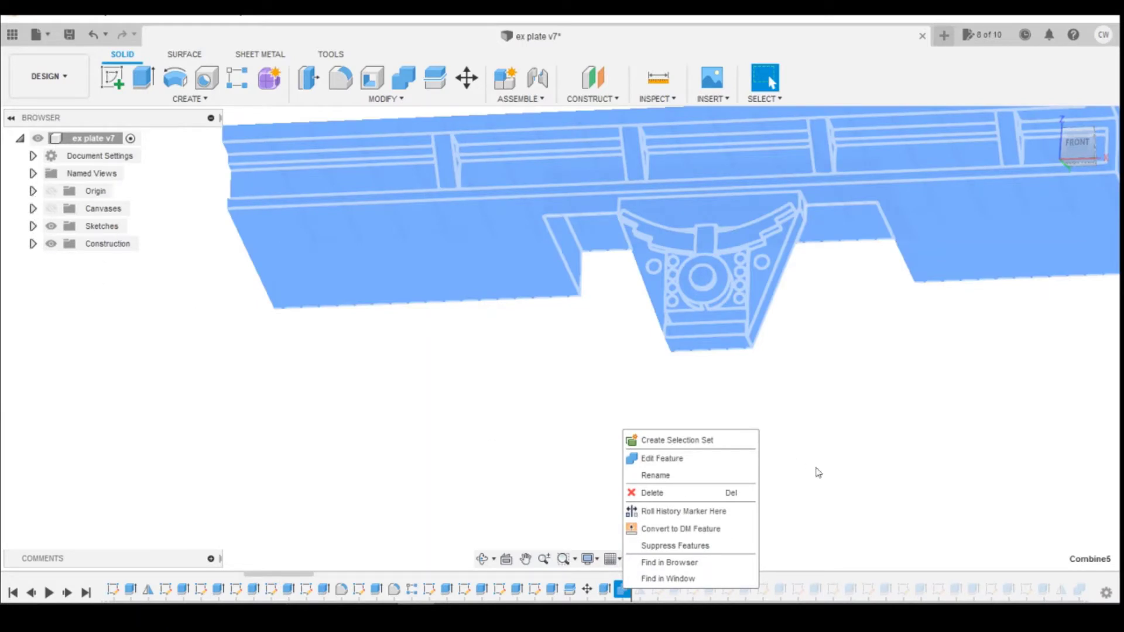
left_click(31, 594)
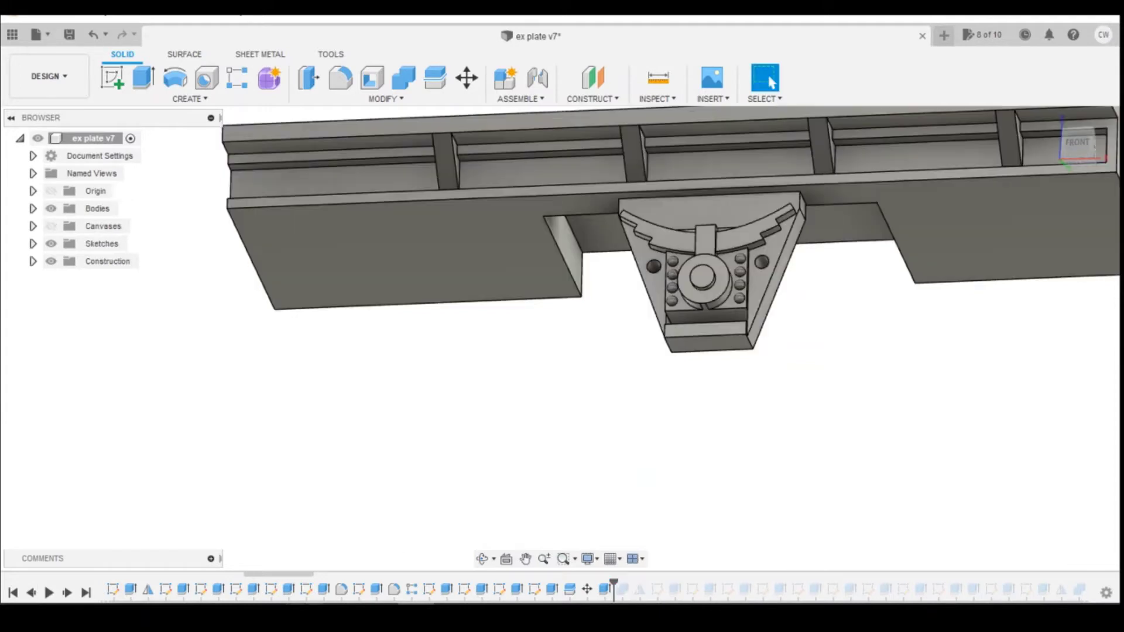
left_click(68, 594)
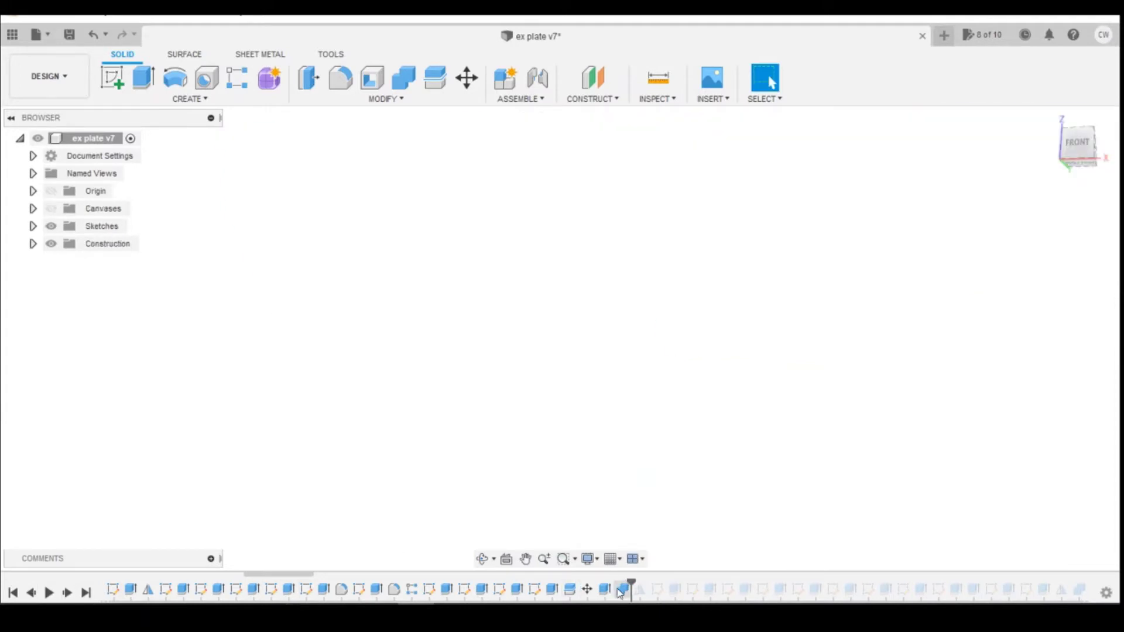
Step: Delete the Combine5 feature from the design history, including the references that other features hold to it
right_click(620, 591)
left_click(651, 496)
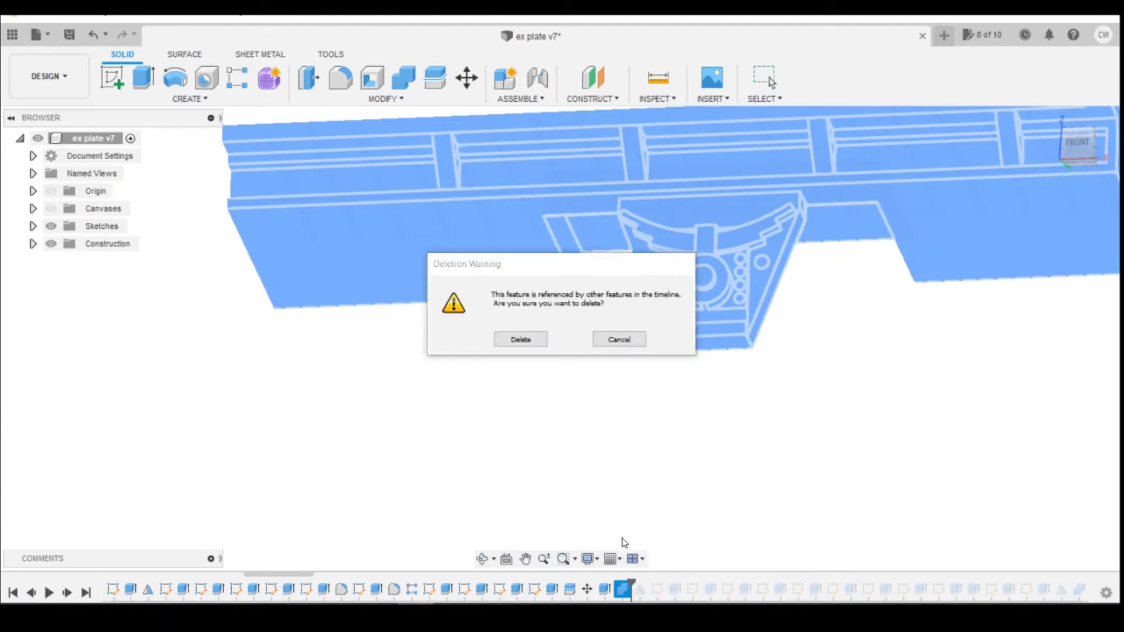
left_click(521, 339)
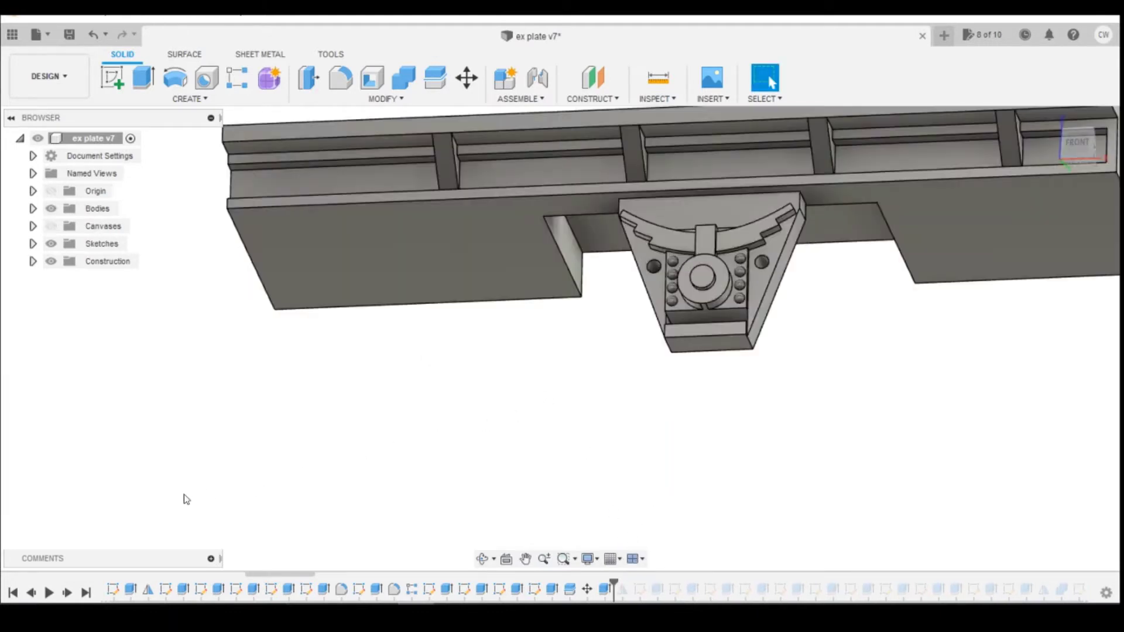
Step: List the bodies and replay the design history from the start to examine which bodies the features produce
left_click(33, 209)
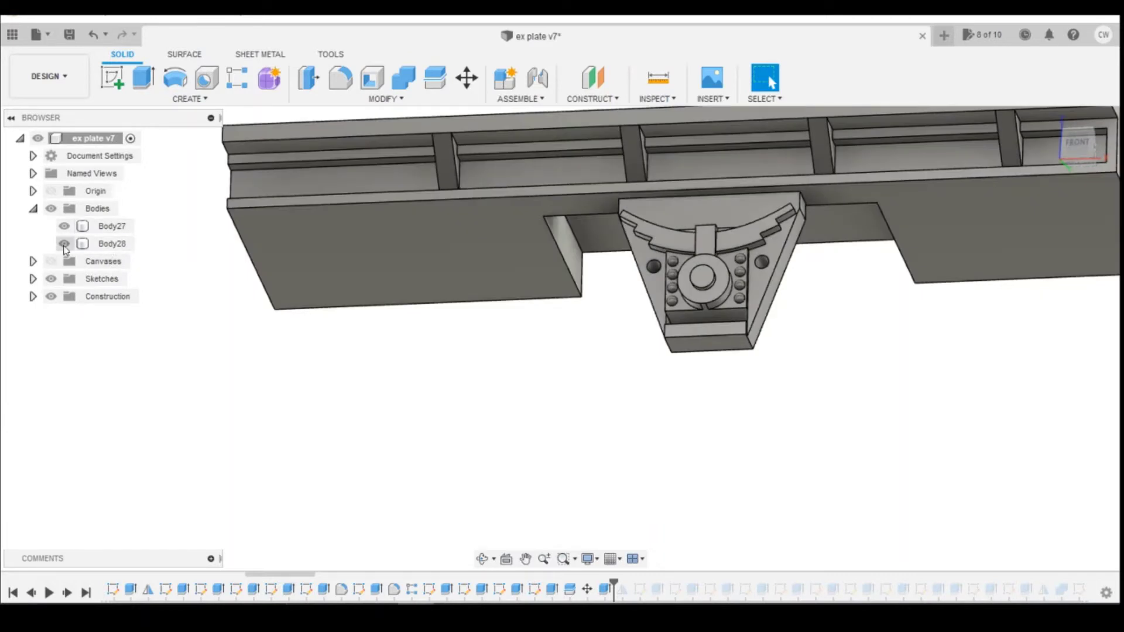
scroll(457, 381, "down", 3)
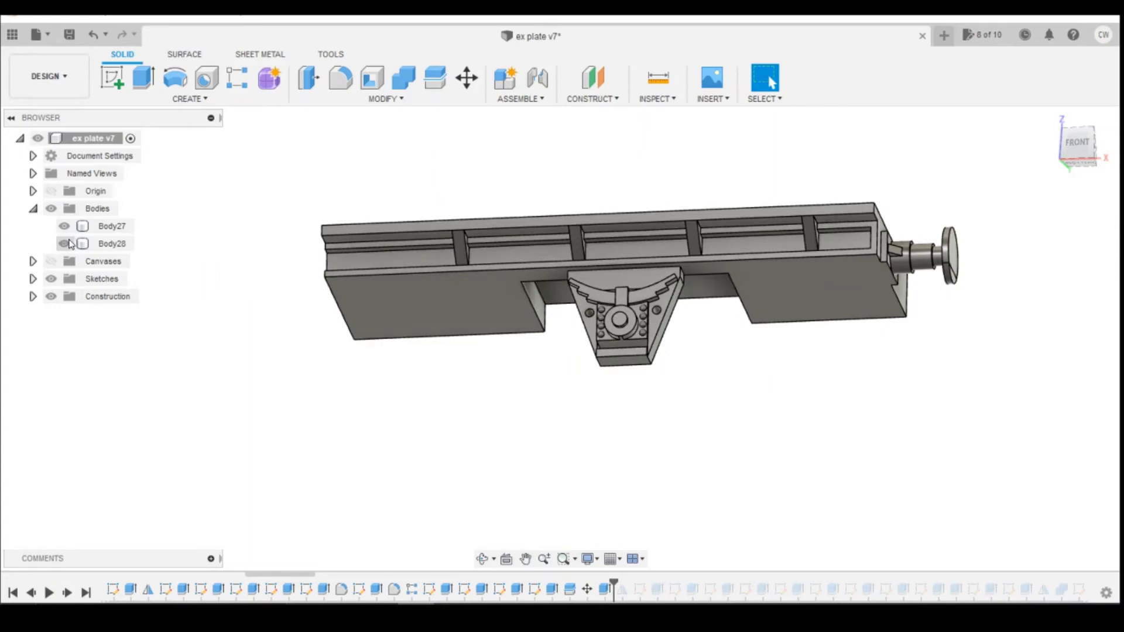
left_click(49, 593)
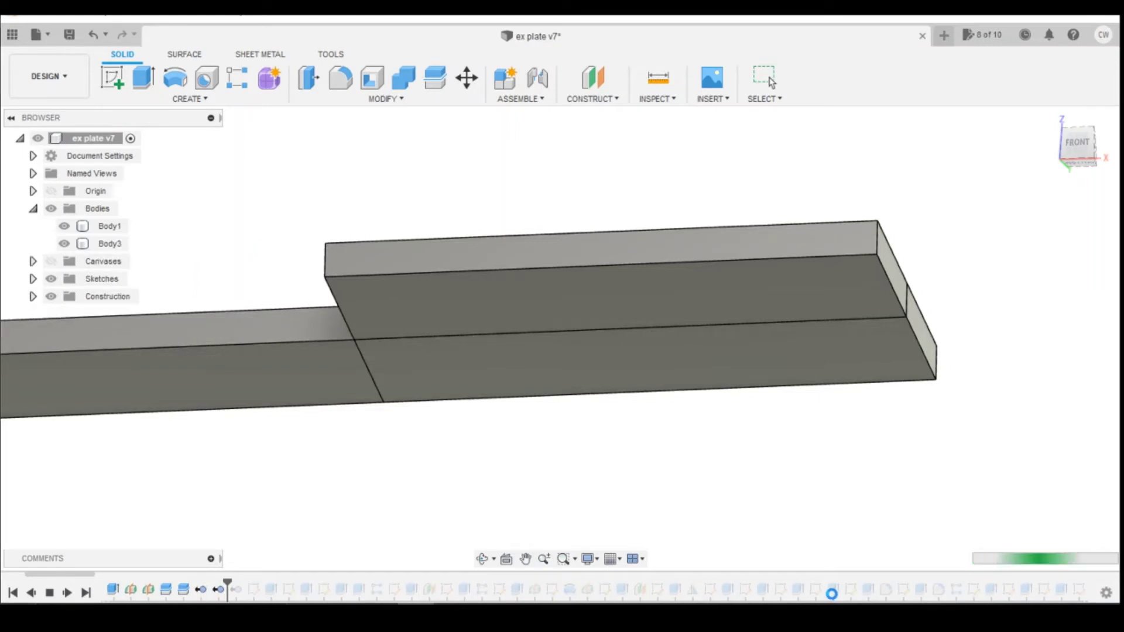
scroll(531, 593, "up", 3)
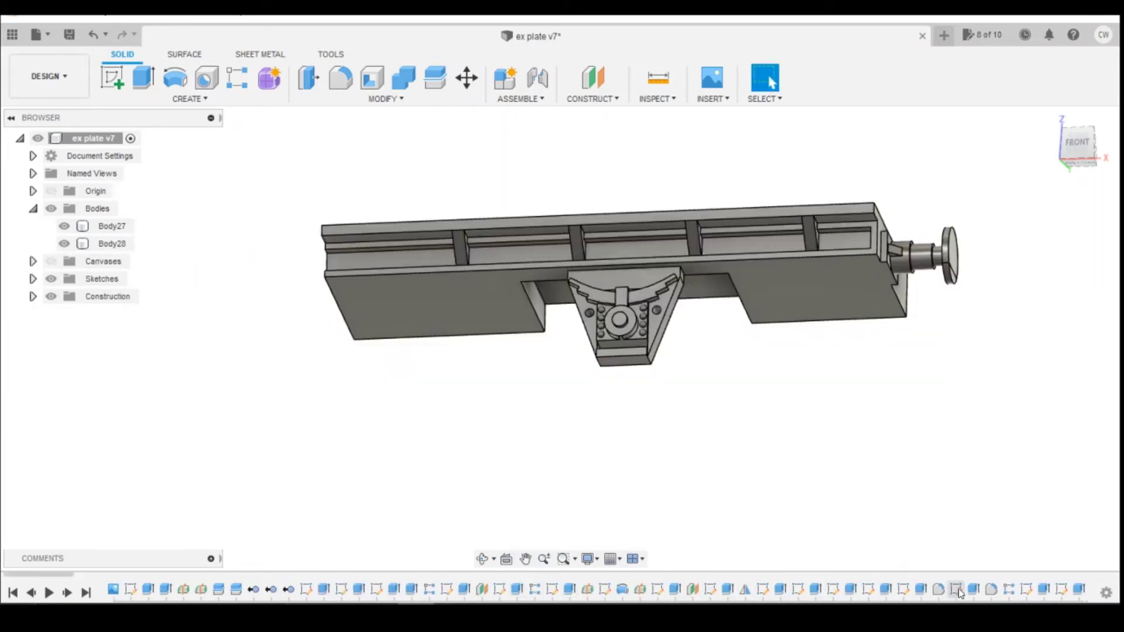
Step: Edit the 0.50 mm extrusion on top of the axle guard, changing its operation to New Body
scroll(959, 590, "down", 6)
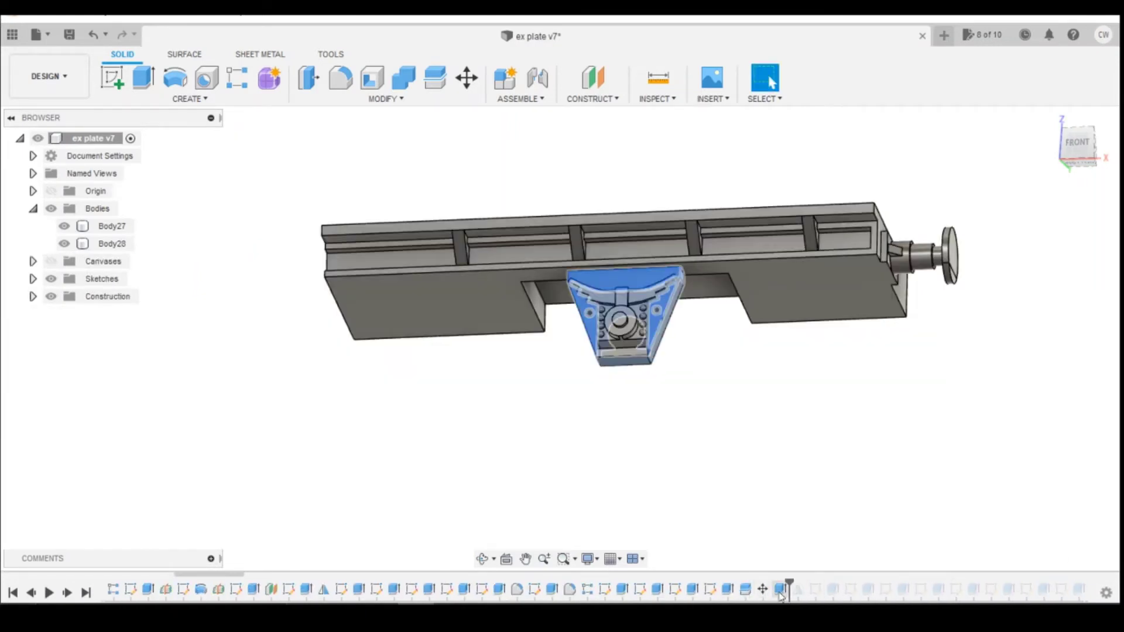
left_click(781, 594)
right_click(782, 594)
left_click(816, 463)
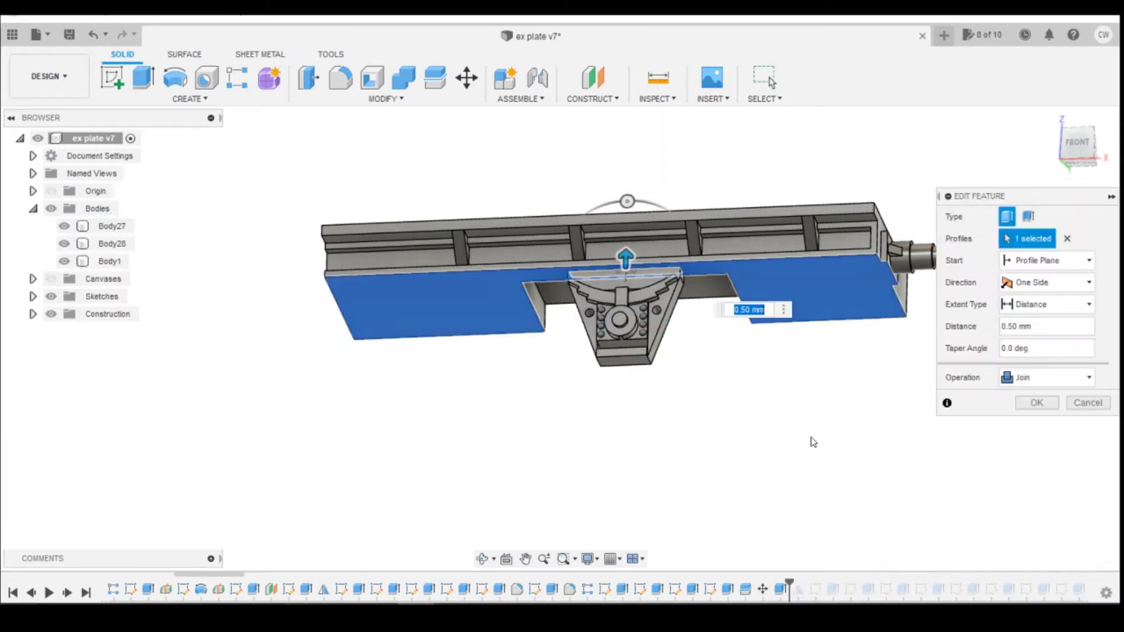
left_click(1086, 383)
left_click(1024, 442)
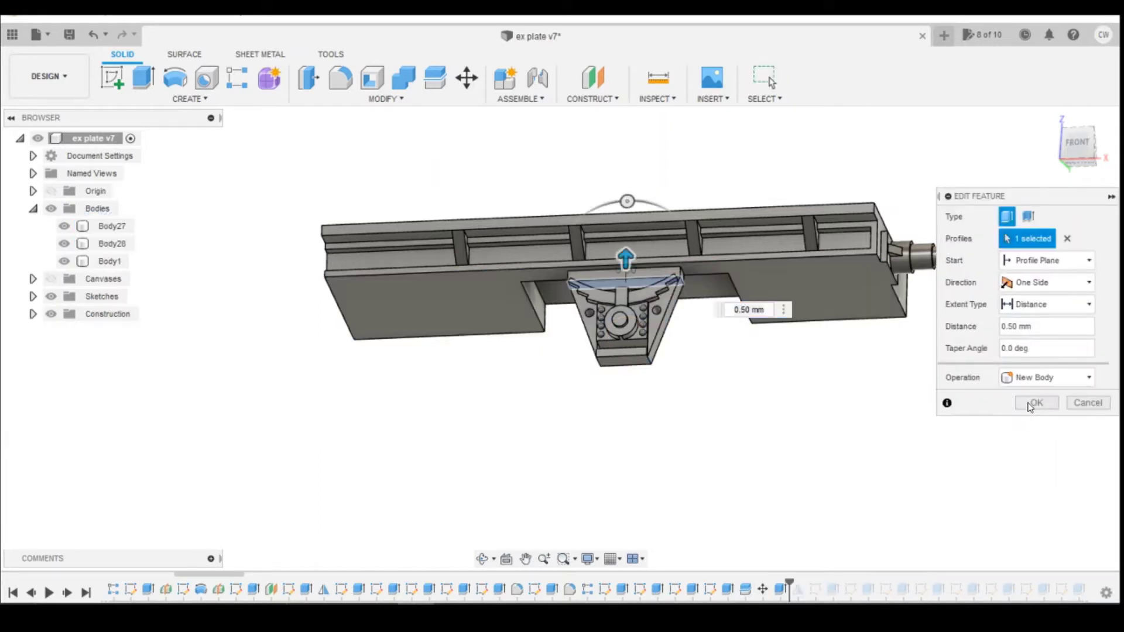
left_click(1036, 402)
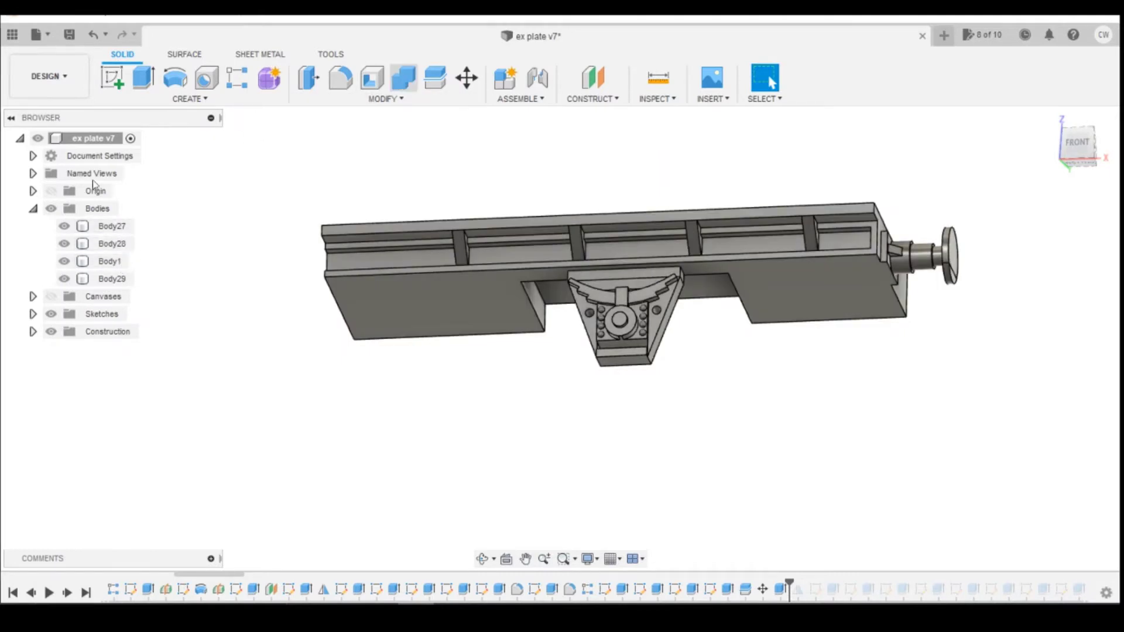
Step: Combine Body1 with Body28, Body27 and Body29 using Join, and advance the design history past the mirror feature
left_click(110, 261)
left_click(112, 244)
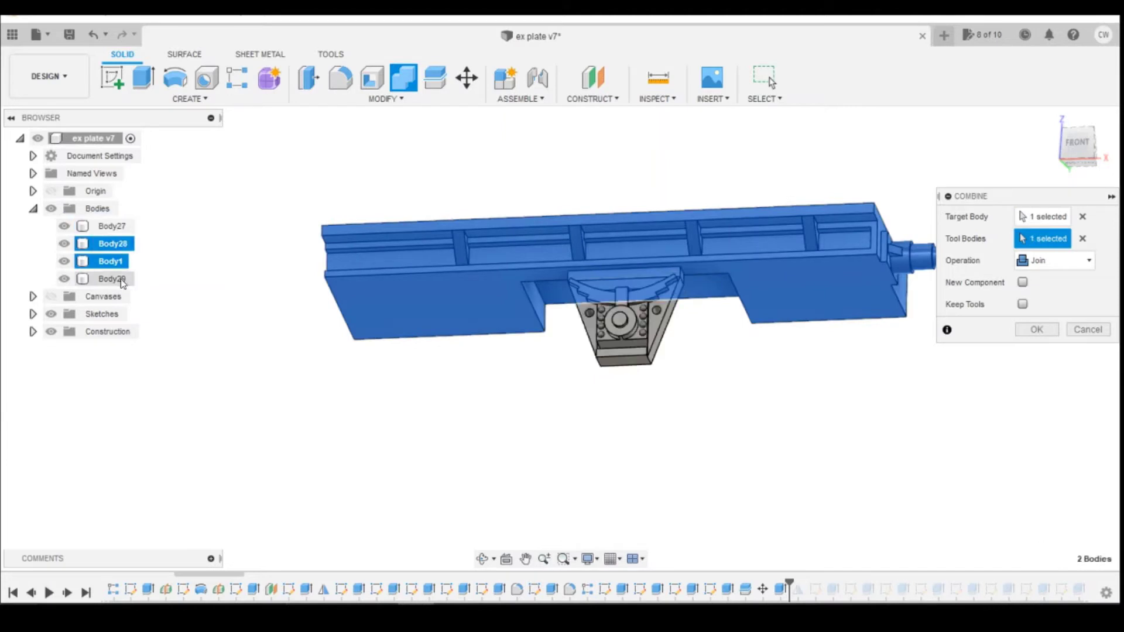
left_click(112, 226)
left_click(113, 279)
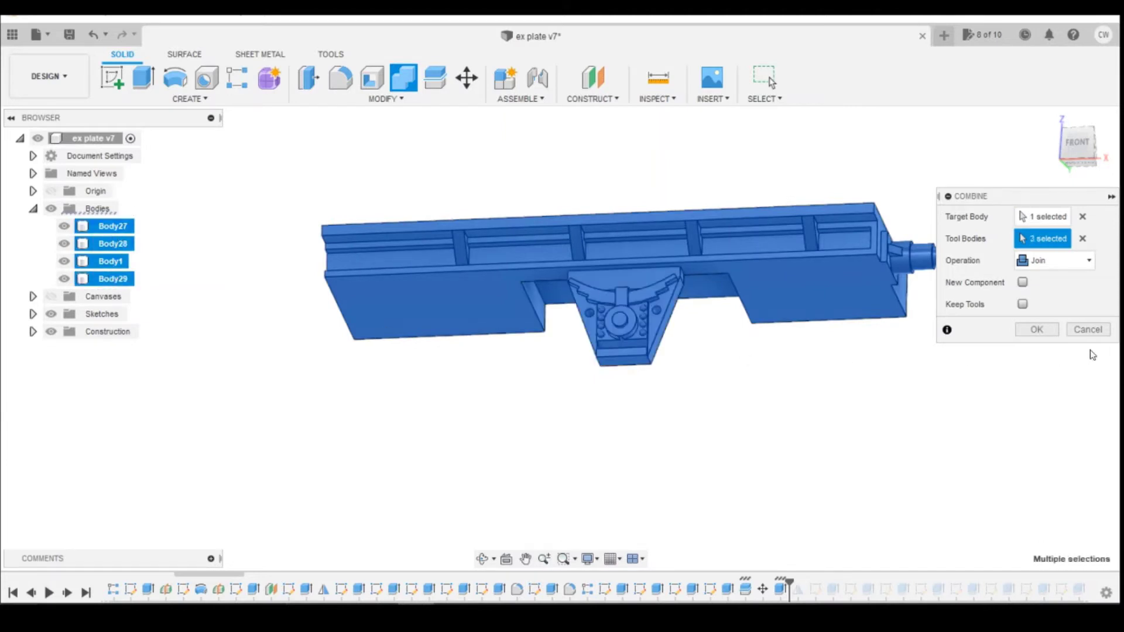
left_click(1037, 330)
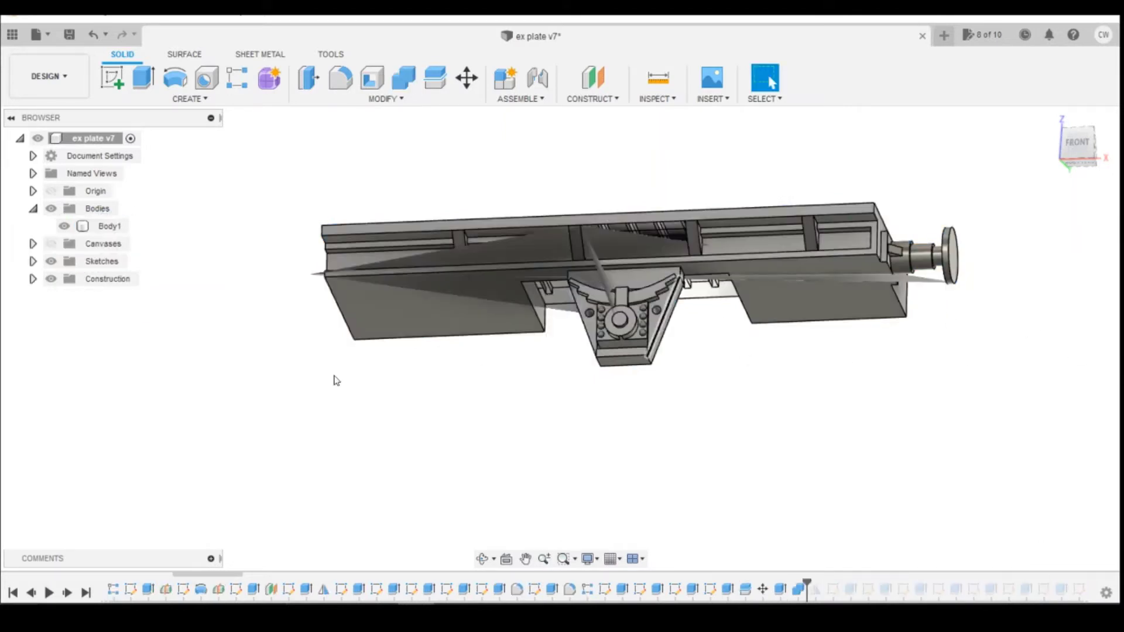
left_click(66, 593)
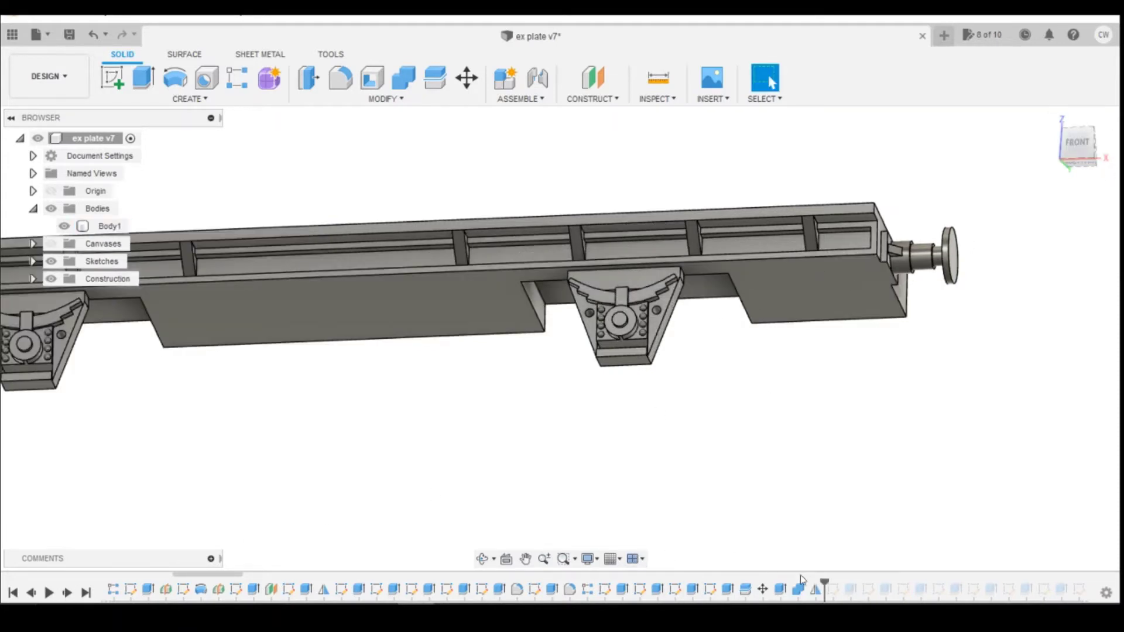
Step: Roll the design history back to the slot cut near the axle guard's lower edge and suppress its Extrude13 feature
left_click(1078, 146)
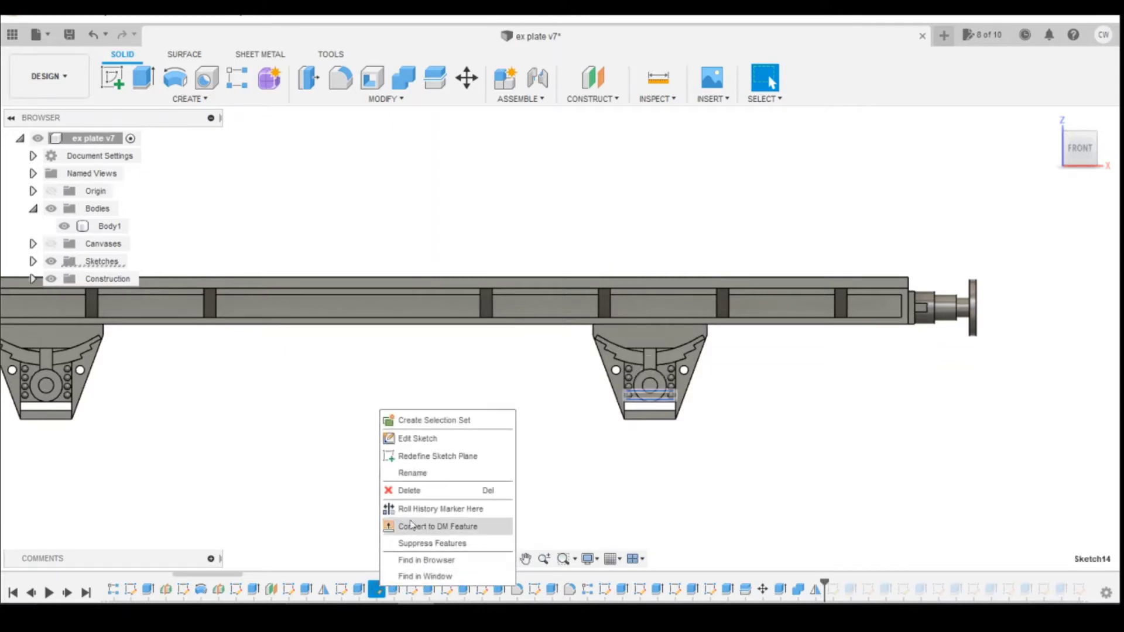
left_click(419, 509)
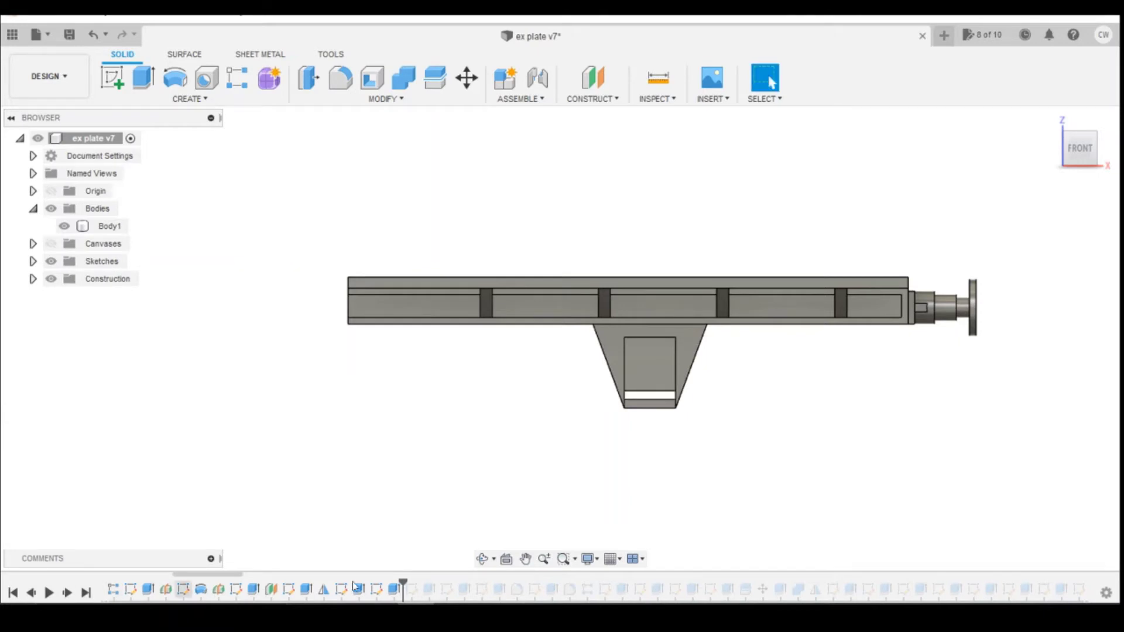
right_click(393, 589)
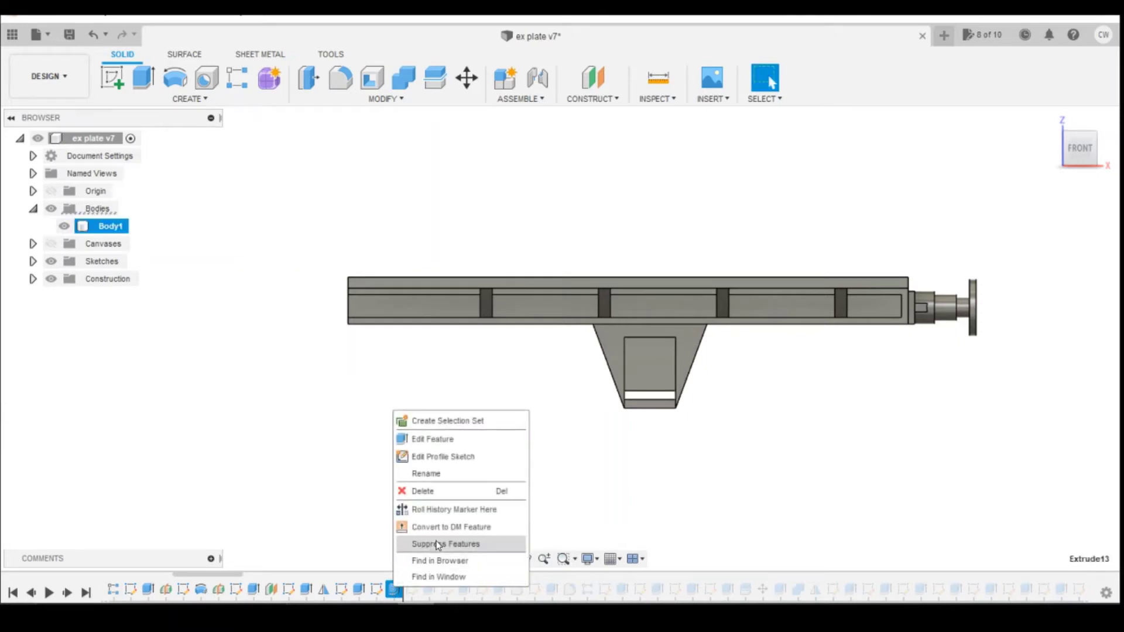
left_click(456, 544)
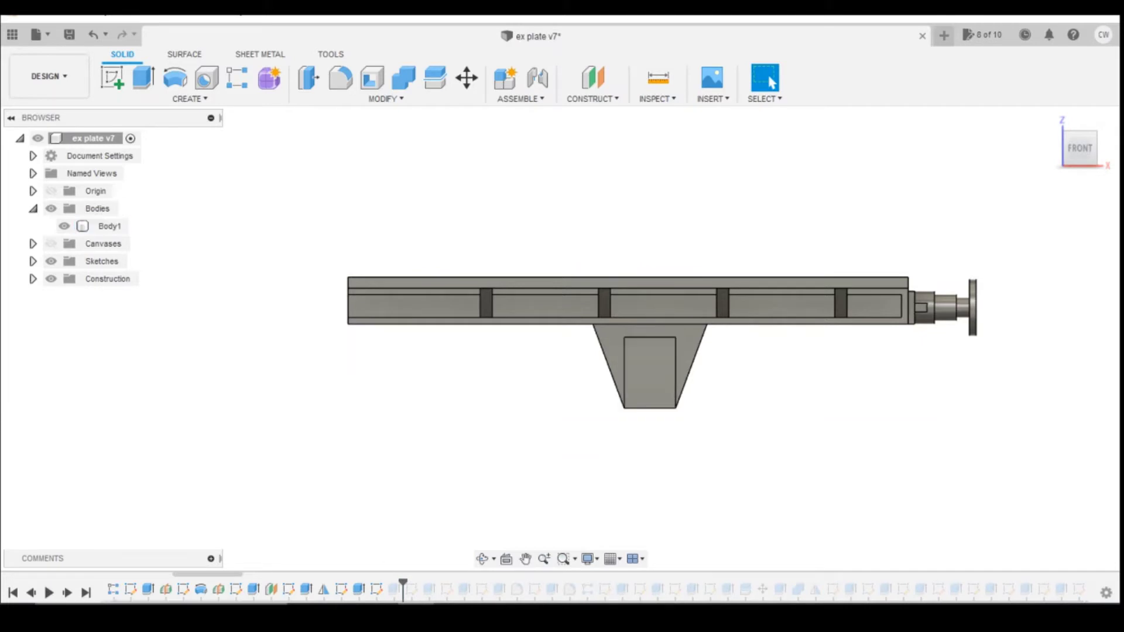
Step: Edit Sketch15 of the axle box, dimensioning the circle's centre 1.2 mm above the guard's lower edge
left_click(67, 593)
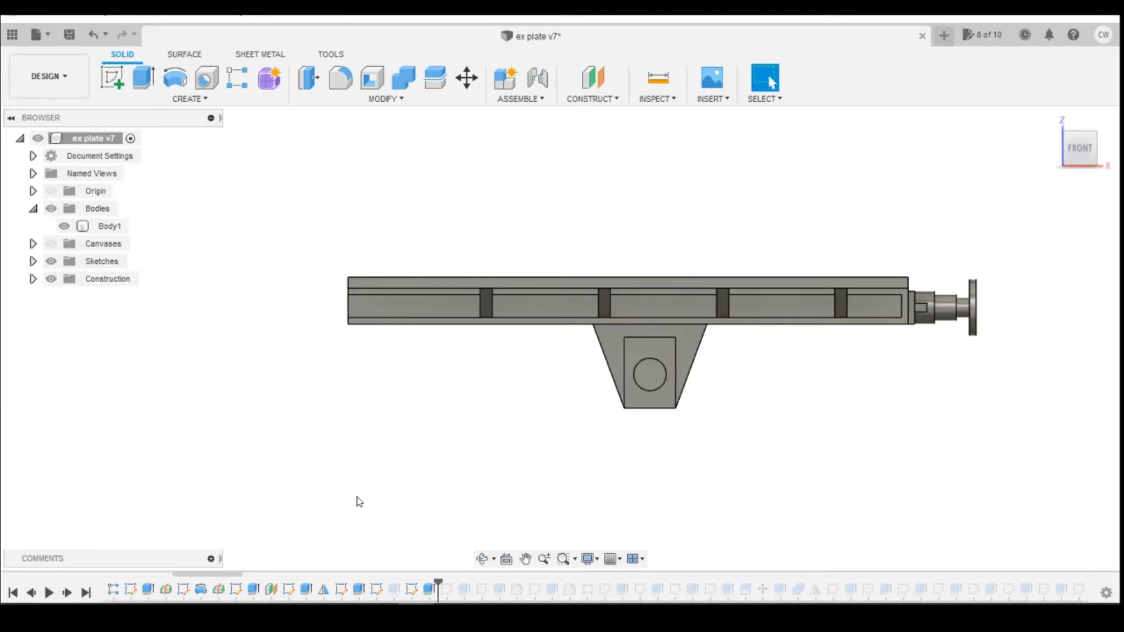
mouse_move(1079, 151)
left_mouse_down()
mouse_move(1022, 167)
mouse_move(1016, 131)
mouse_move(1046, 120)
mouse_move(1077, 130)
left_mouse_up()
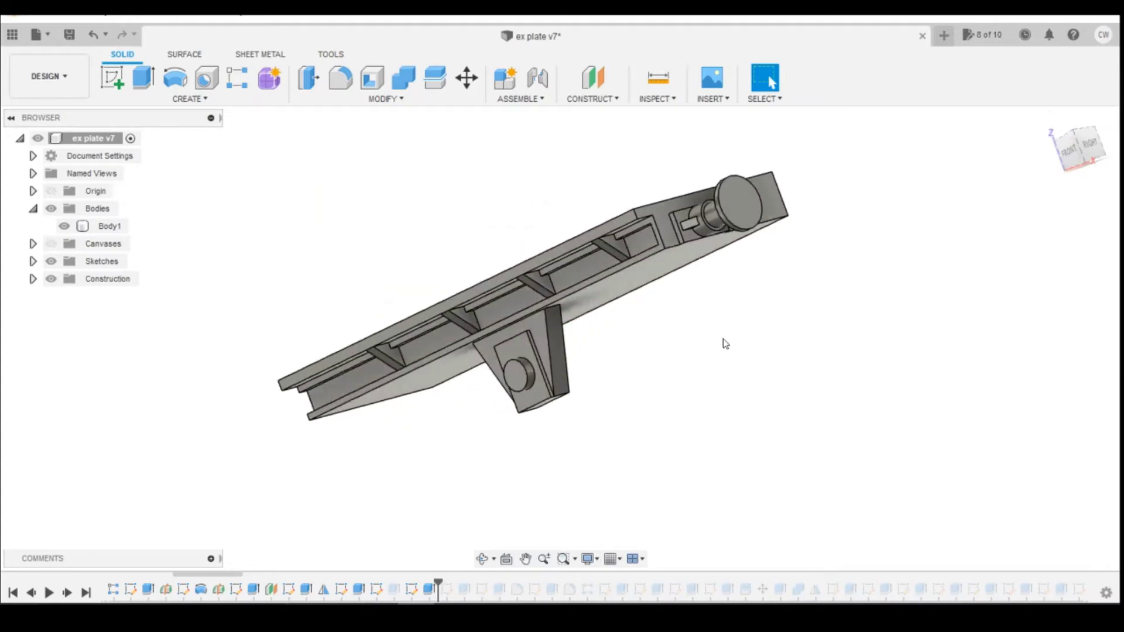
right_click(412, 589)
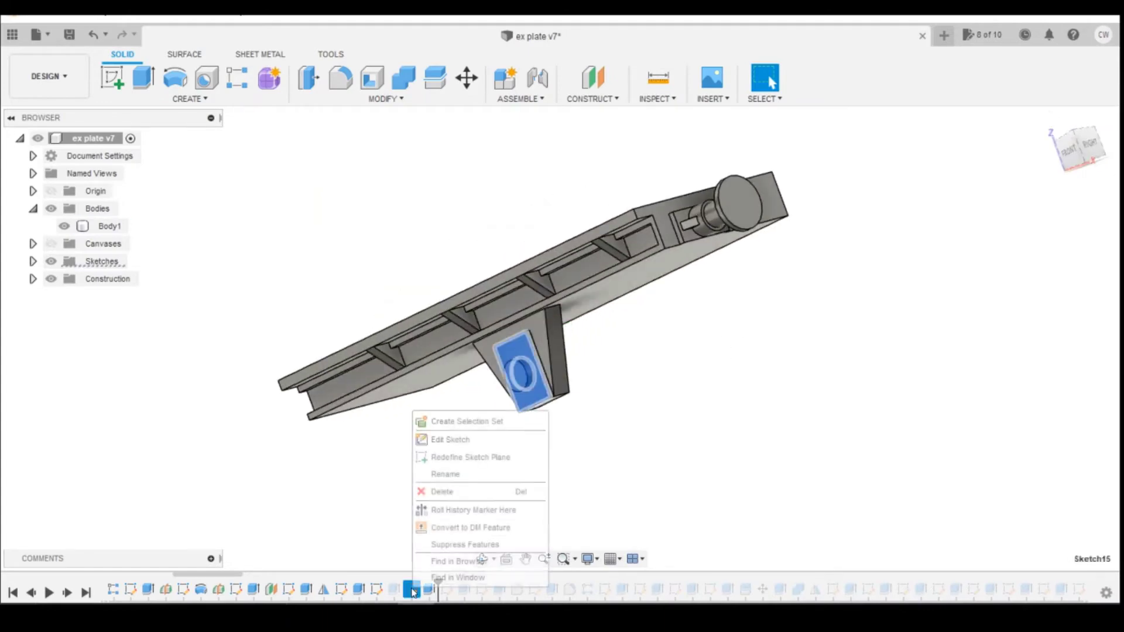
left_click(451, 440)
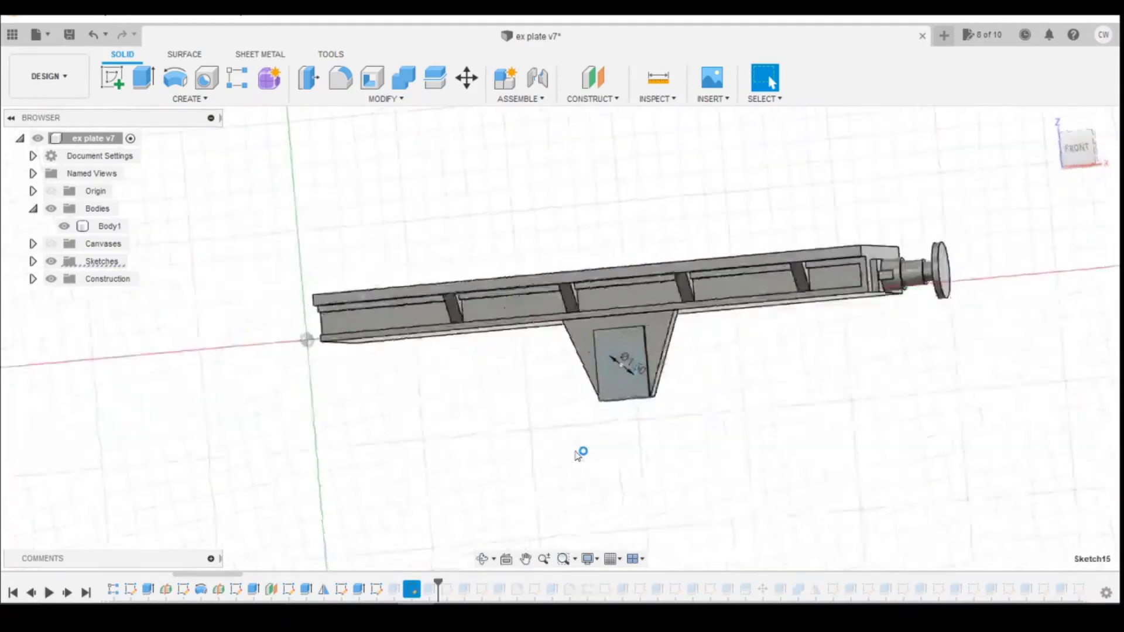
key("d")
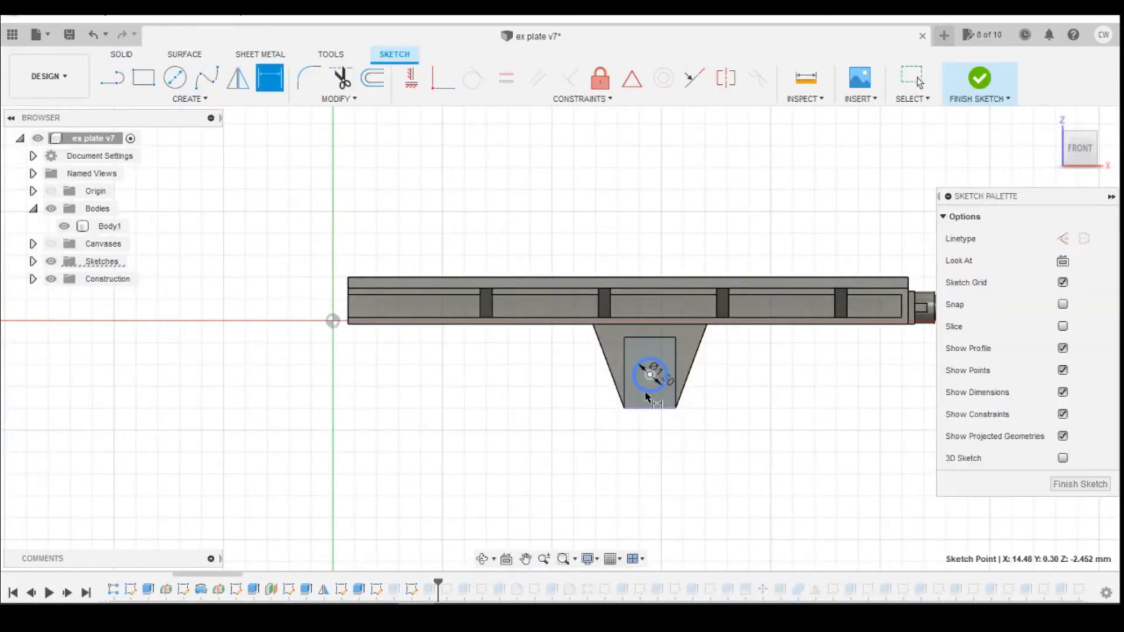
left_click(666, 407)
left_click(742, 393)
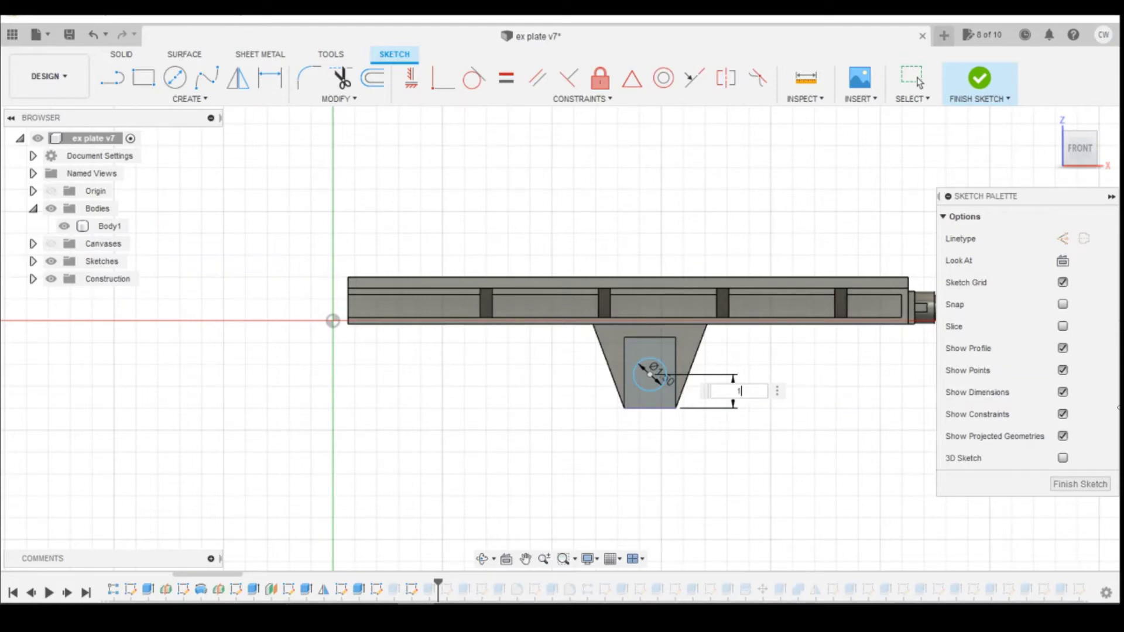
type("1.2")
key("Return")
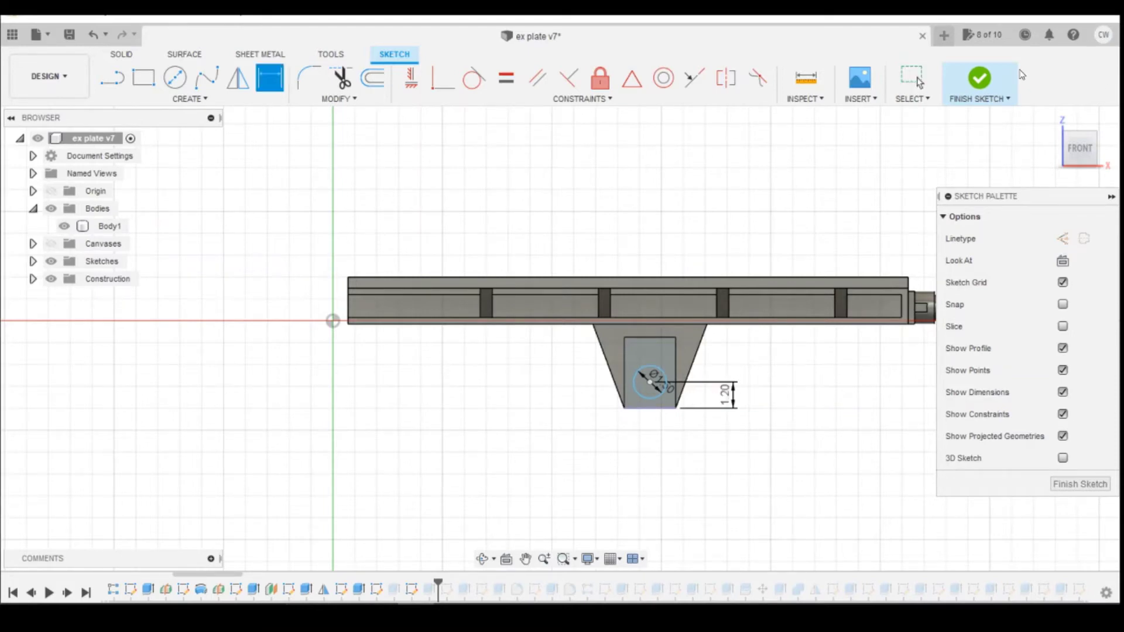
left_click(989, 81)
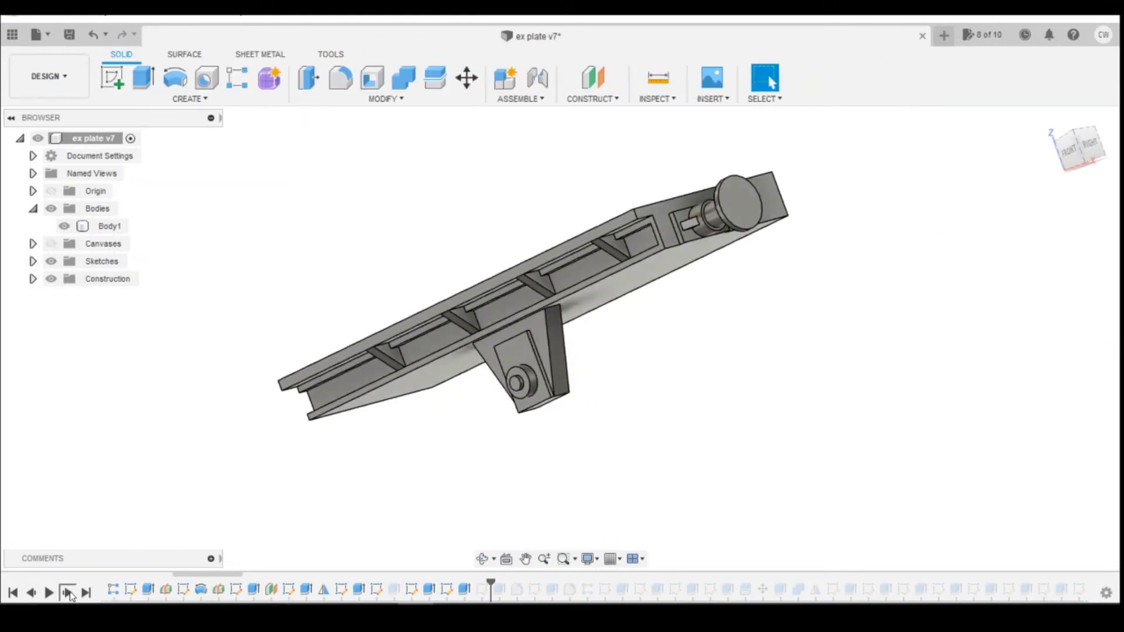
Step: Advance the design history past the axle box's hub and hole extrusions and unsuppress Sketch17
left_click(68, 593)
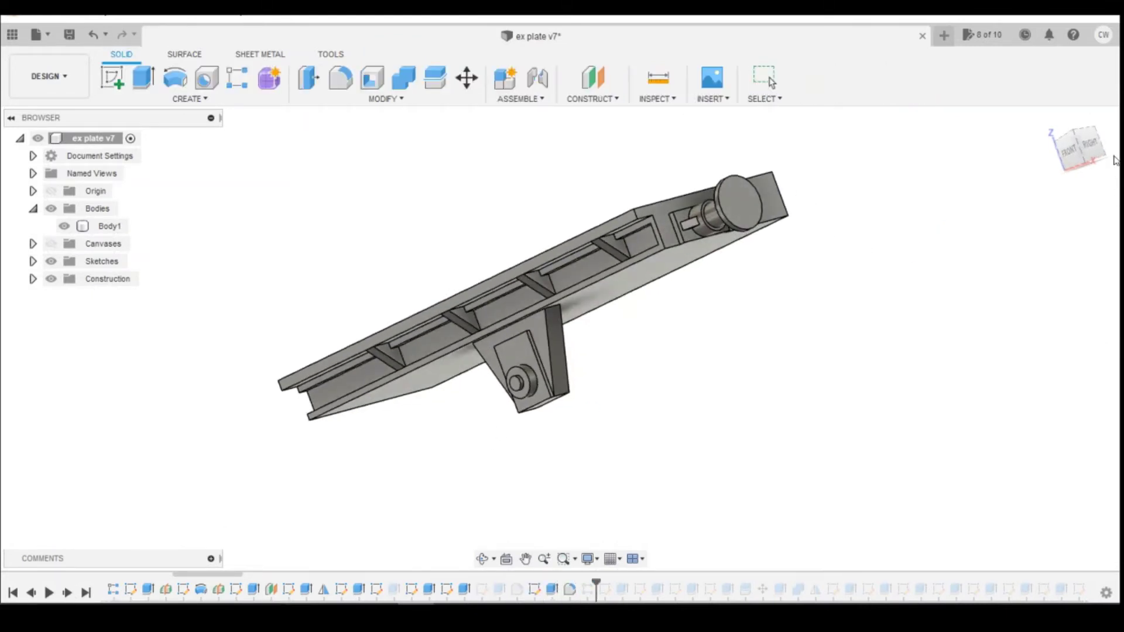
mouse_move(1090, 149)
left_mouse_down()
mouse_move(1054, 126)
mouse_move(996, 167)
mouse_move(1052, 170)
mouse_move(230, 530)
left_mouse_up()
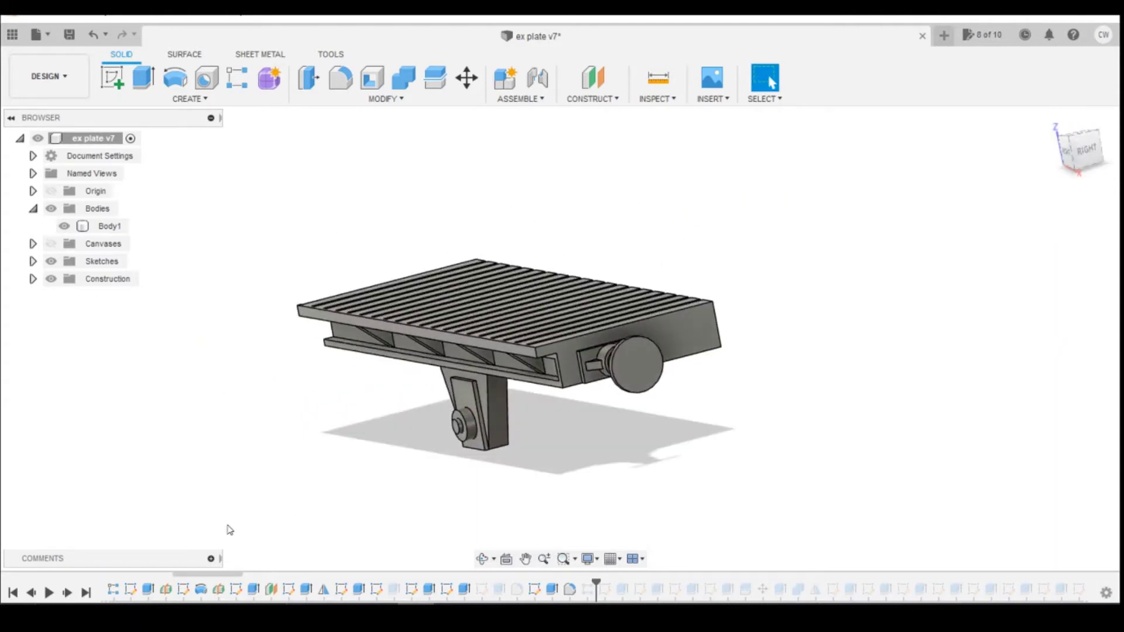
left_click(67, 593)
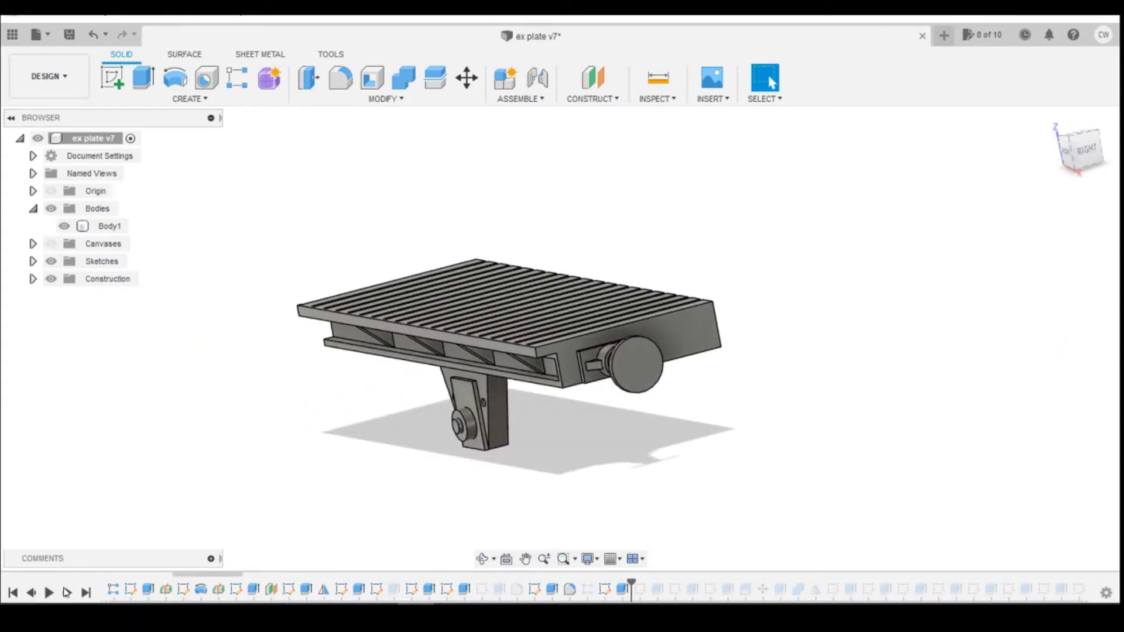
right_click(482, 589)
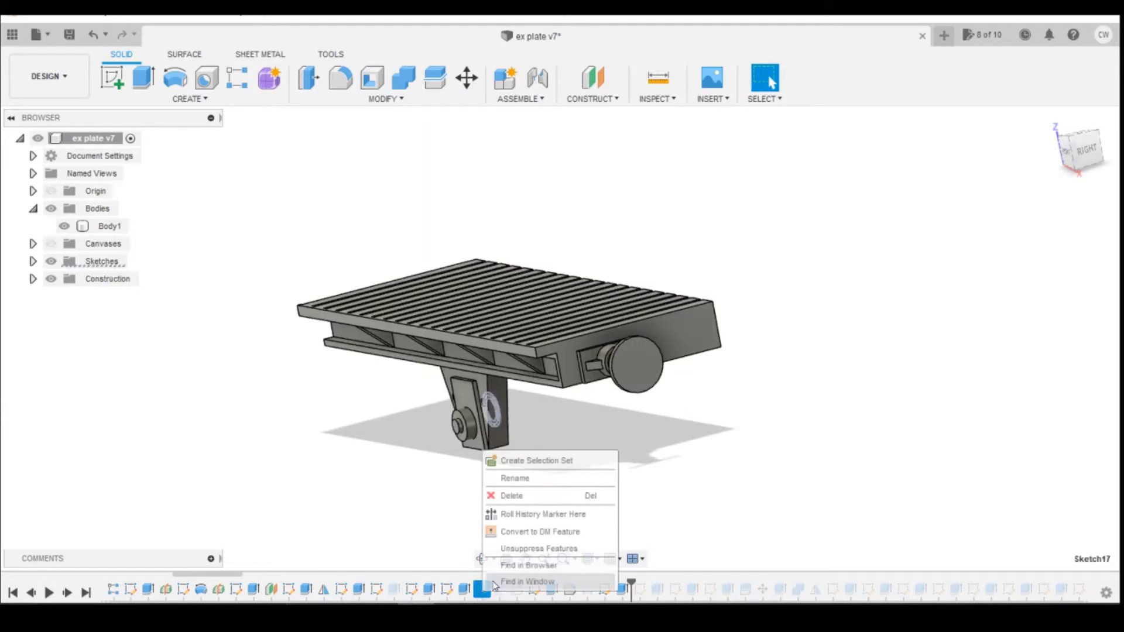
left_click(537, 549)
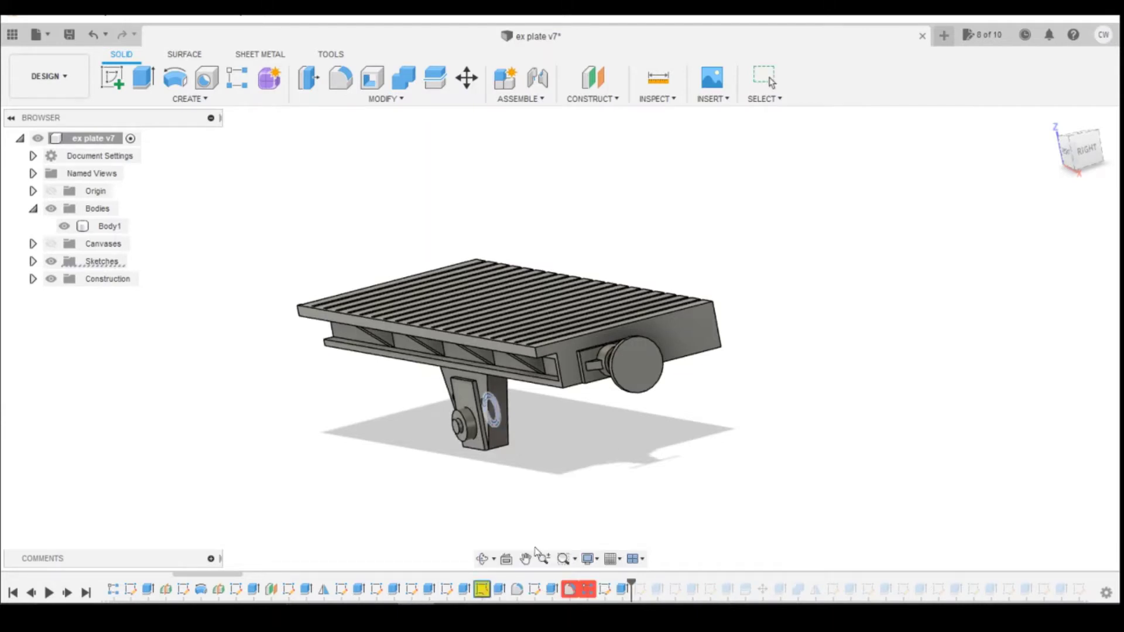
right_click(484, 591)
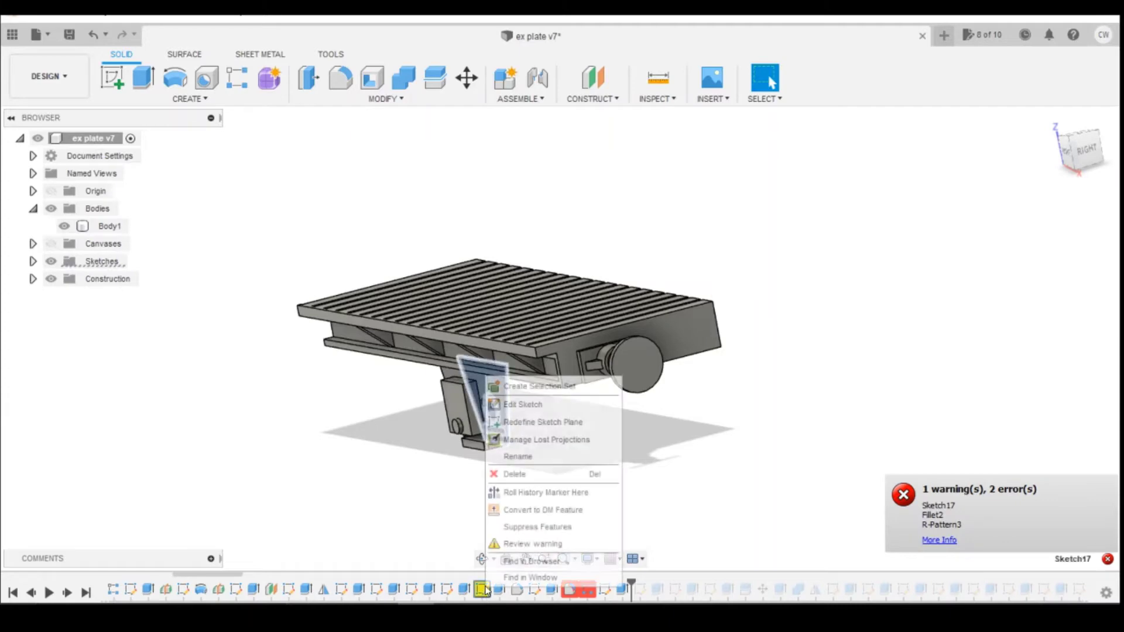
left_click(550, 439)
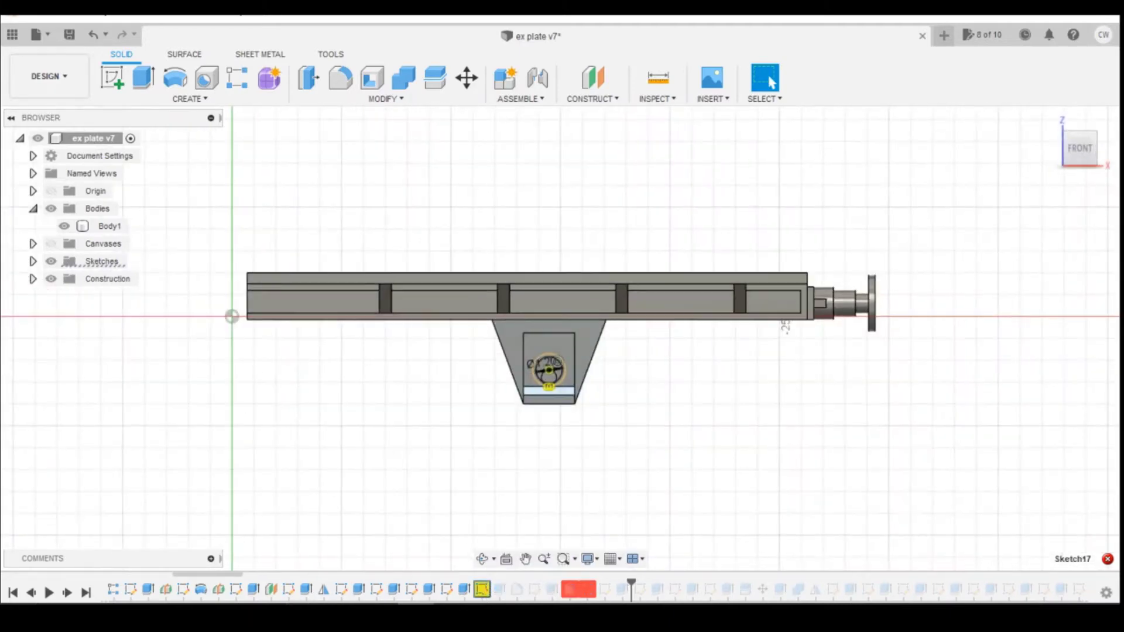
left_click_drag(1090, 151, 1080, 148)
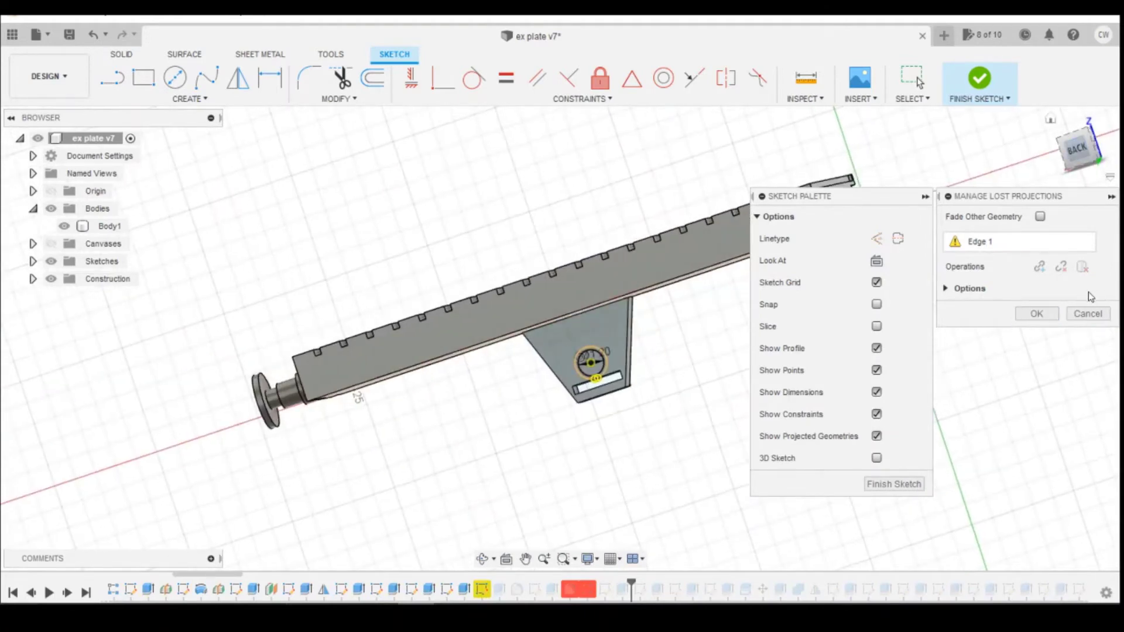
left_click(1045, 270)
scroll(609, 372, "up", 2)
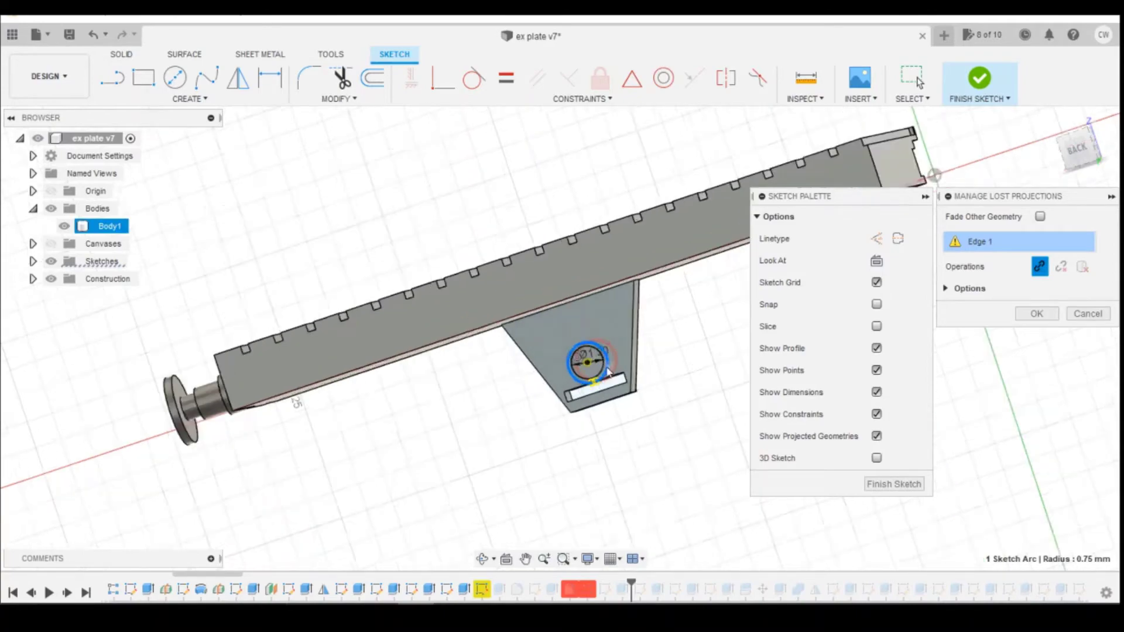
scroll(612, 363, "up", 3)
mouse_move(1060, 147)
left_mouse_down()
mouse_move(1040, 160)
mouse_move(1031, 231)
left_mouse_up()
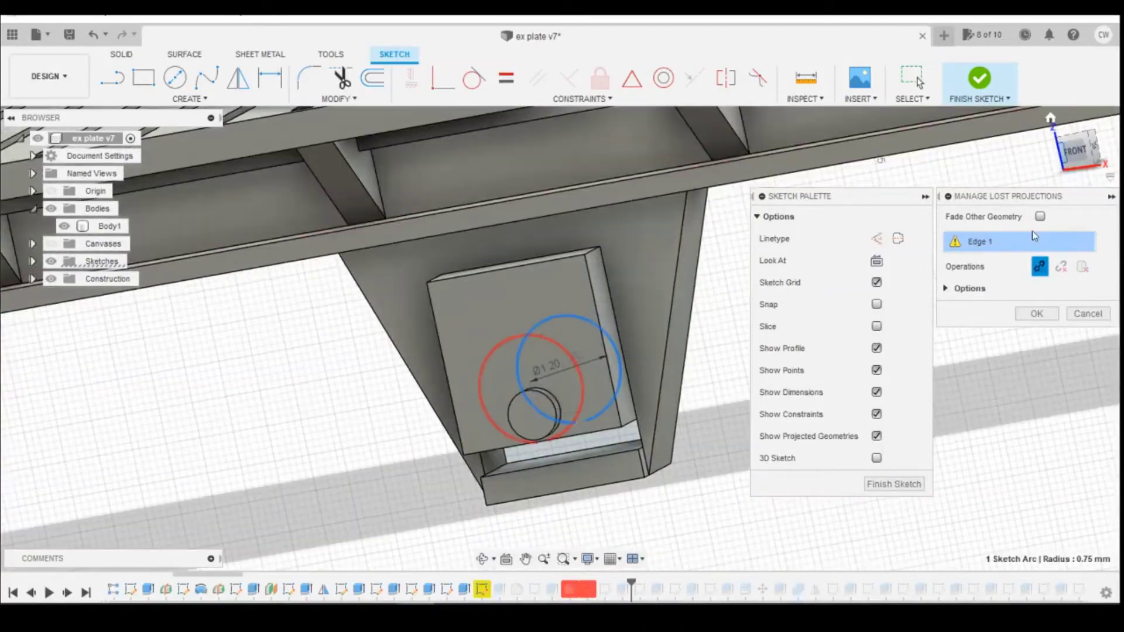
left_click(1088, 314)
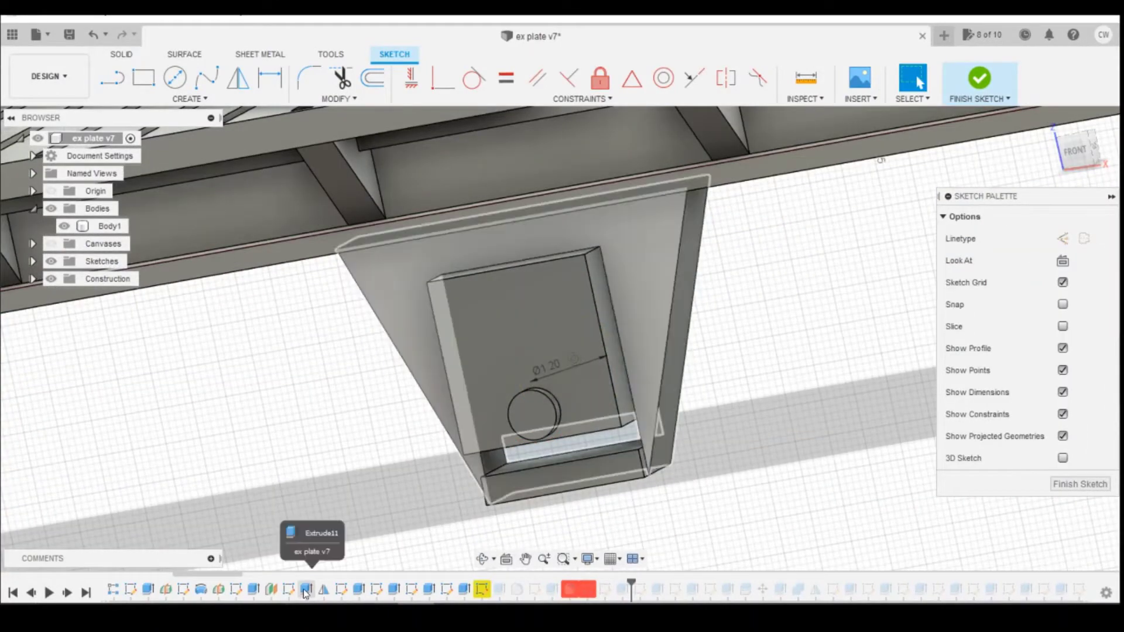
left_click(1092, 486)
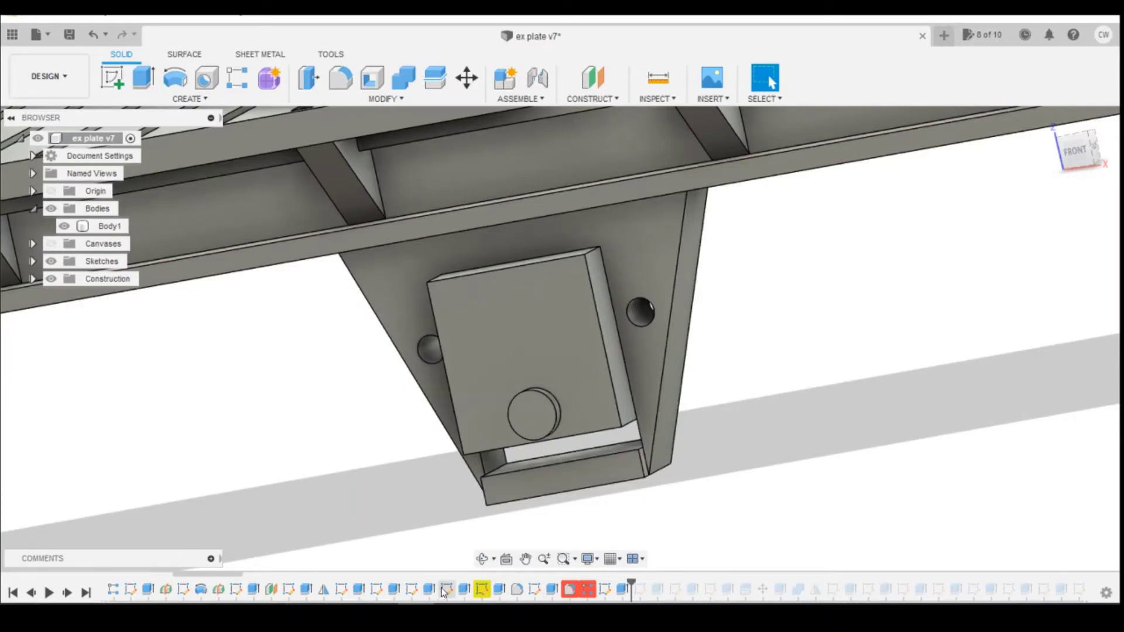
Step: Roll the design history back to Sketch13, advance it one feature, and delete the slot cut extrusion near the axle guard's lower edge
right_click(342, 591)
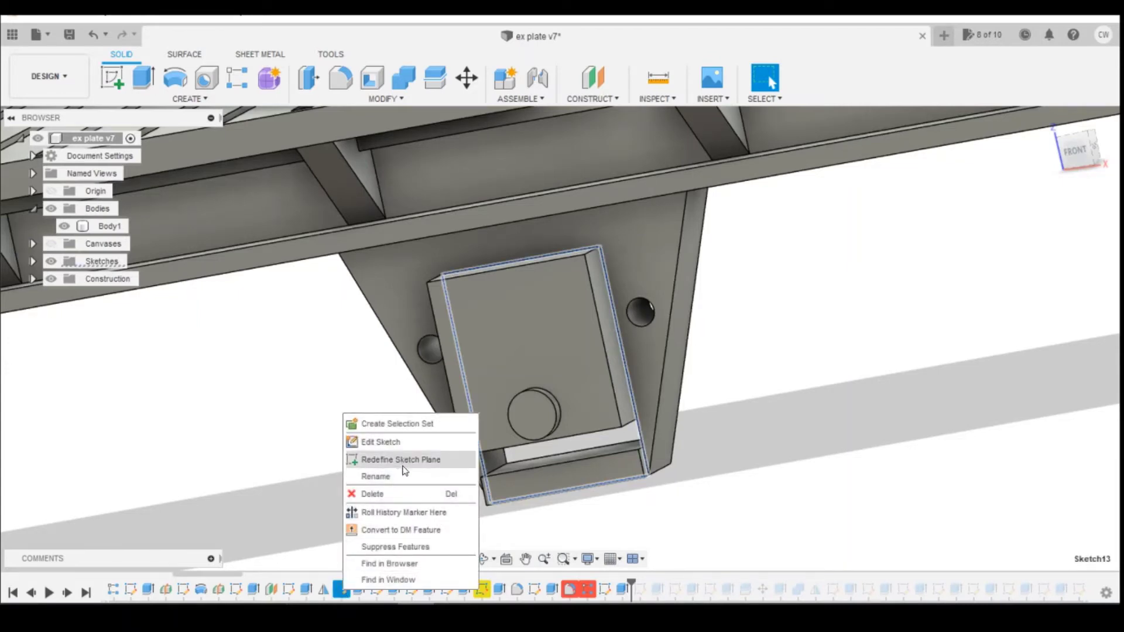
left_click(401, 513)
left_click(67, 594)
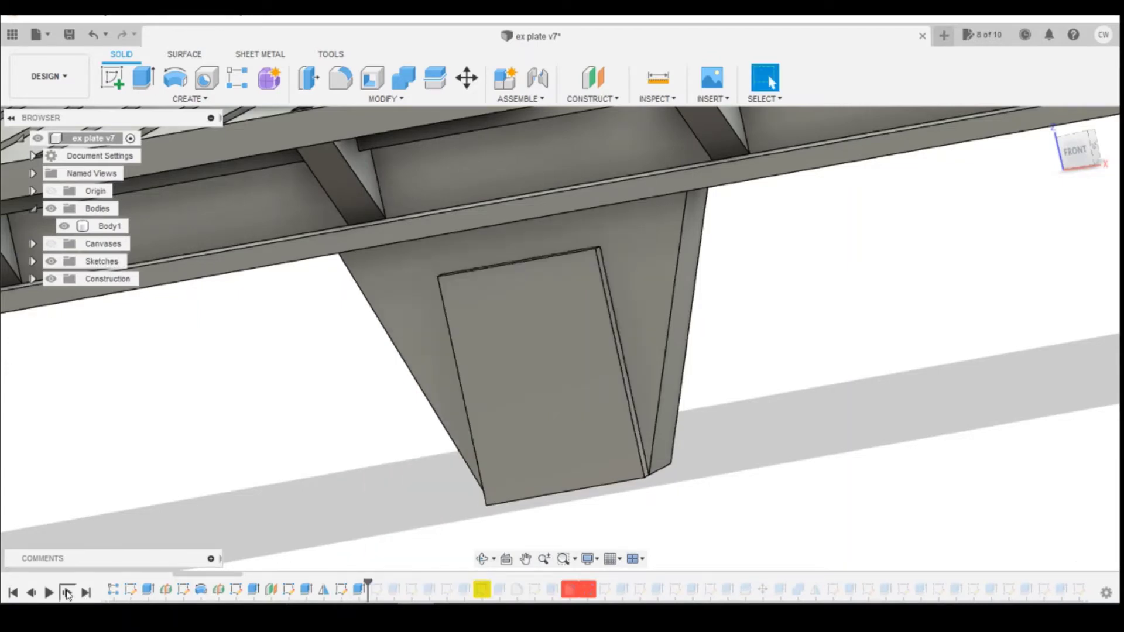
left_click(398, 590)
right_click(398, 590)
left_click(449, 496)
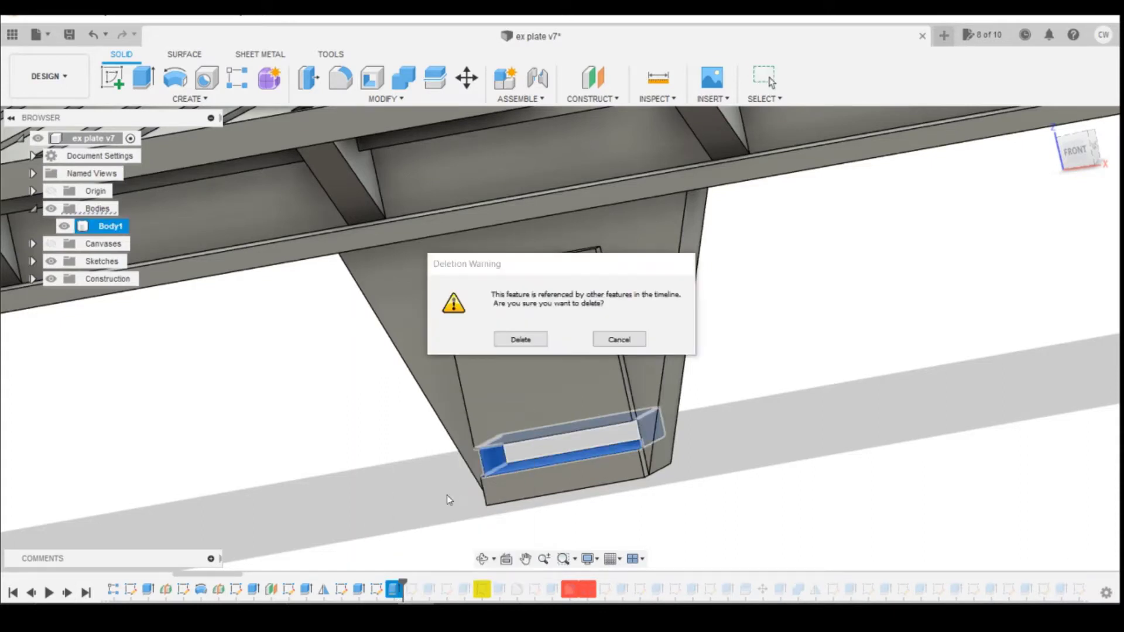
left_click(519, 340)
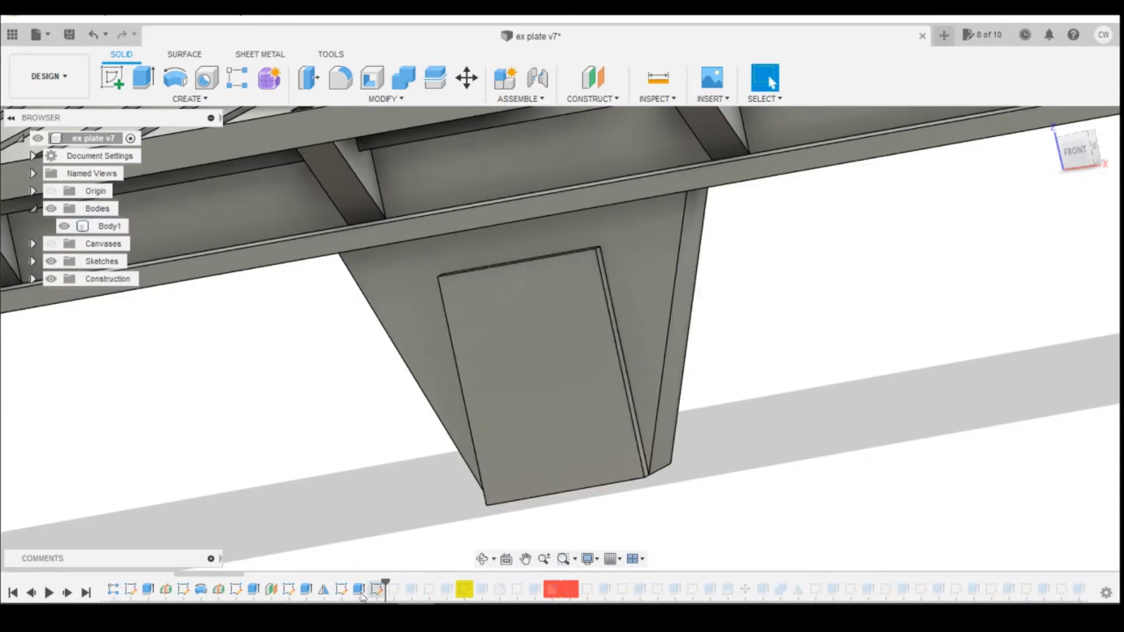
Step: Advance the design history past the axle box hub and rivet pattern features, and on to the end of the timeline
left_click(68, 592)
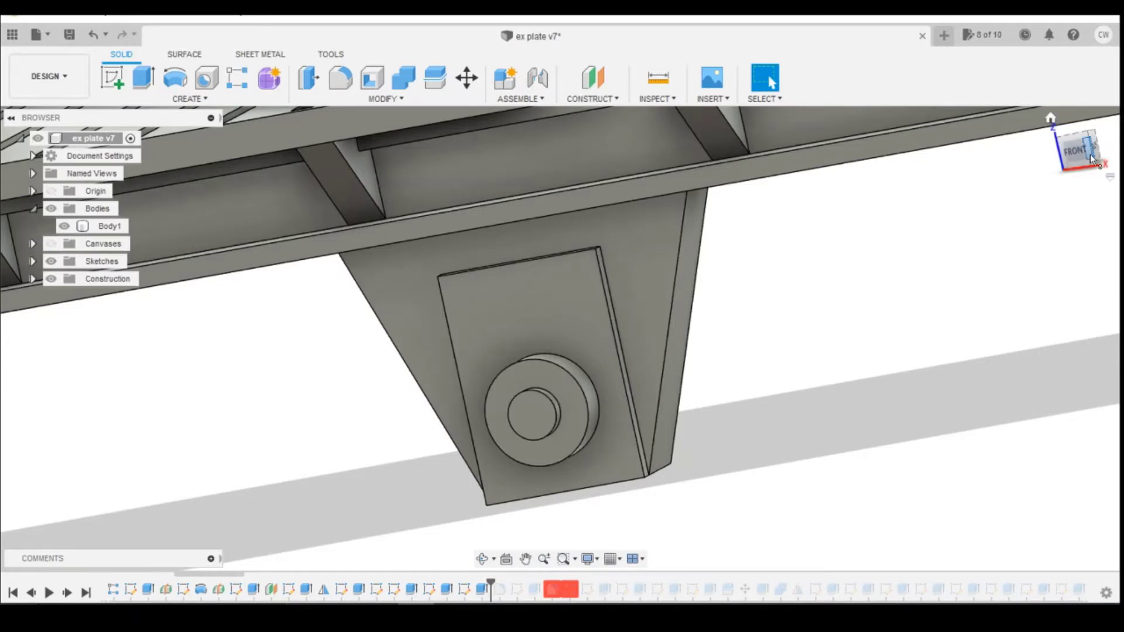
mouse_move(1083, 151)
left_mouse_down()
mouse_move(937, 149)
mouse_move(1049, 187)
mouse_move(1072, 150)
mouse_move(1063, 155)
left_mouse_up()
left_click(67, 595)
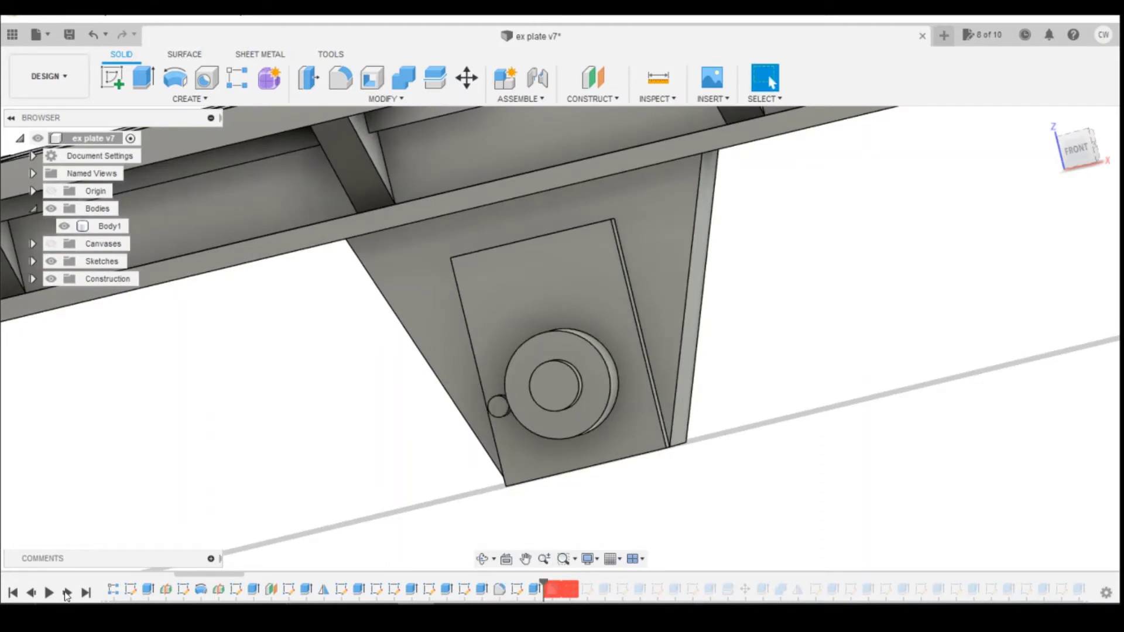
left_click(67, 595)
left_click(67, 595)
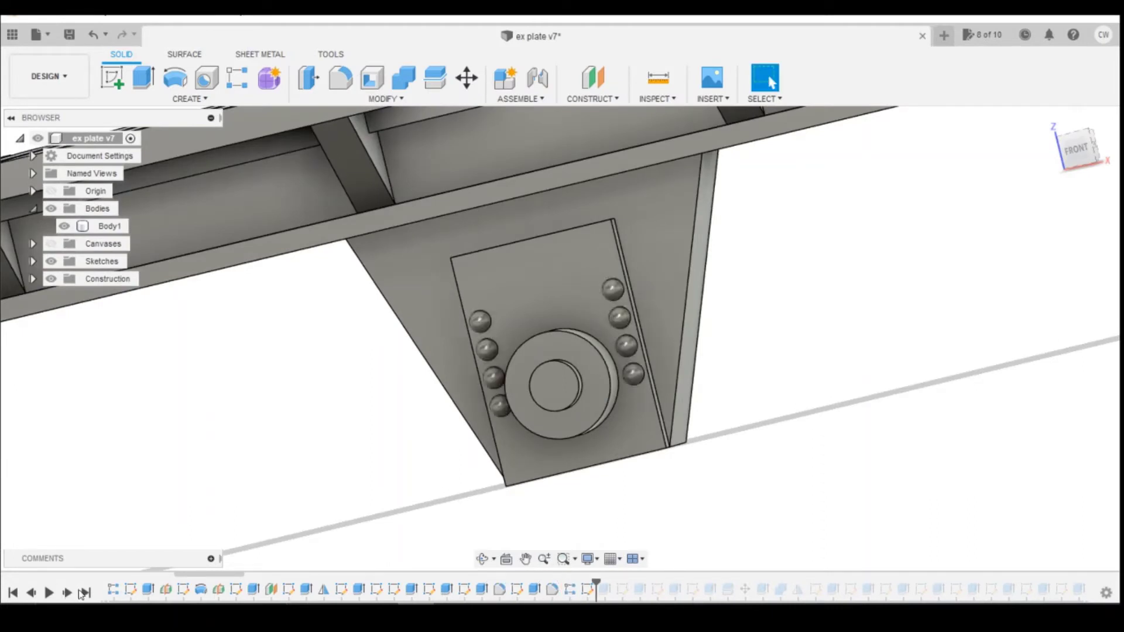
left_click(86, 594)
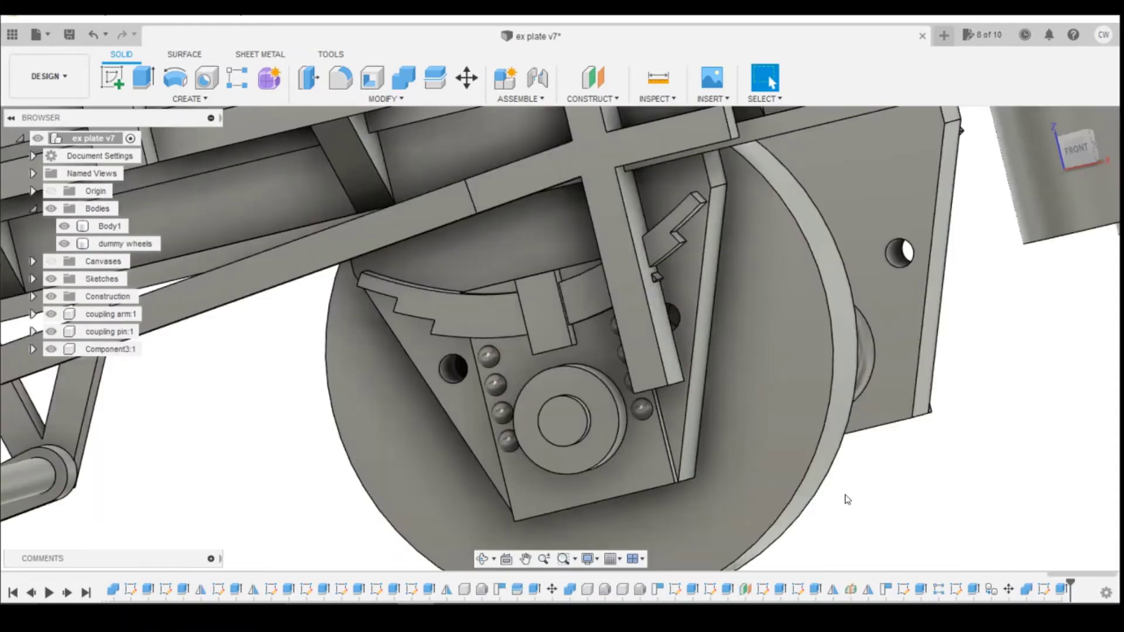
Step: Open Sketch51, the wheel circle sketch behind the axle guard, for editing and view it from the guard's rear side
scroll(846, 497, "down", 10)
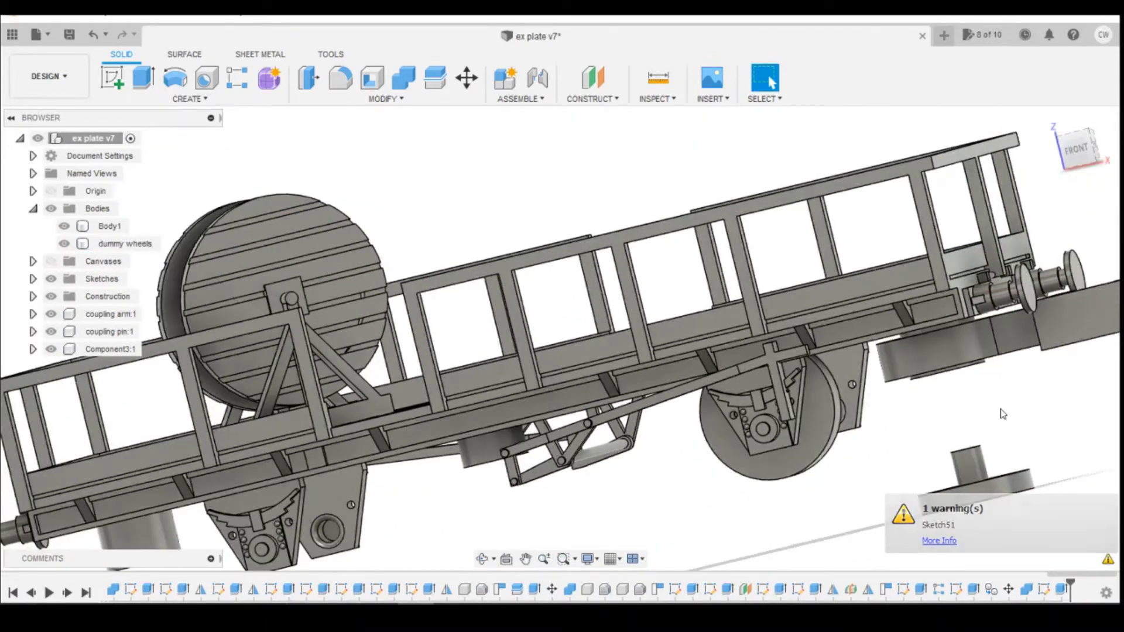
scroll(848, 590, "up", 5)
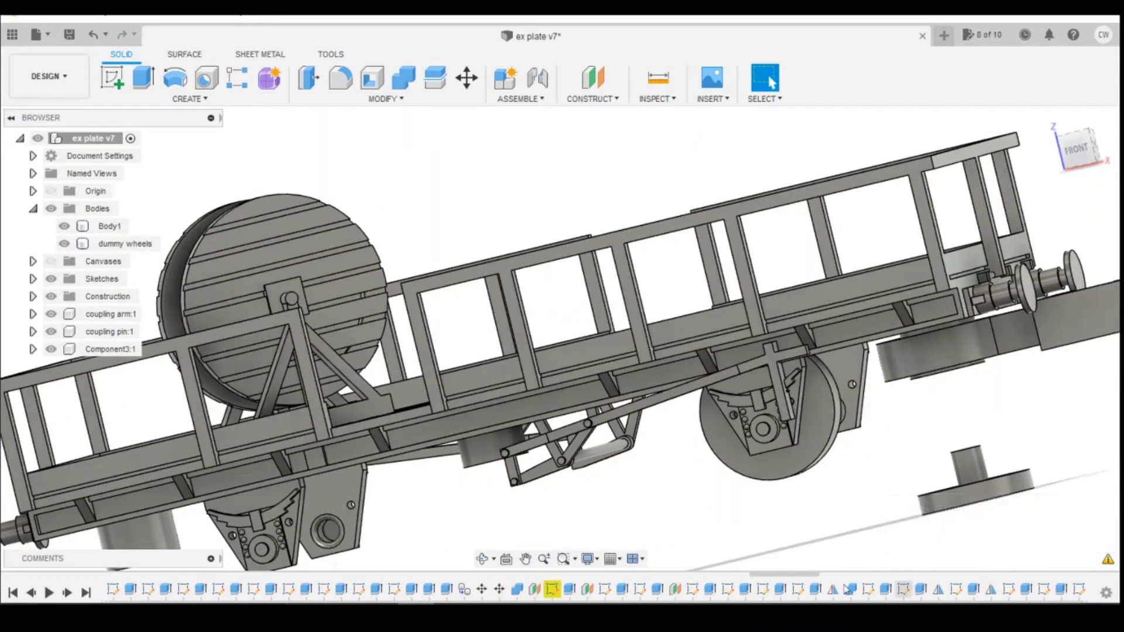
left_click(552, 590)
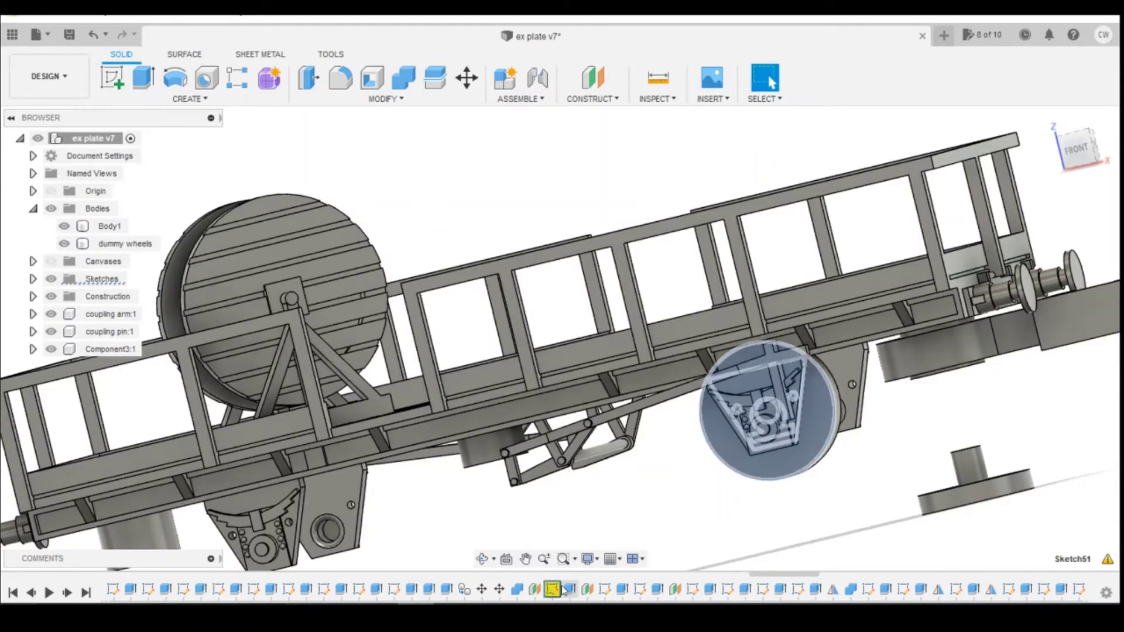
right_click(553, 590)
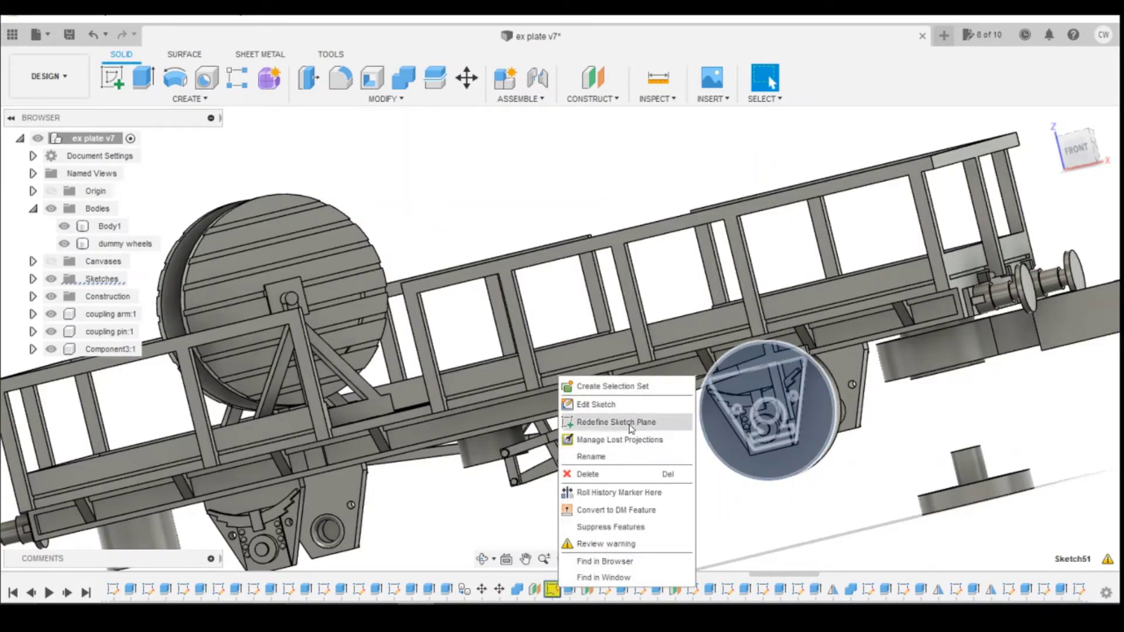
left_click(607, 405)
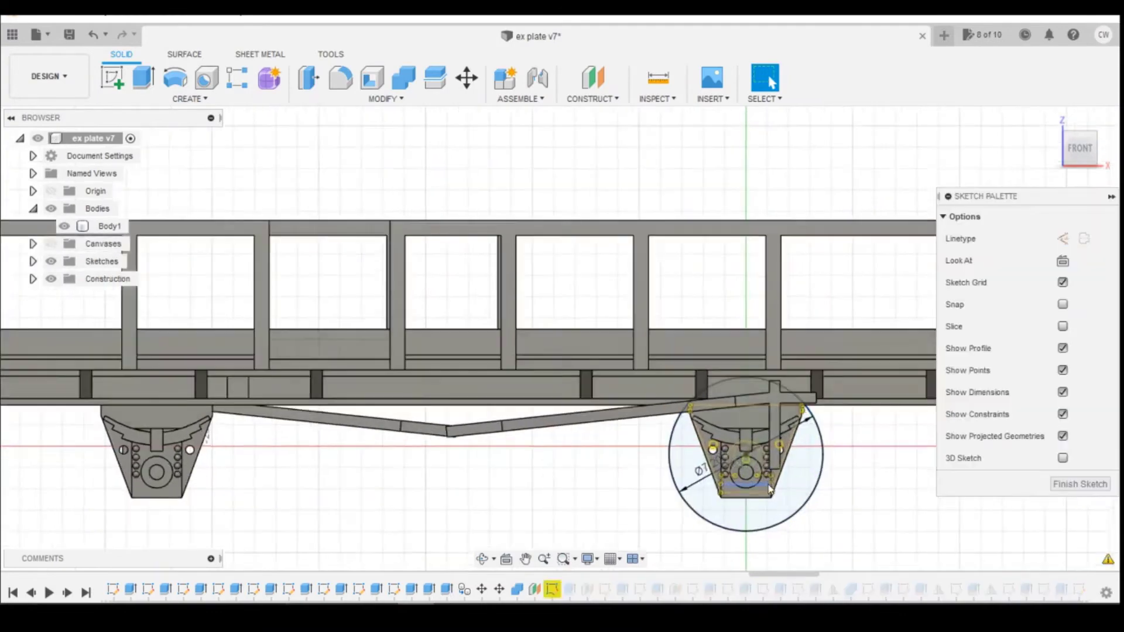
scroll(774, 488, "up", 4)
scroll(766, 321, "down", 2)
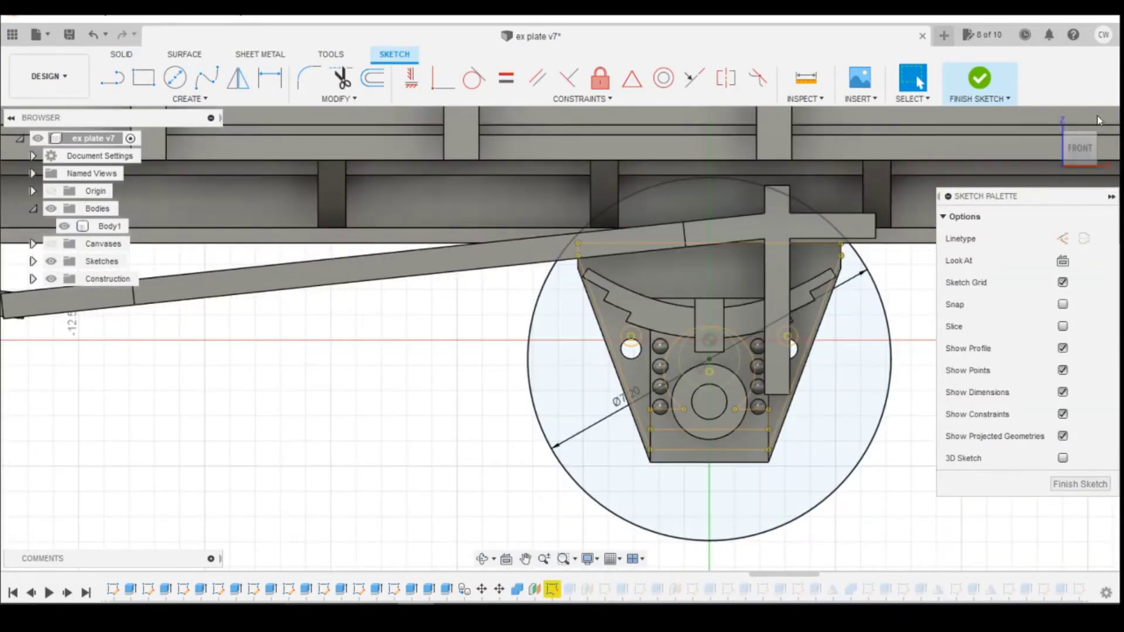
mouse_move(1074, 144)
left_mouse_down()
mouse_move(1075, 153)
mouse_move(1071, 141)
left_mouse_up()
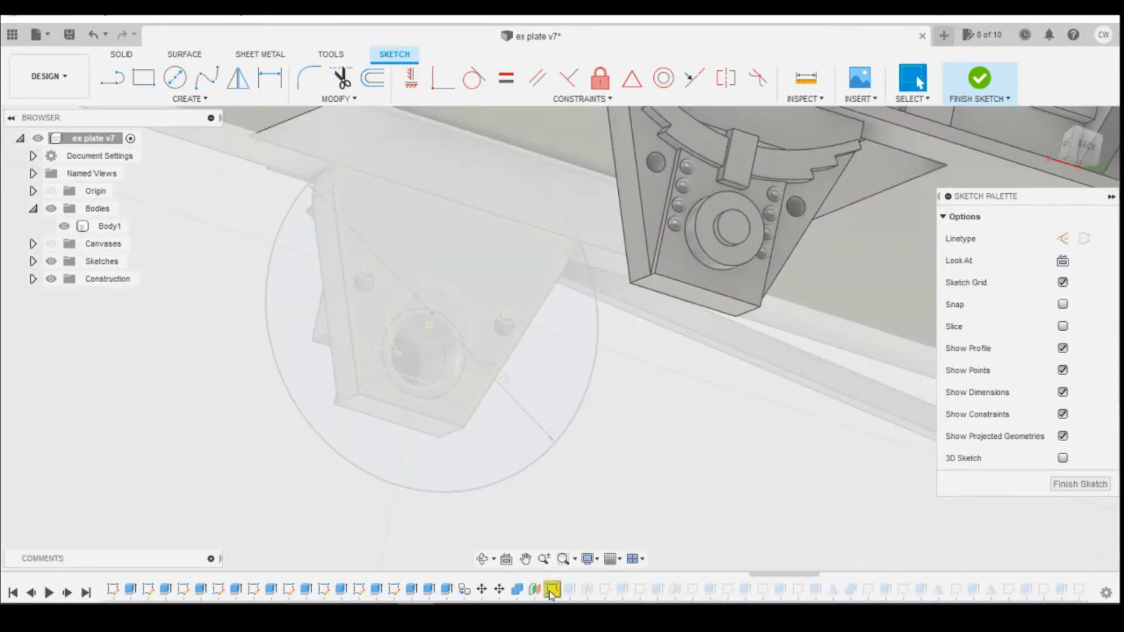
Step: Relink Sketch51's lost Face 1 projection to the rear face of the axle guard
left_click(553, 593)
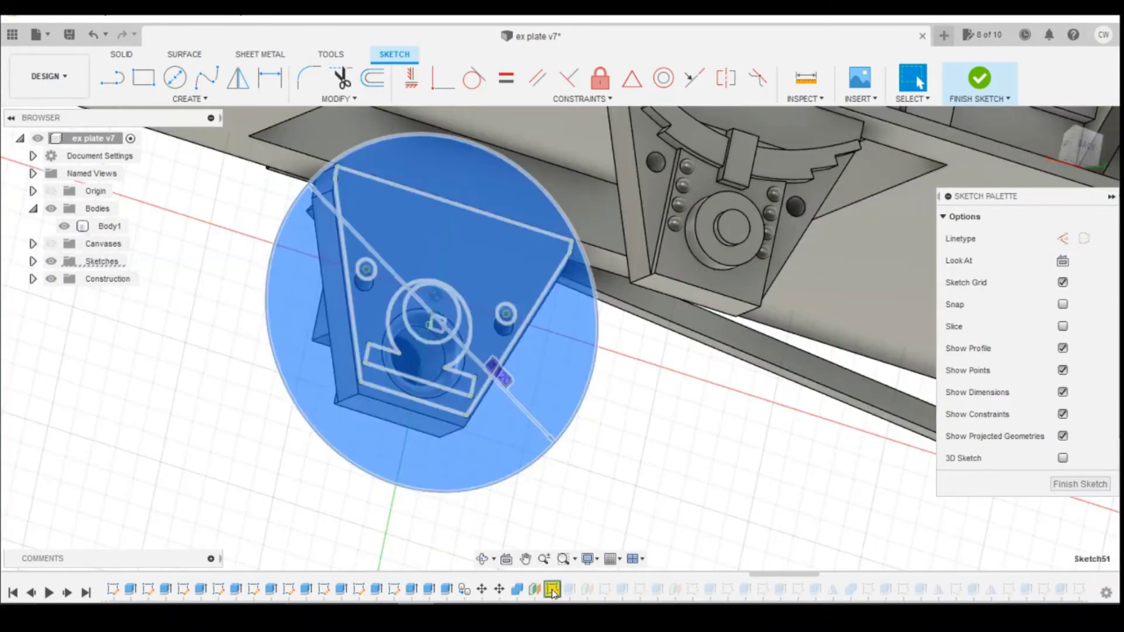
right_click(552, 593)
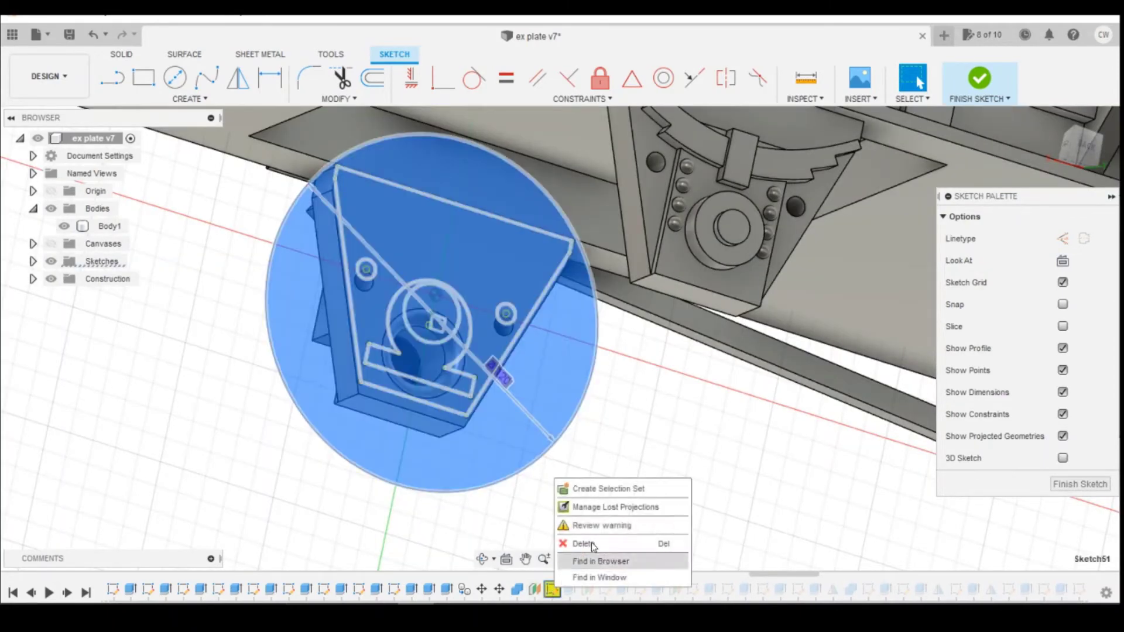
left_click(619, 509)
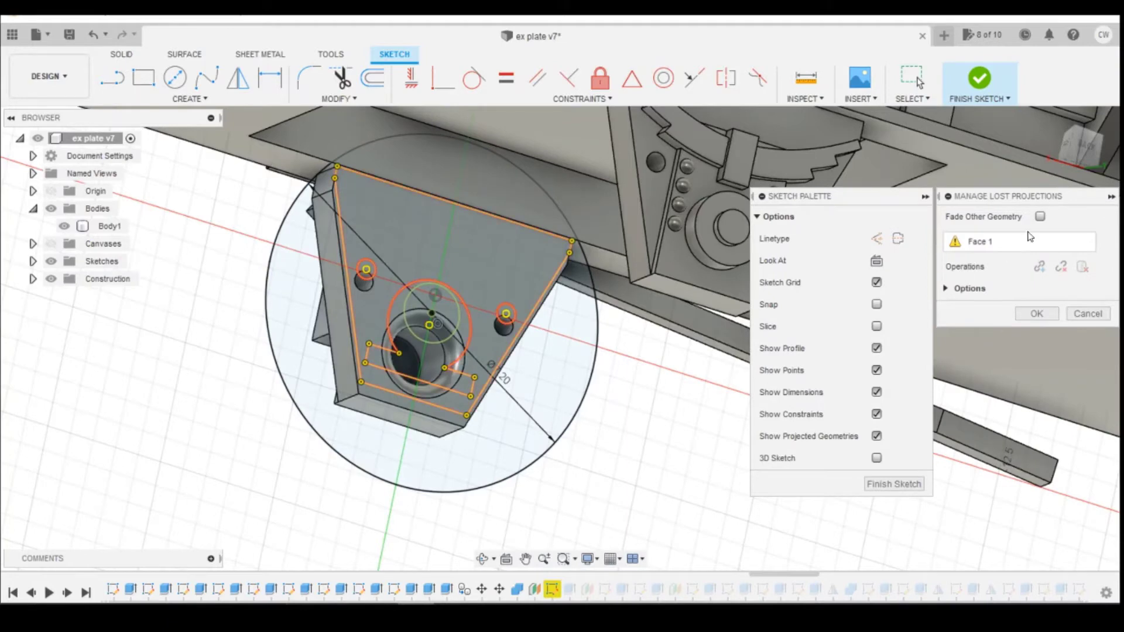
left_click(1029, 245)
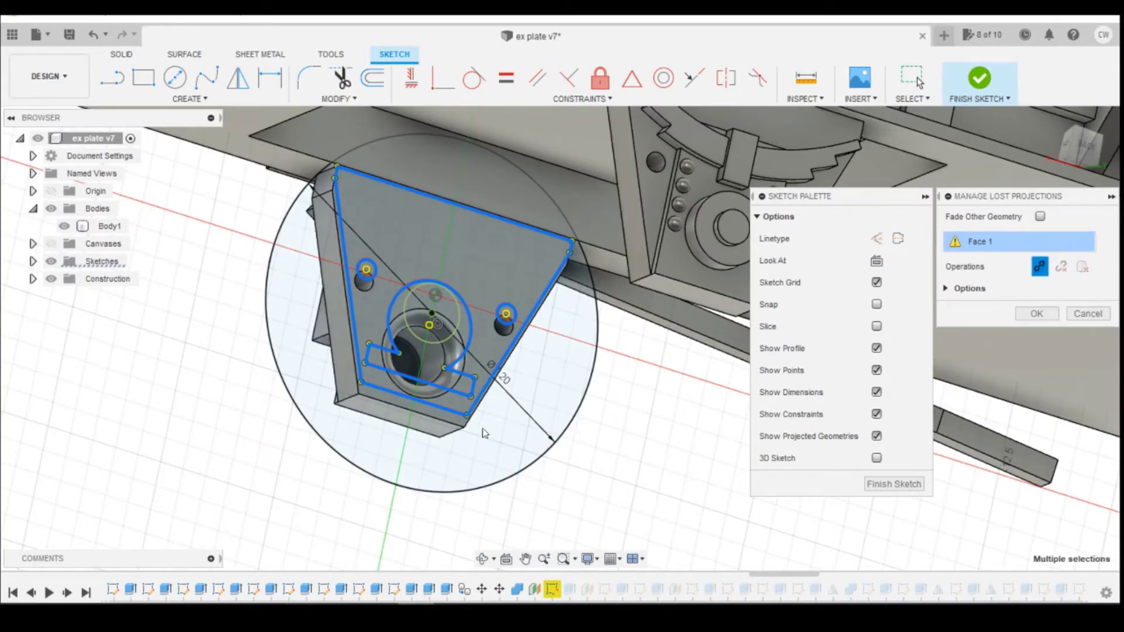
left_click(458, 429)
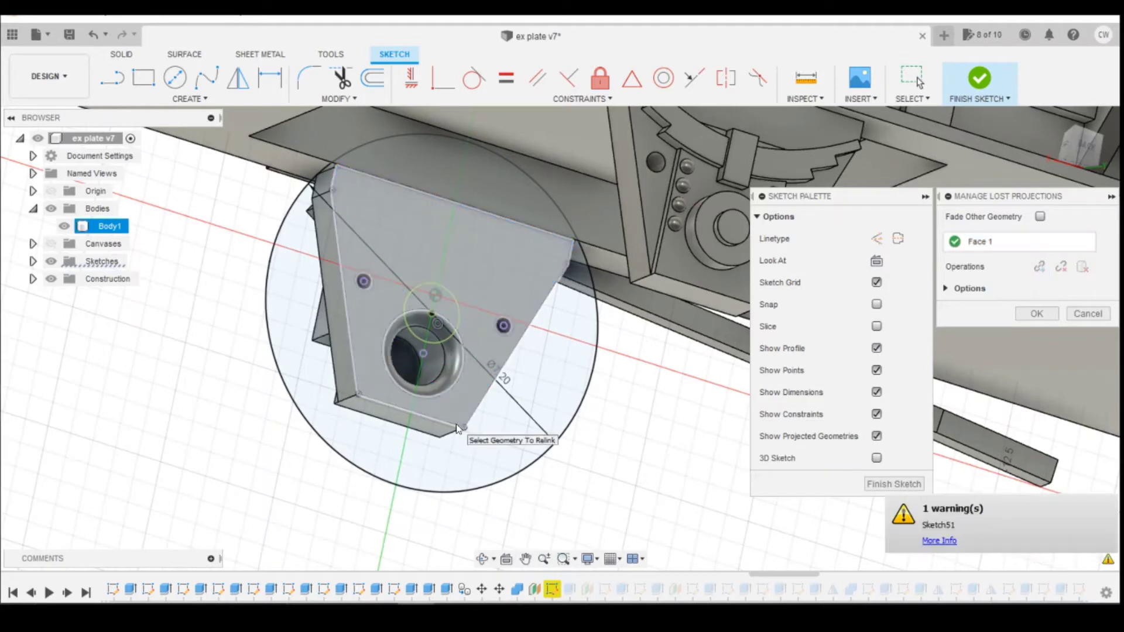
left_click(1036, 315)
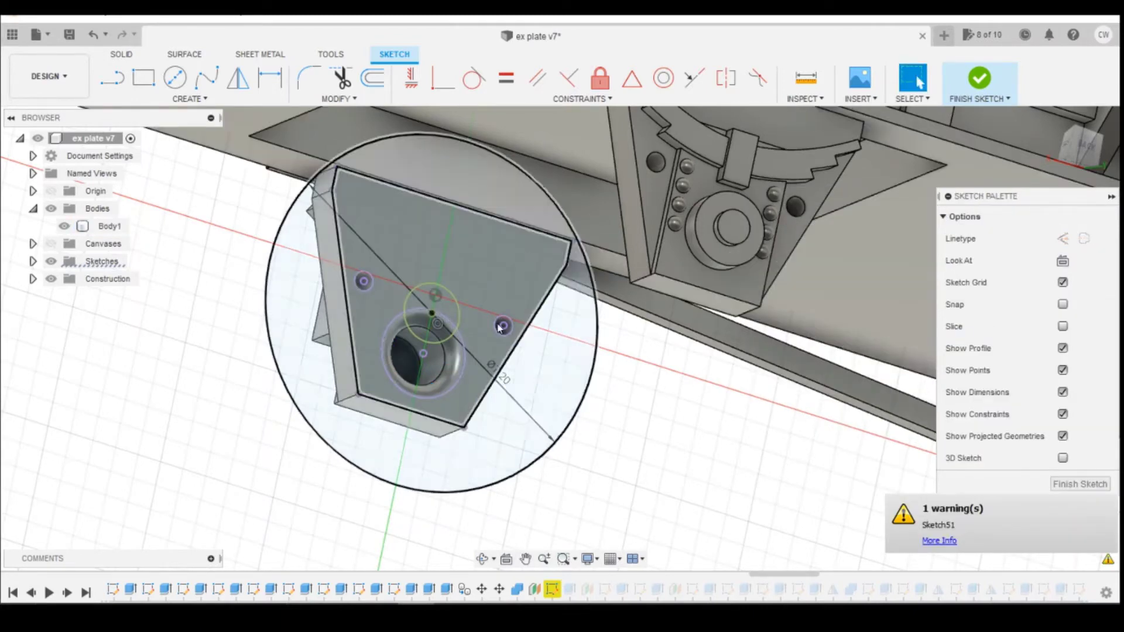
Step: Try to make the wheel circle's centre coincident with the centre of the axle hole in the guard
left_click(432, 314)
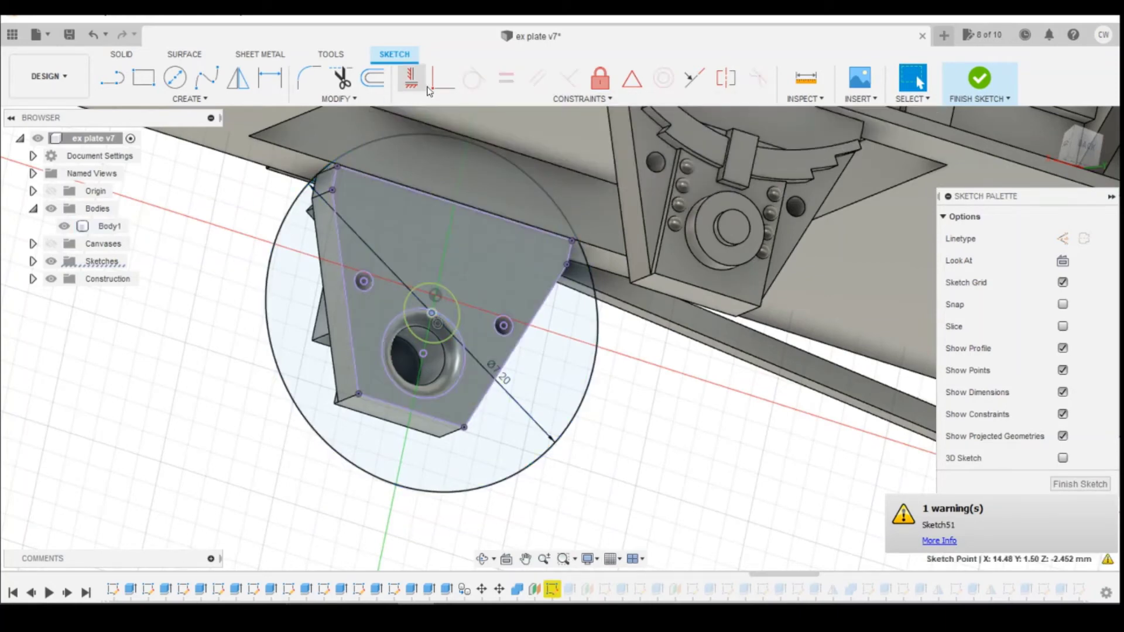
left_click(424, 355)
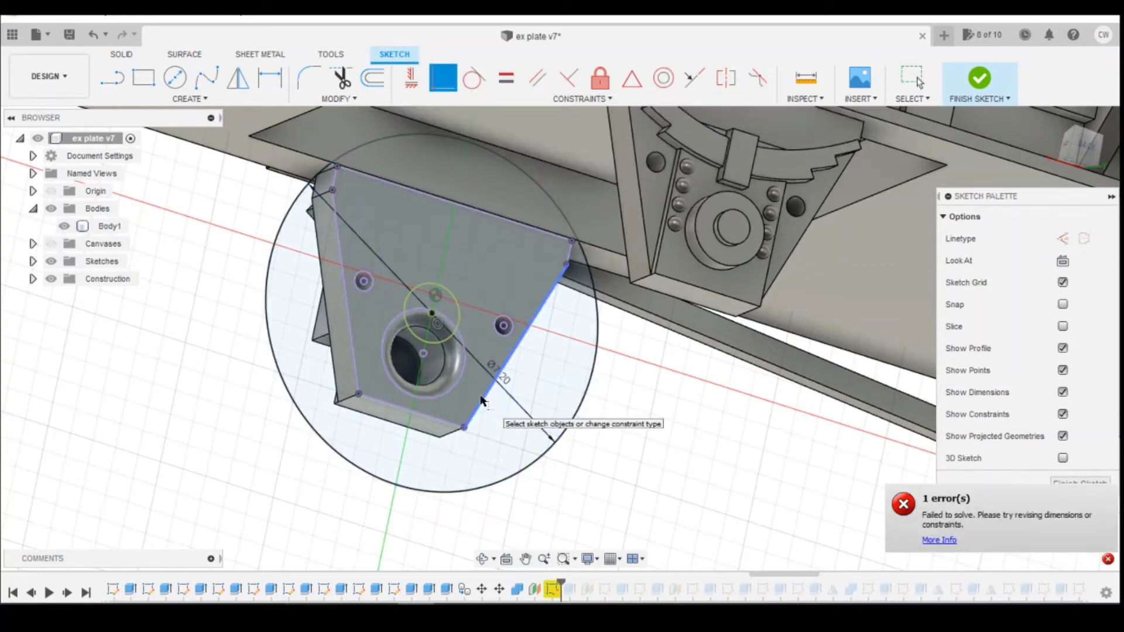
left_click(423, 354)
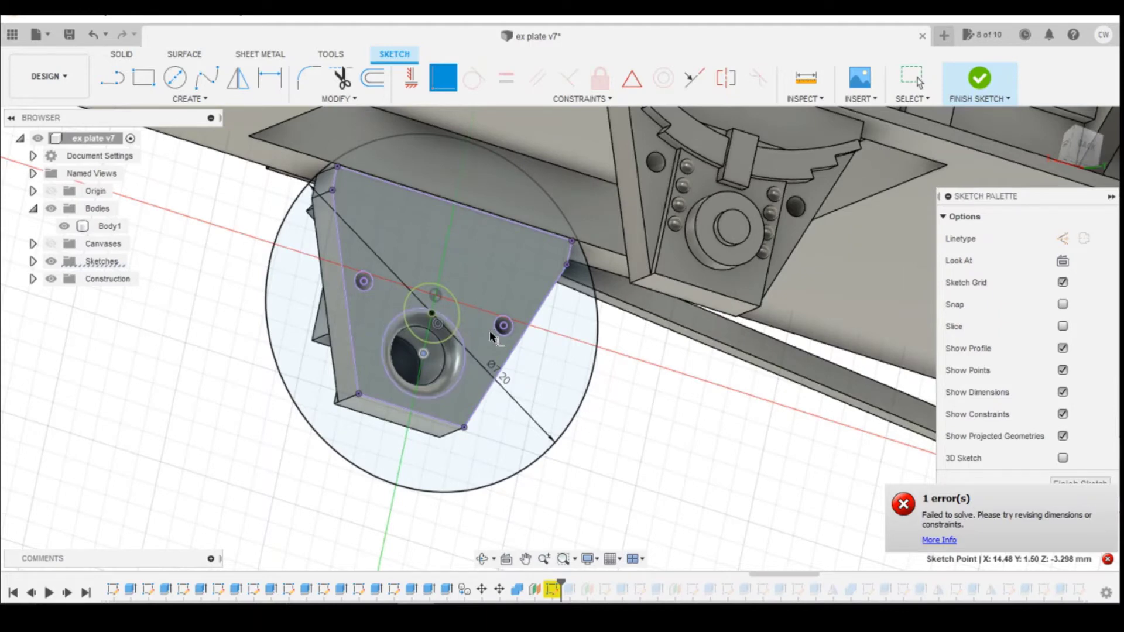
scroll(491, 335, "down", 2)
scroll(468, 346, "up", 4)
scroll(436, 319, "down", 2)
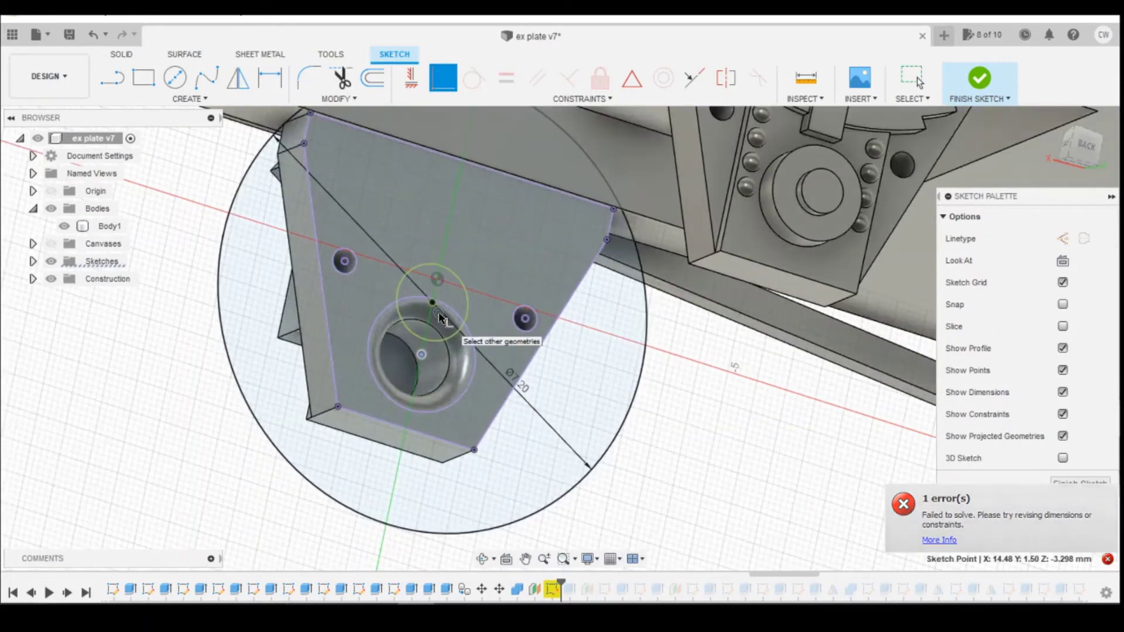
Step: Delete the diameter dimension of the large wheel circle in Sketch51
scroll(436, 320, "up", 4)
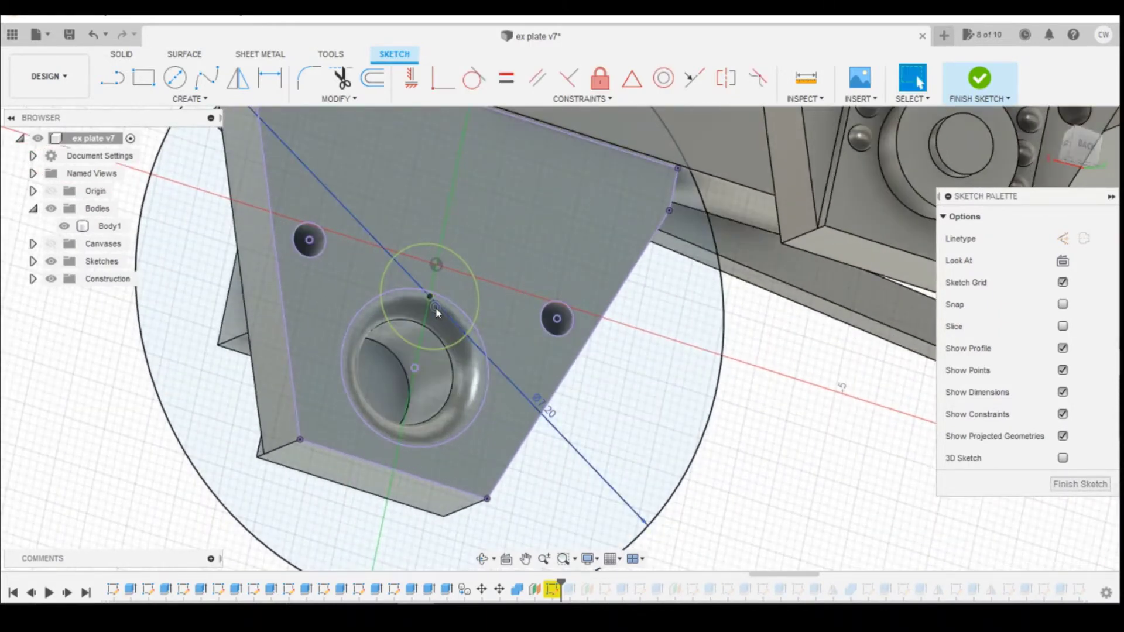
left_click(436, 309)
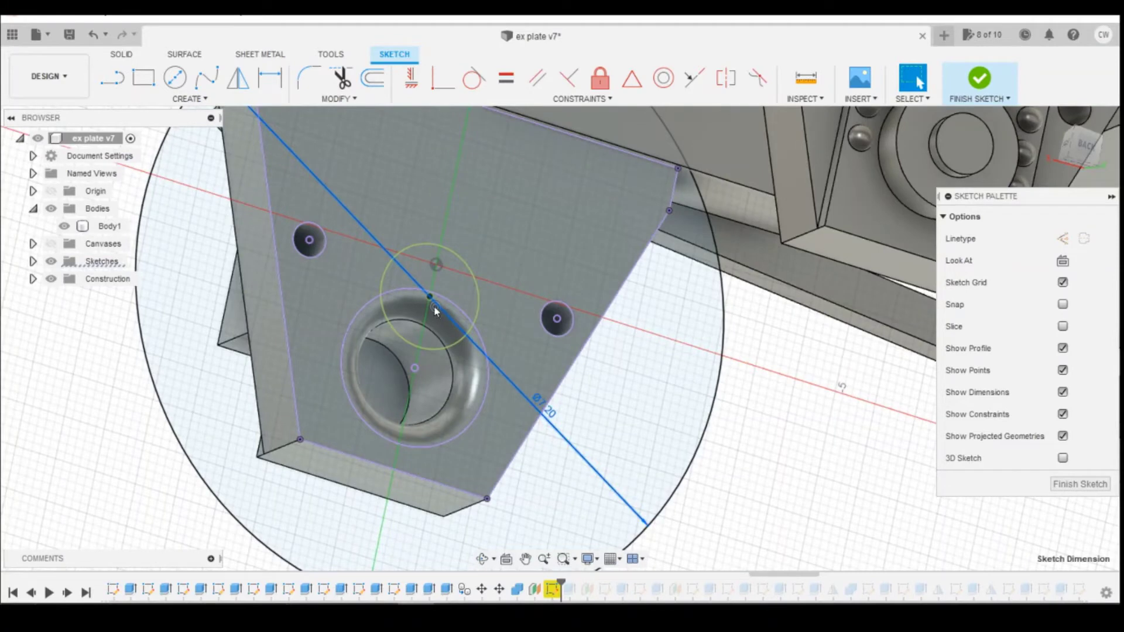
key("Delete")
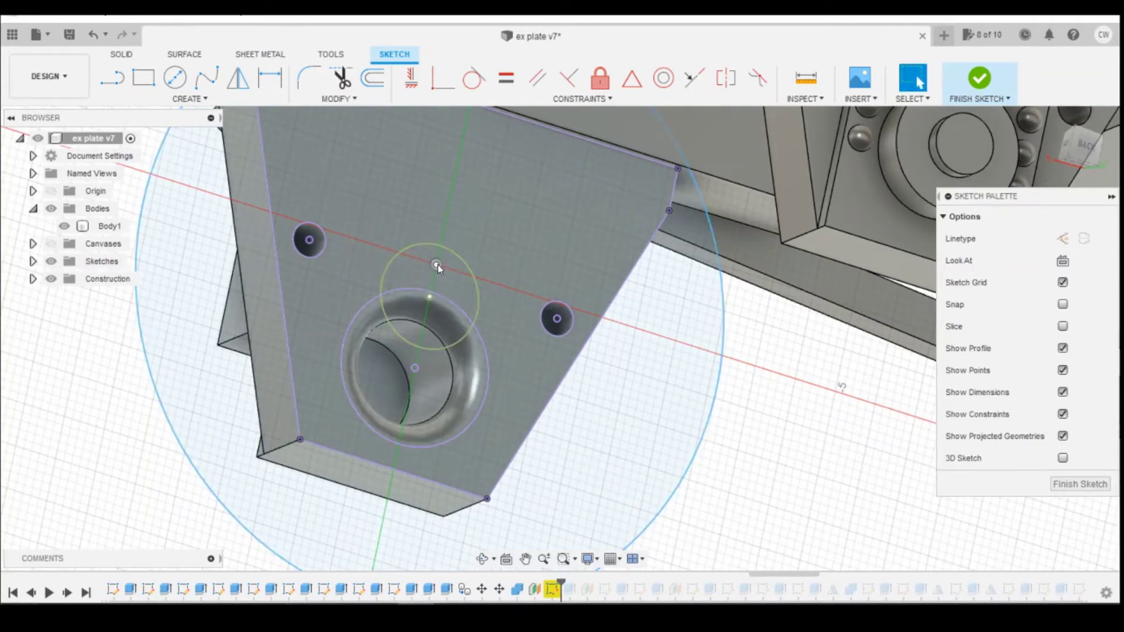
Step: Make the large wheel circle's centre coincident with the centre of the guard's axle hole and finish Sketch51
left_click(431, 298)
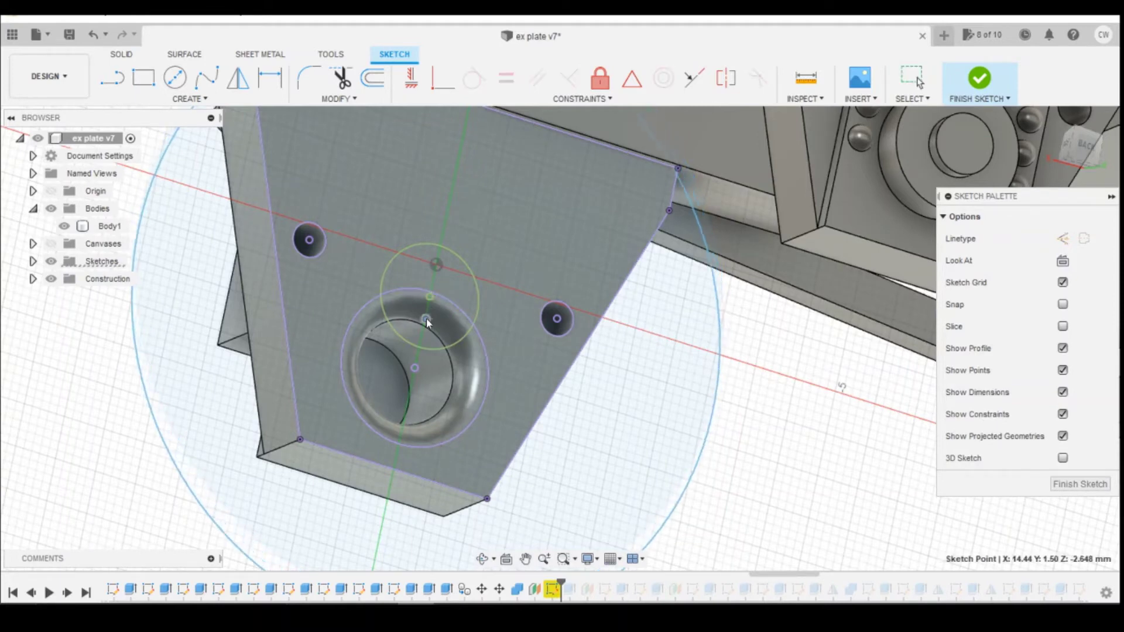
left_click(433, 340)
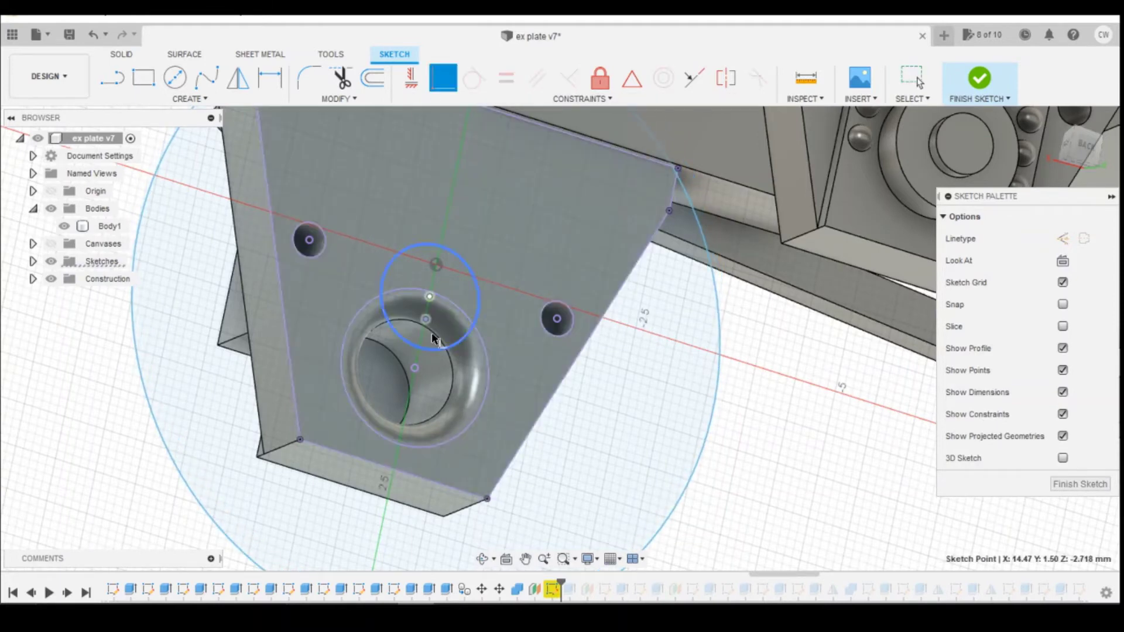
left_click(414, 369)
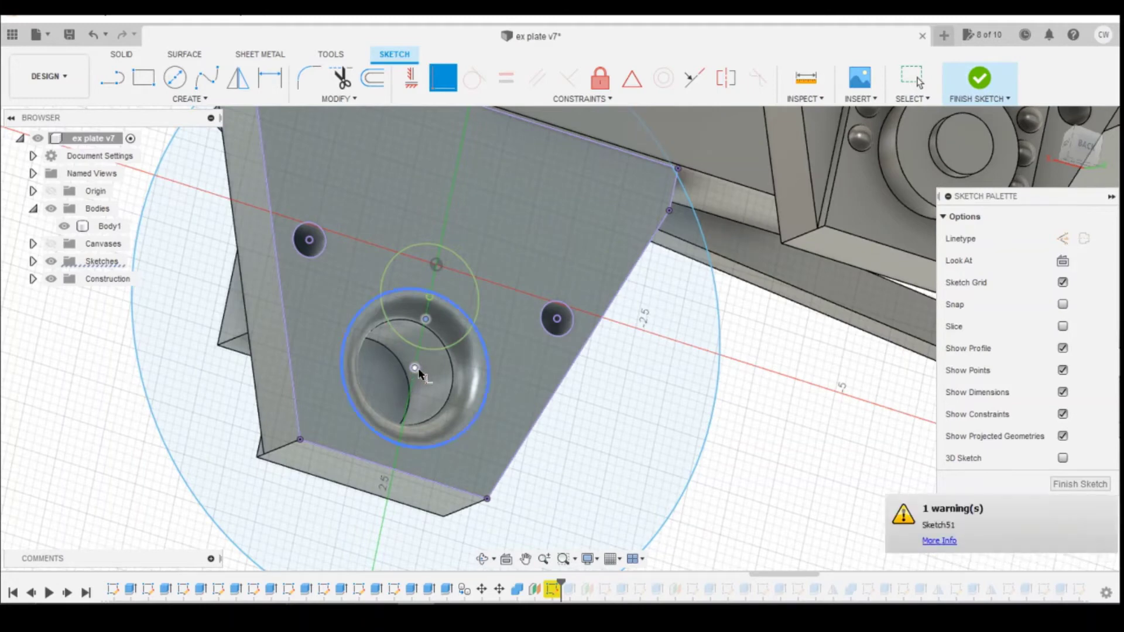
scroll(534, 359, "down", 3)
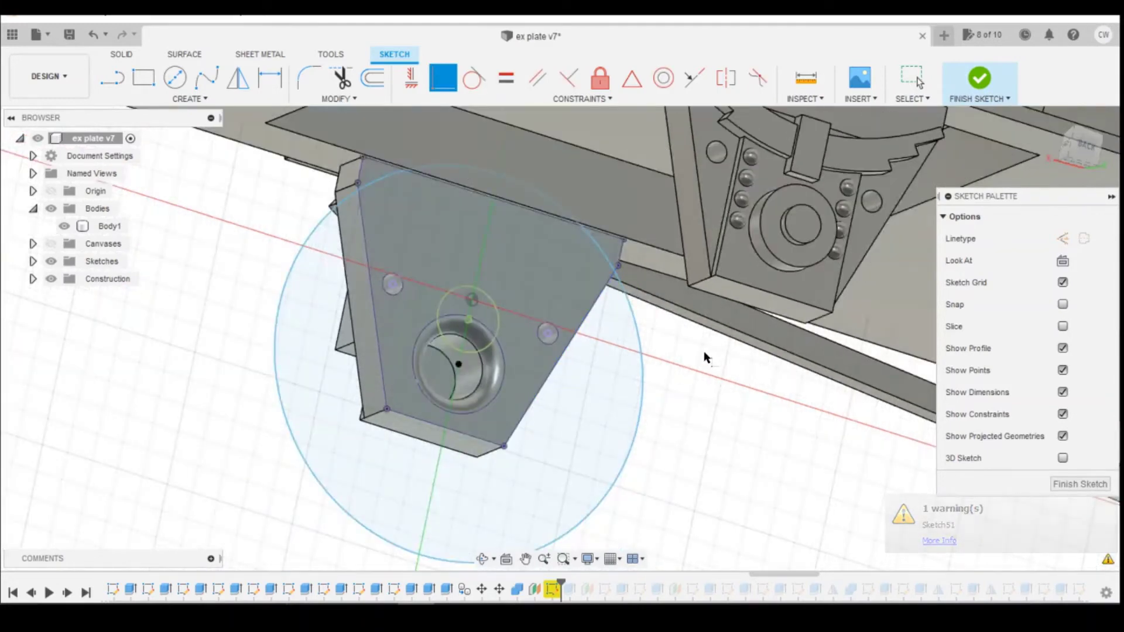
left_click(972, 88)
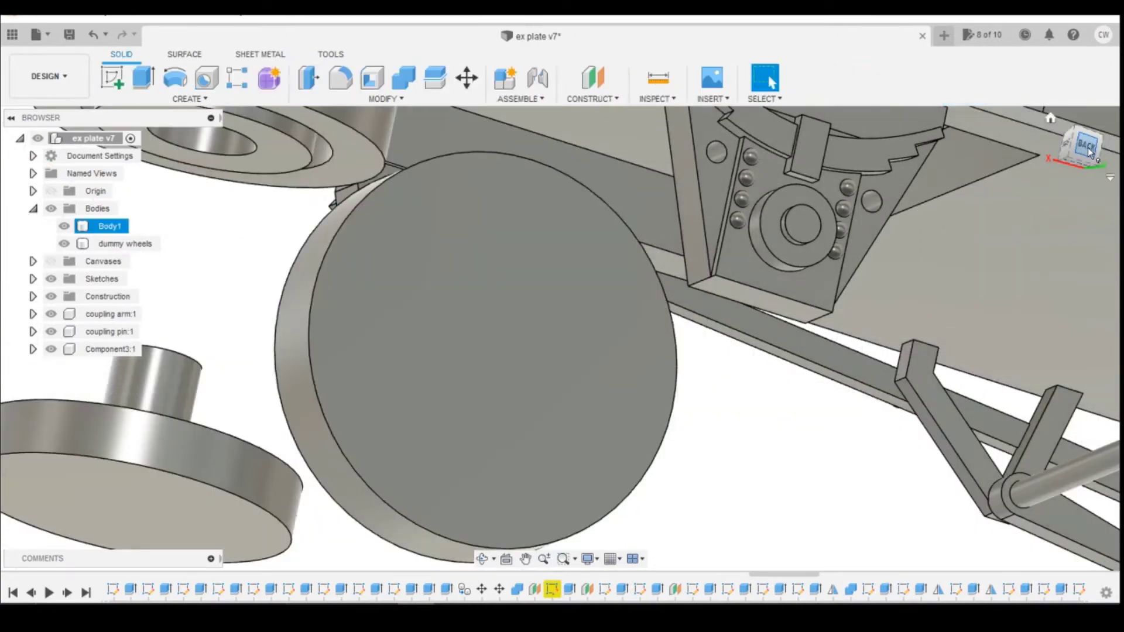
Step: Examine the repositioned dummy wheel against the axle guard, the wheel opening and the whole wagon from several angles
mouse_move(1092, 143)
left_mouse_down()
mouse_move(1085, 180)
mouse_move(1089, 156)
mouse_move(1068, 148)
left_mouse_up()
mouse_move(621, 316)
middle_mouse_down("shift")
mouse_move(577, 246)
mouse_move(539, 234)
mouse_move(550, 225)
middle_mouse_up("shift")
scroll(655, 219, "up", 4)
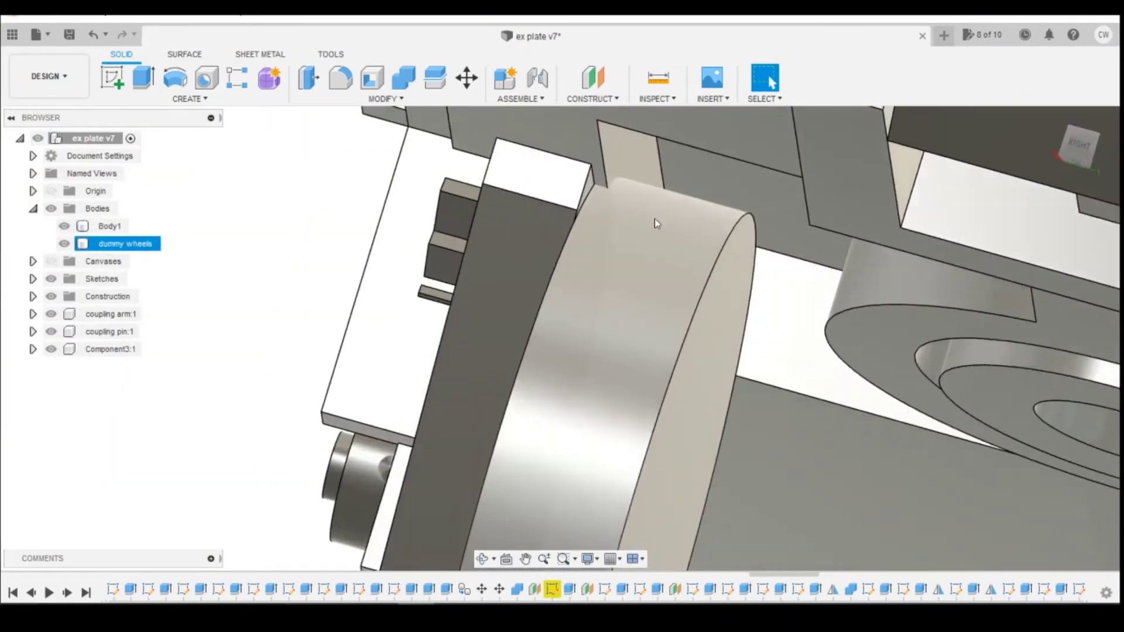
scroll(656, 219, "down", 5)
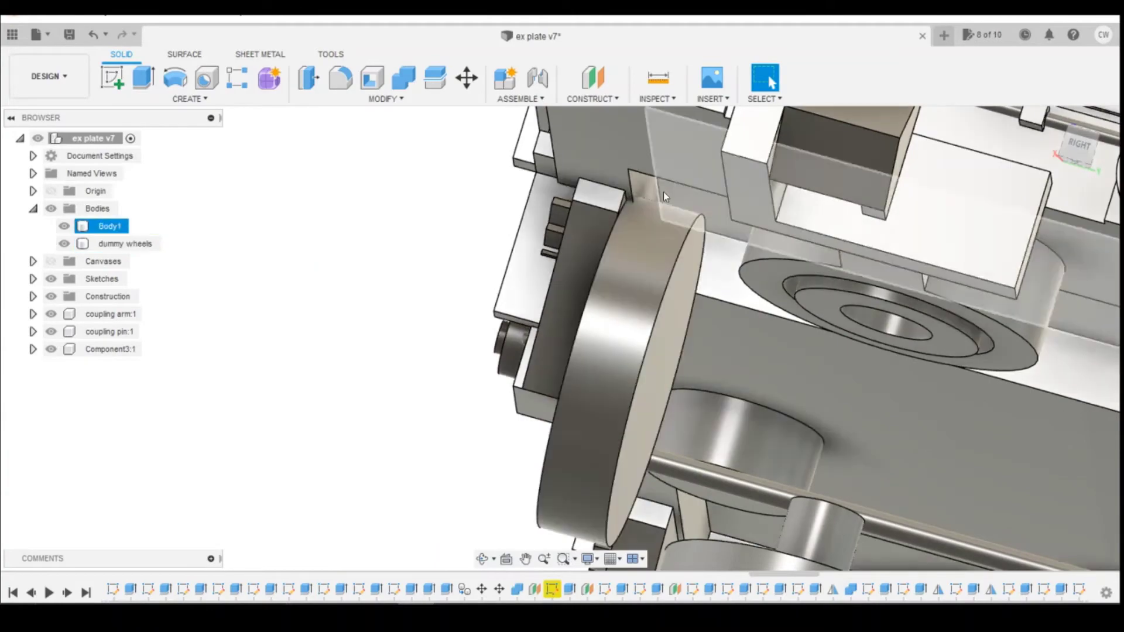
mouse_move(1081, 151)
left_mouse_down()
mouse_move(1054, 150)
mouse_move(1079, 182)
mouse_move(1059, 149)
mouse_move(934, 151)
mouse_move(959, 165)
left_mouse_up()
scroll(982, 329, "down", 8)
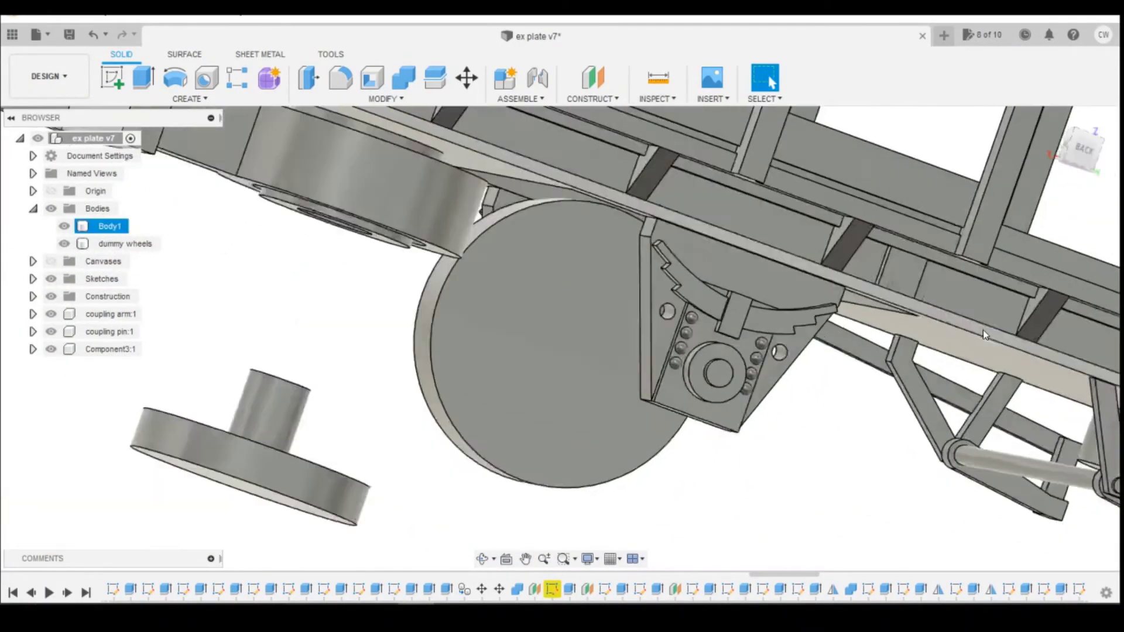
left_click(665, 360)
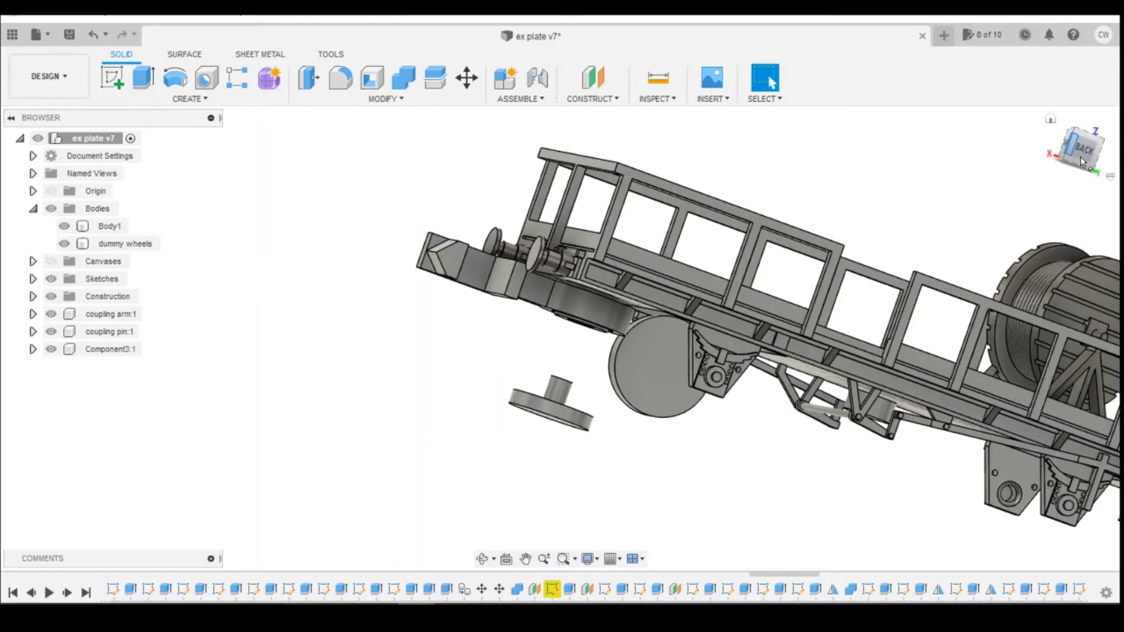
left_click_drag(1092, 157, 1039, 177)
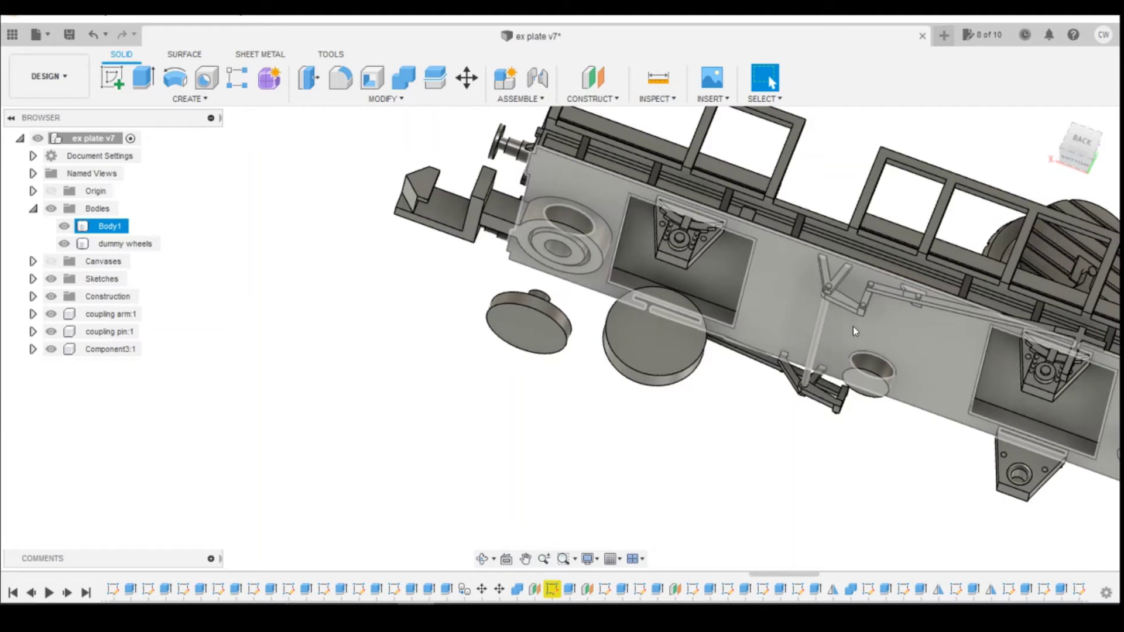
left_click_drag(1090, 147, 1091, 153)
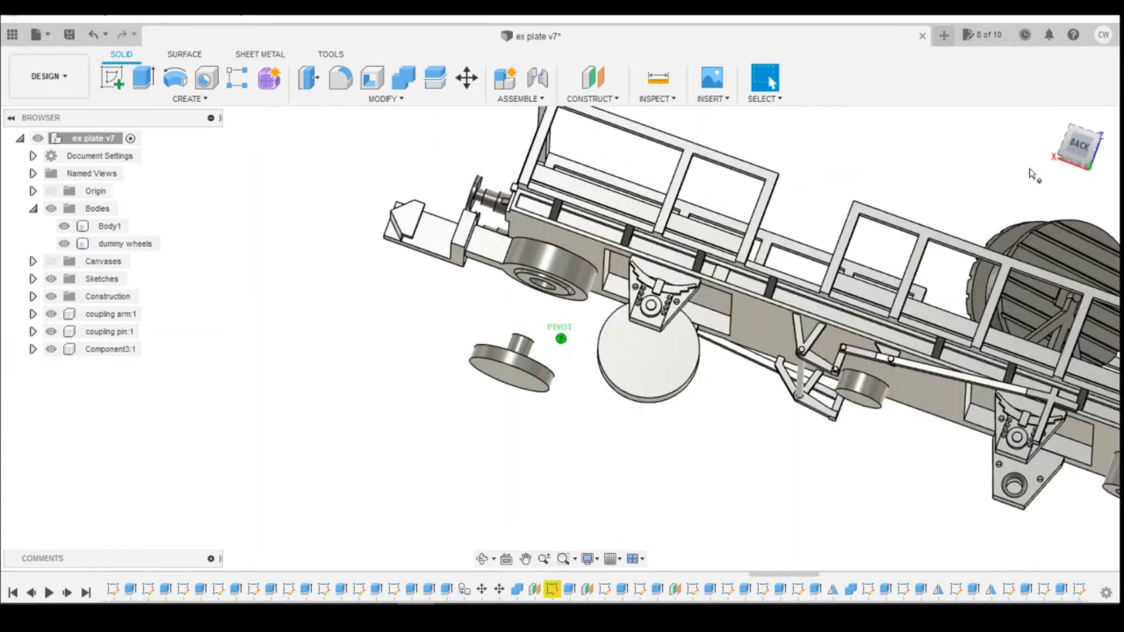
scroll(820, 524, "down", 5)
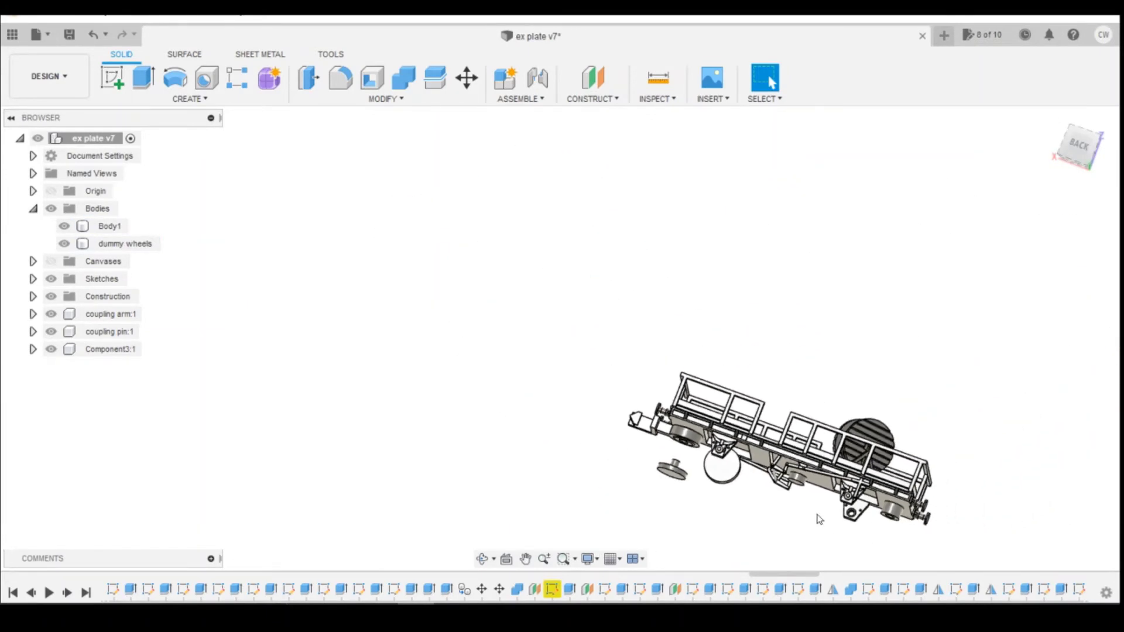
mouse_move(1074, 134)
left_mouse_down()
mouse_move(1065, 124)
mouse_move(1040, 153)
mouse_move(1033, 143)
left_mouse_up()
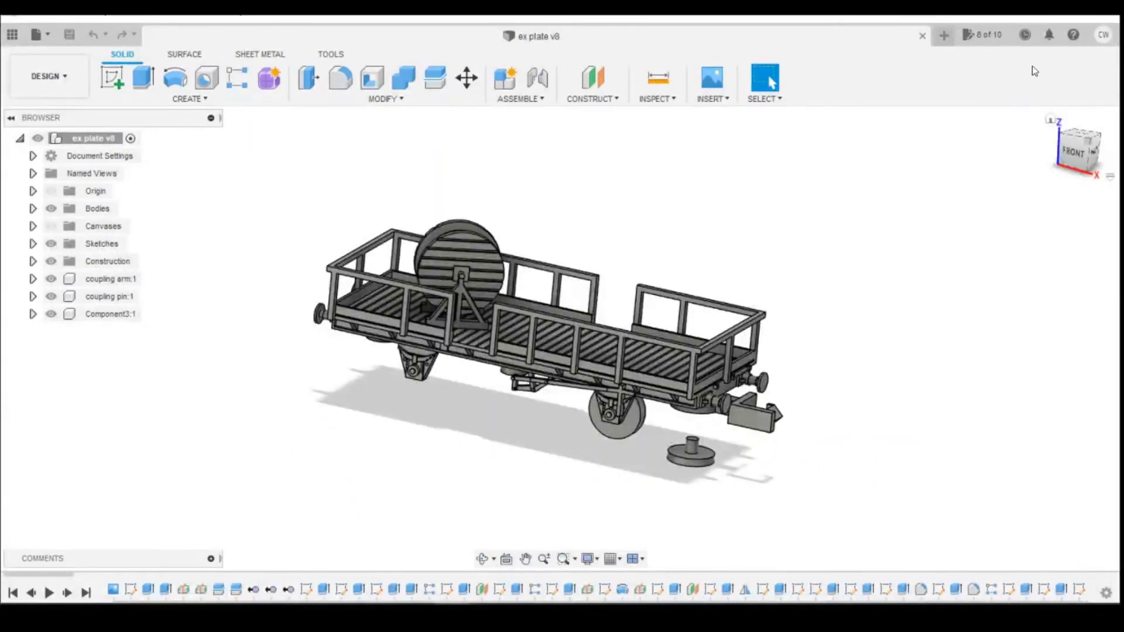
Step: View the wagon from directly below and hide the coupling pin component
left_click(1097, 142)
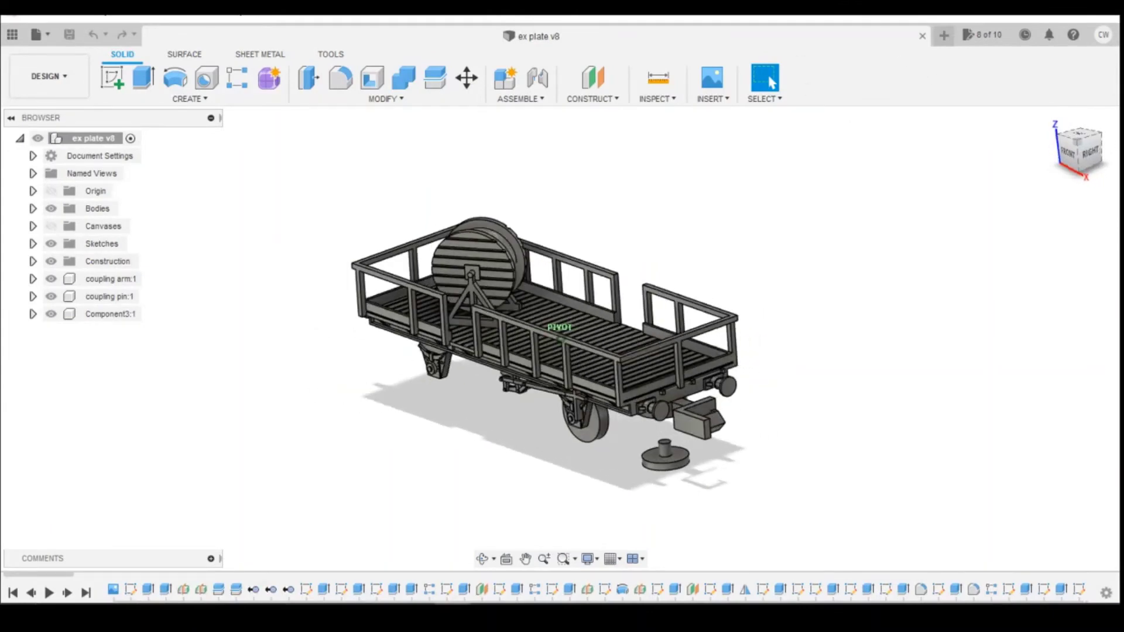
middle_click_drag(679, 407, 681, 205, "shift")
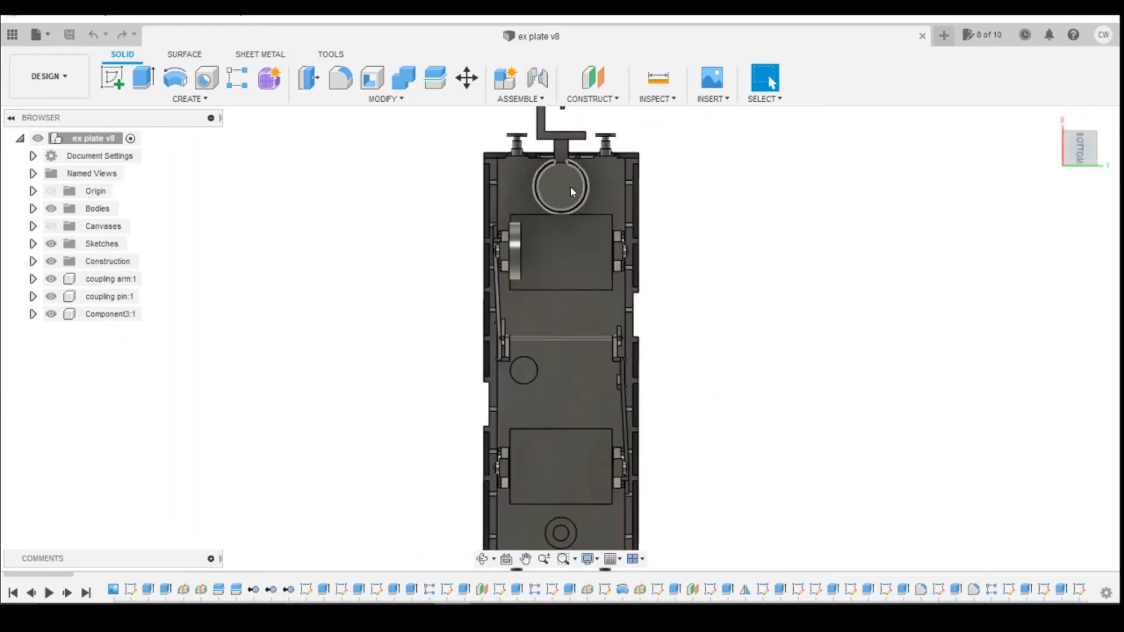
left_click(51, 296)
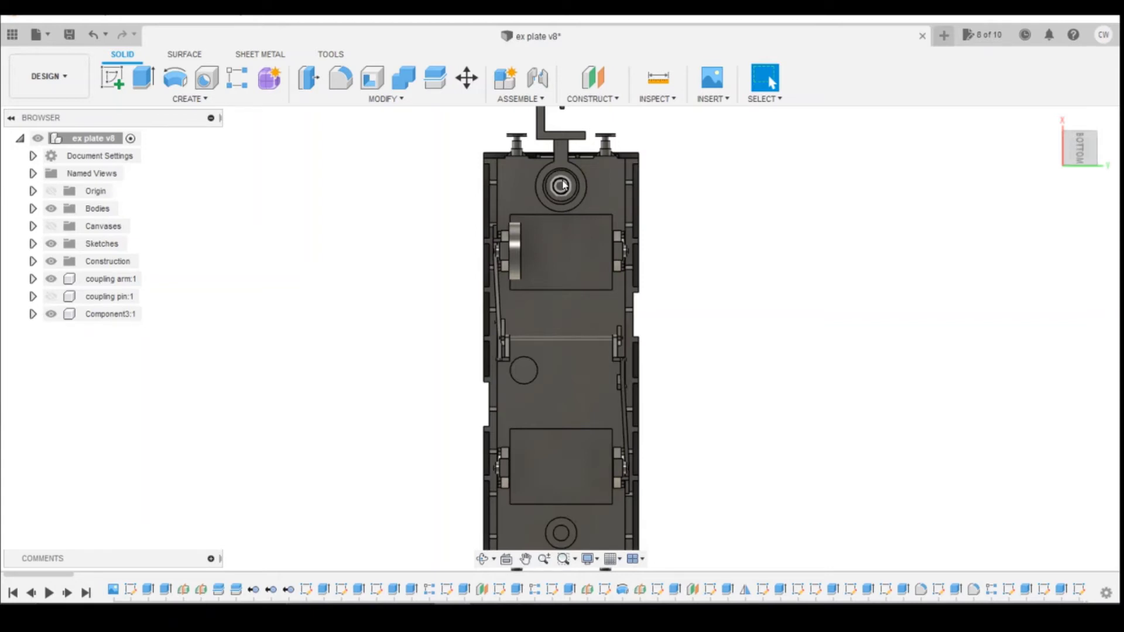
scroll(586, 184, "up", 3)
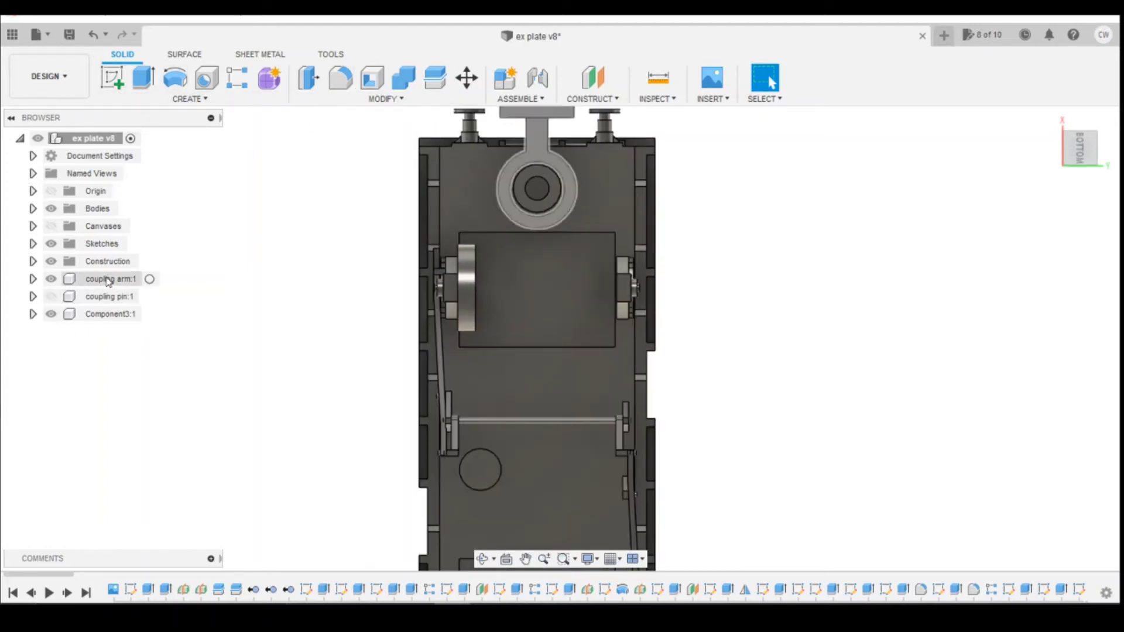
Step: Activate the coupling arm and sketch on its underside a tab about 1.1 mm wide and 1.4 mm high on the ring's outer edge
left_click(150, 279)
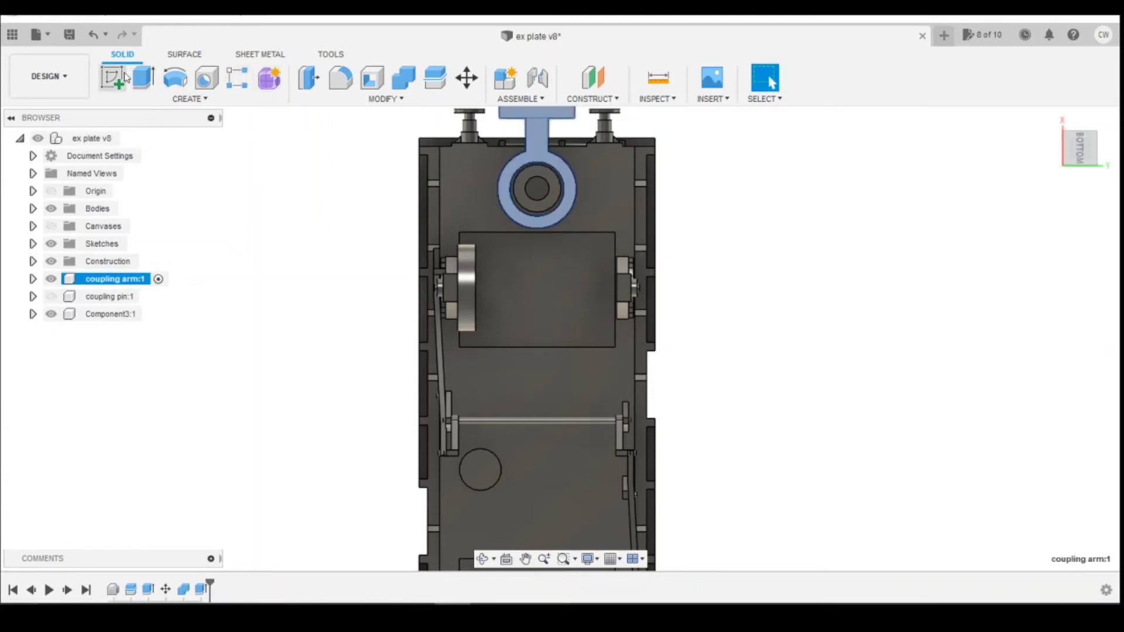
left_click(577, 190)
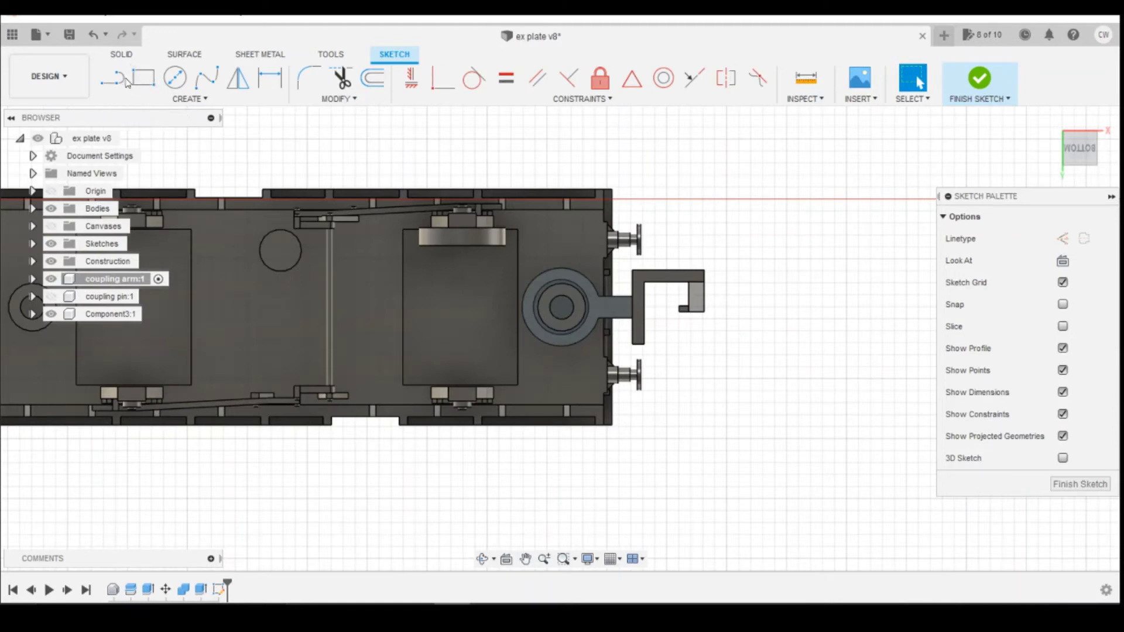
left_click(124, 83)
left_click(562, 265)
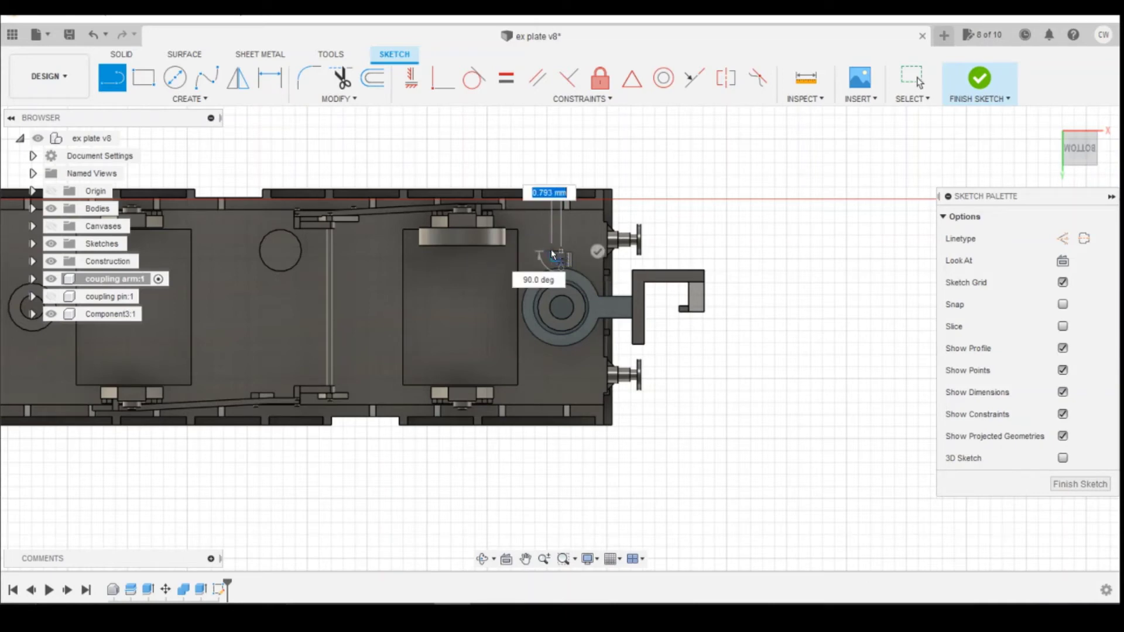
left_click(550, 252)
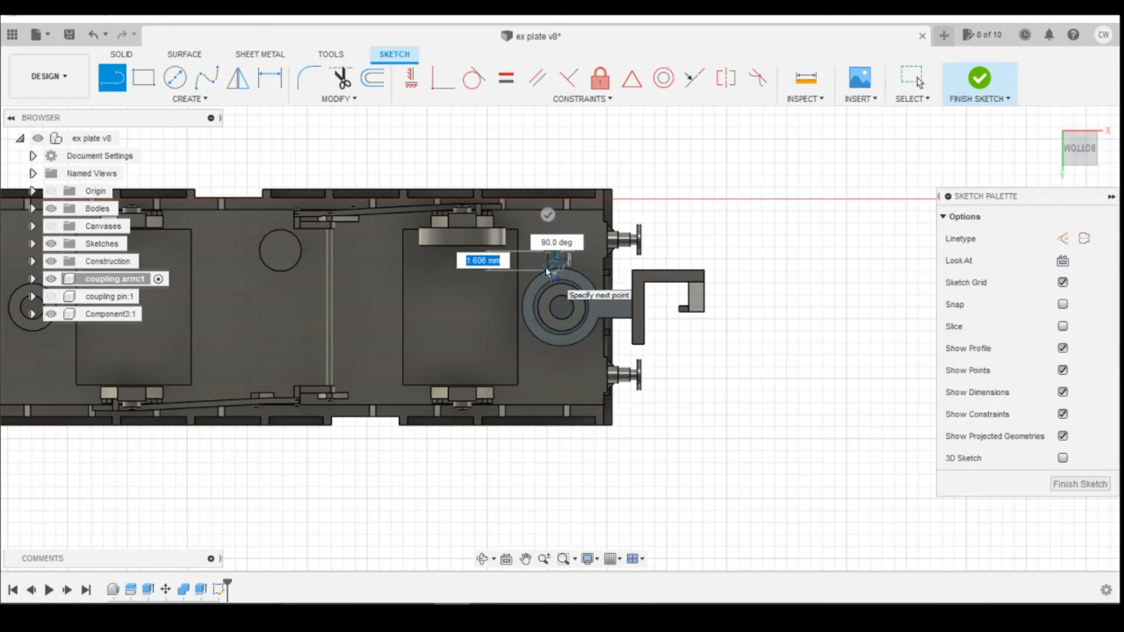
double_click(546, 269)
Step: Dimension the tab on the coupling arm's ring to 1.4 mm high and 1.2 mm wide
scroll(551, 274, "up", 4)
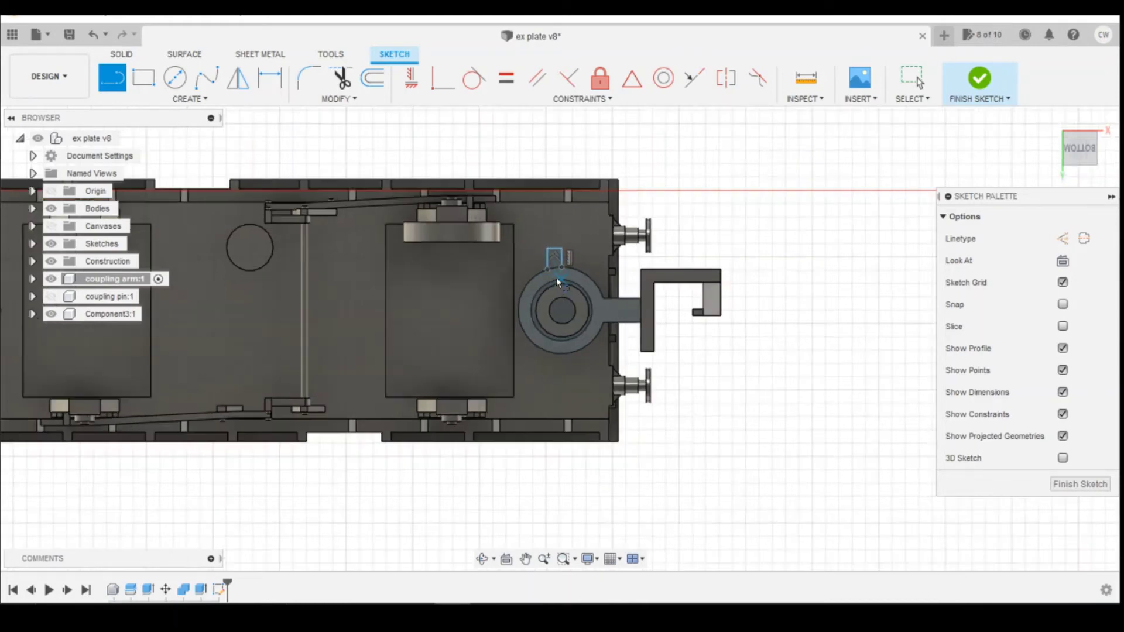
scroll(559, 274, "up", 3)
scroll(560, 273, "down", 3)
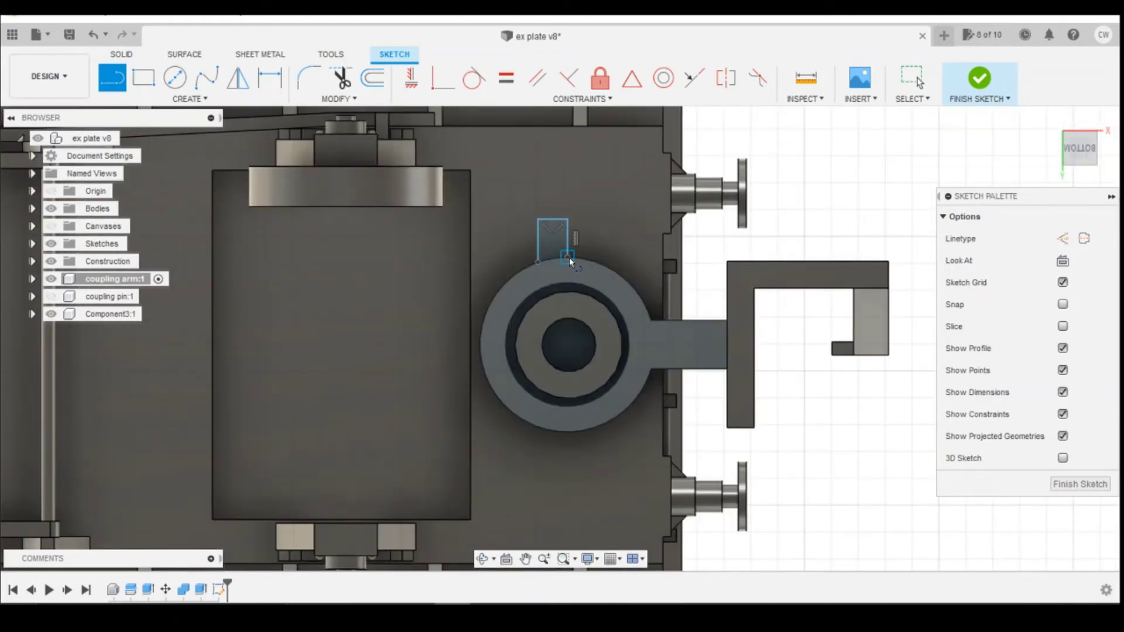
key("d")
left_click(568, 241)
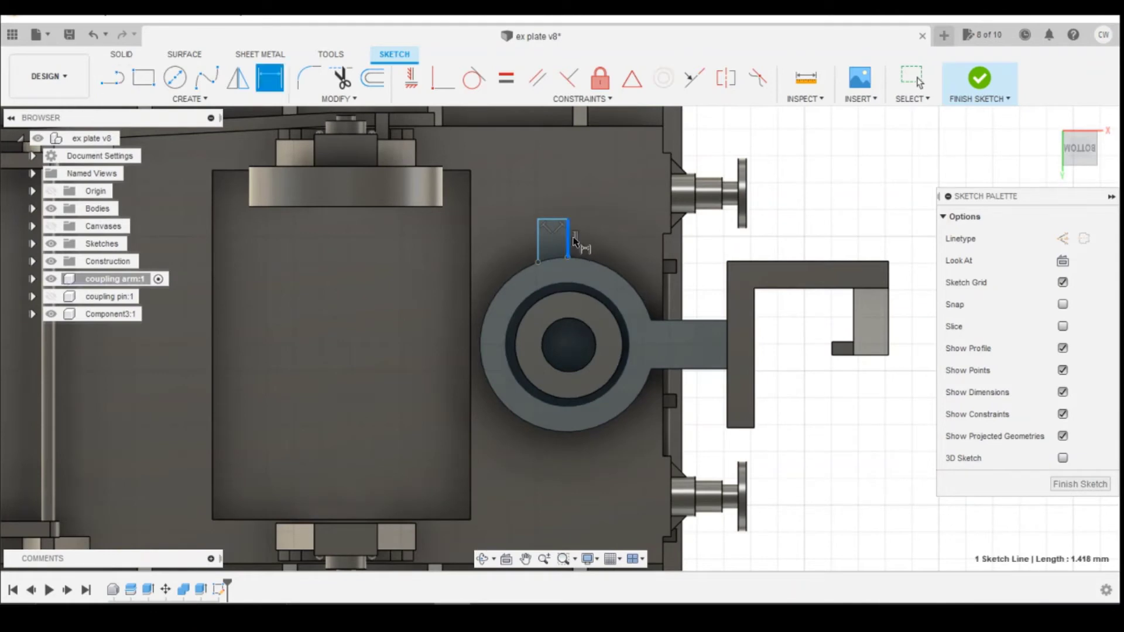
left_click(604, 243)
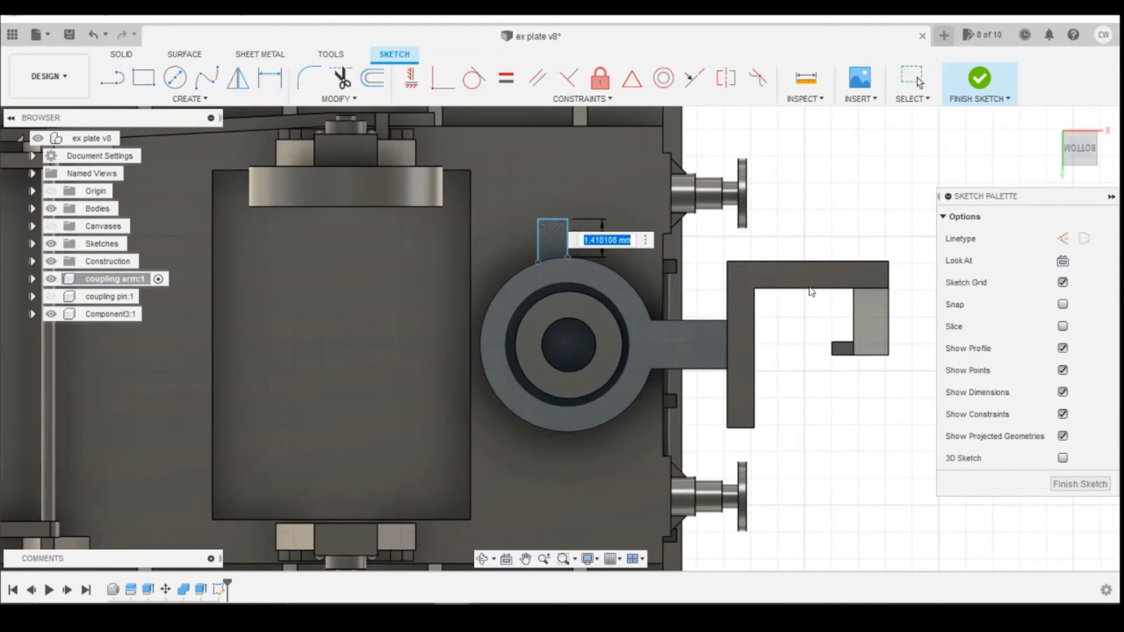
key("Return")
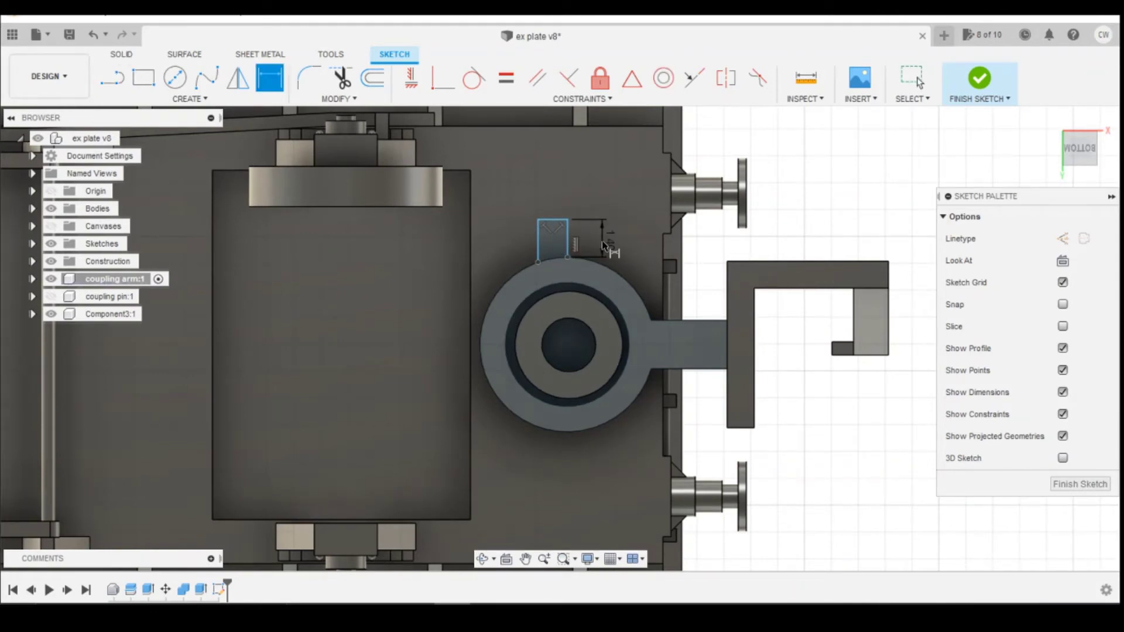
left_click(553, 224)
left_click(561, 202)
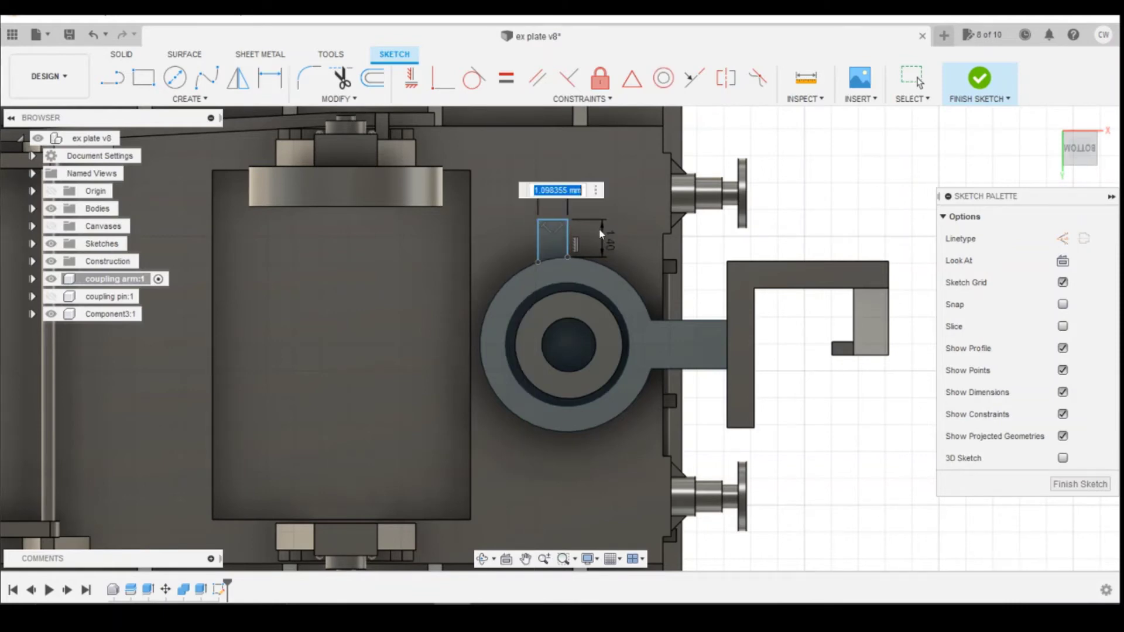
type("1.1")
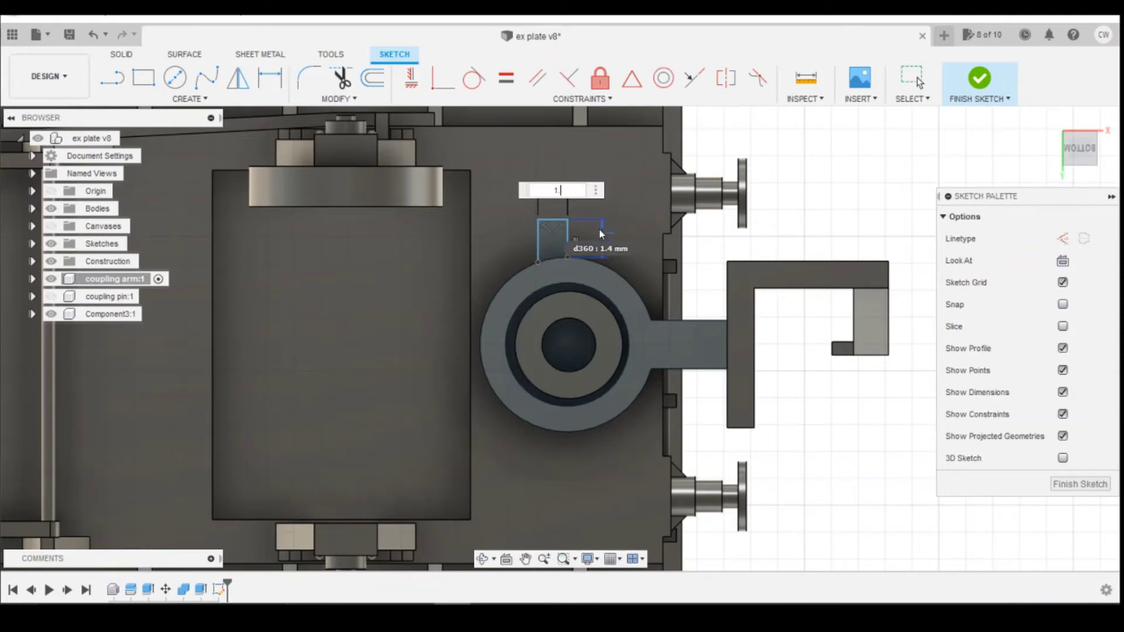
key("Return")
Step: Set the horizontal distance from the tab's nearer base corner to the junction of ring and arm to 3.2 mm
key("d")
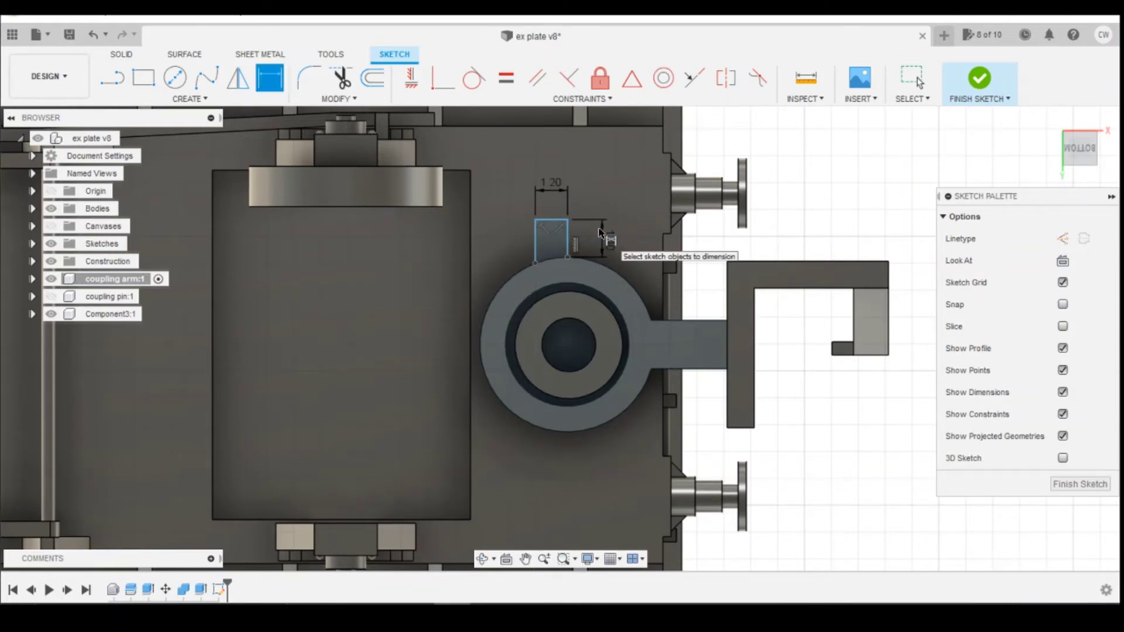
left_click(566, 258)
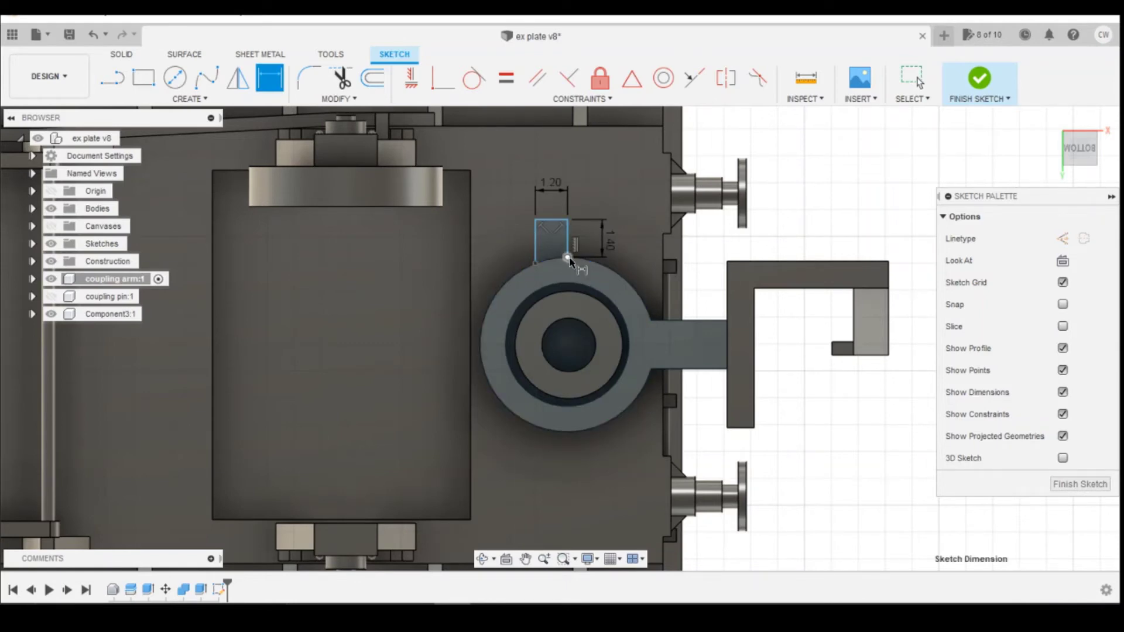
left_click(651, 320)
left_click(641, 211)
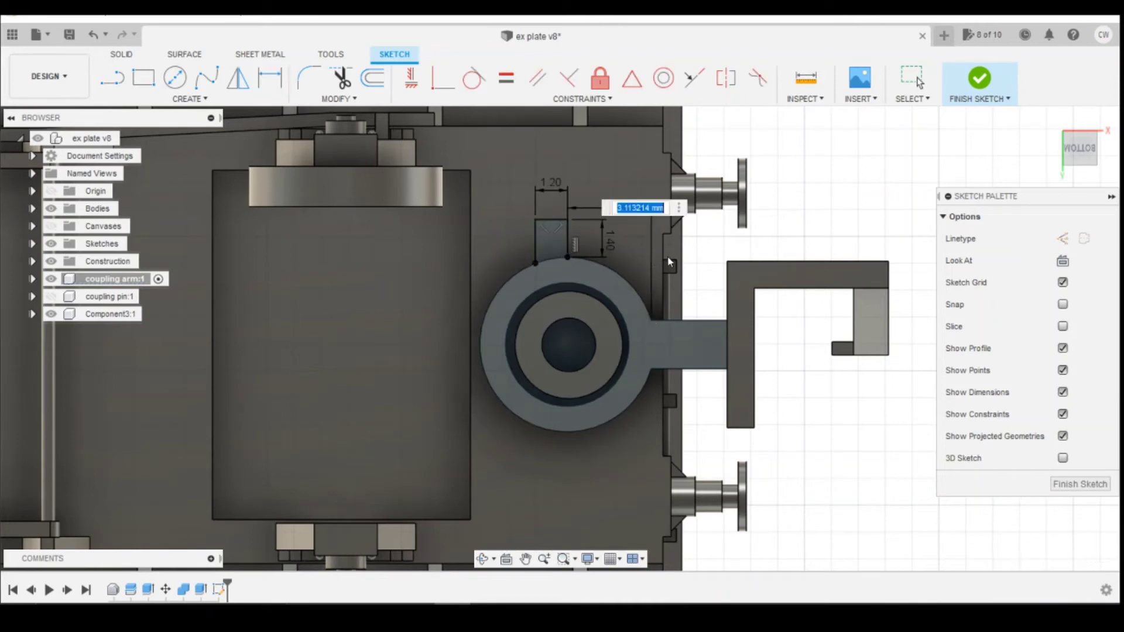
type("2")
key("Return")
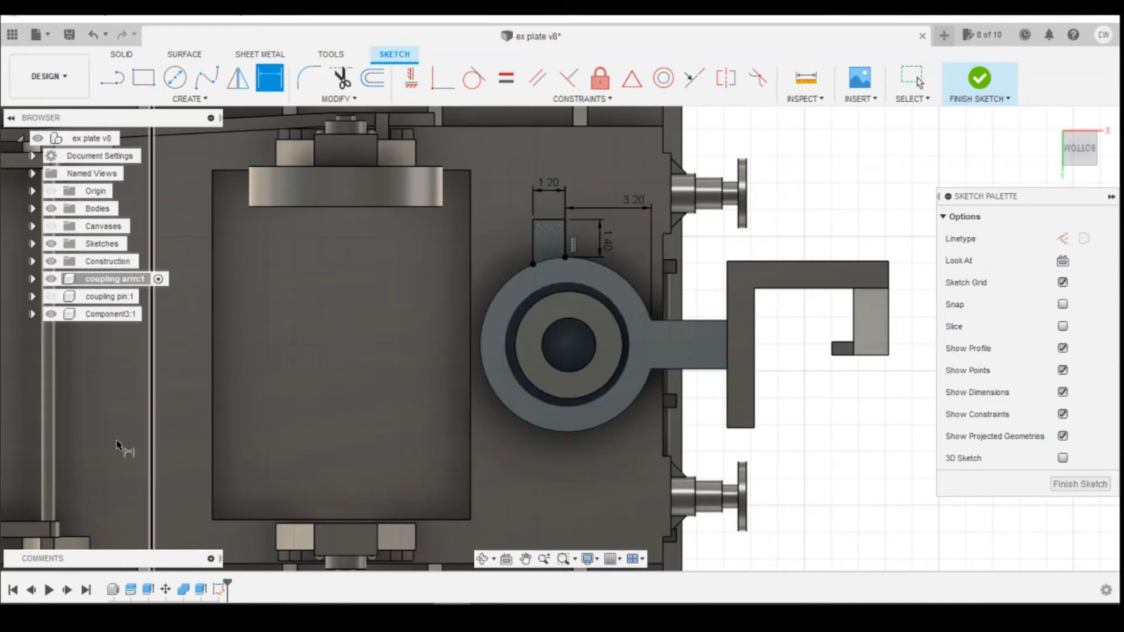
Step: Hide the wagon's Body1 so the coupling arm and its tab sketch are unobstructed
left_click(33, 209)
left_click(65, 226)
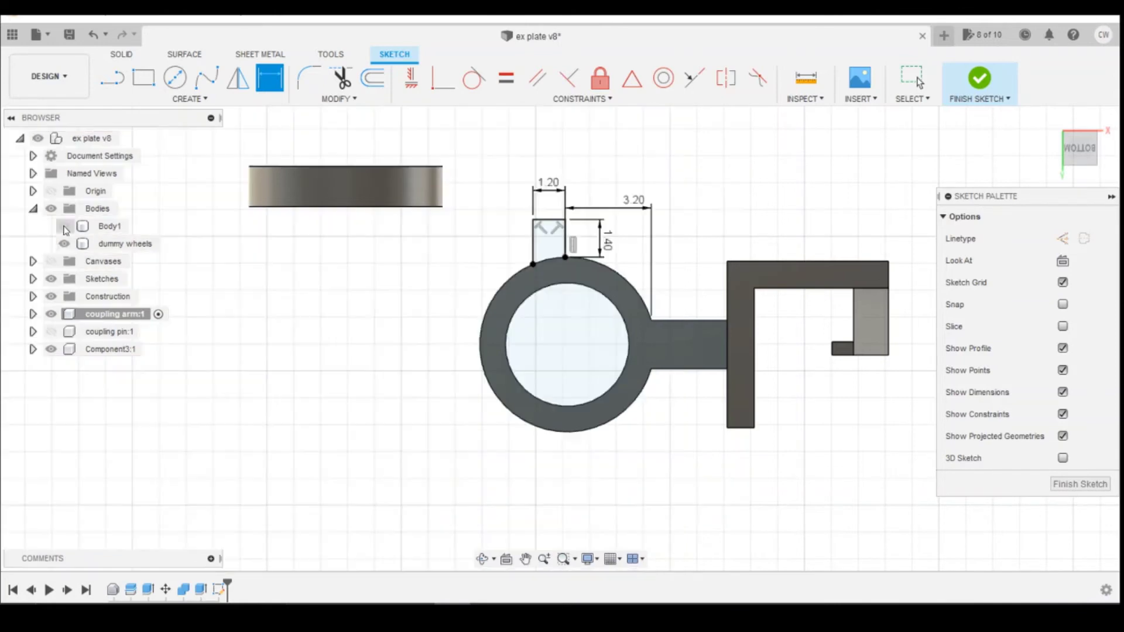
key("Escape")
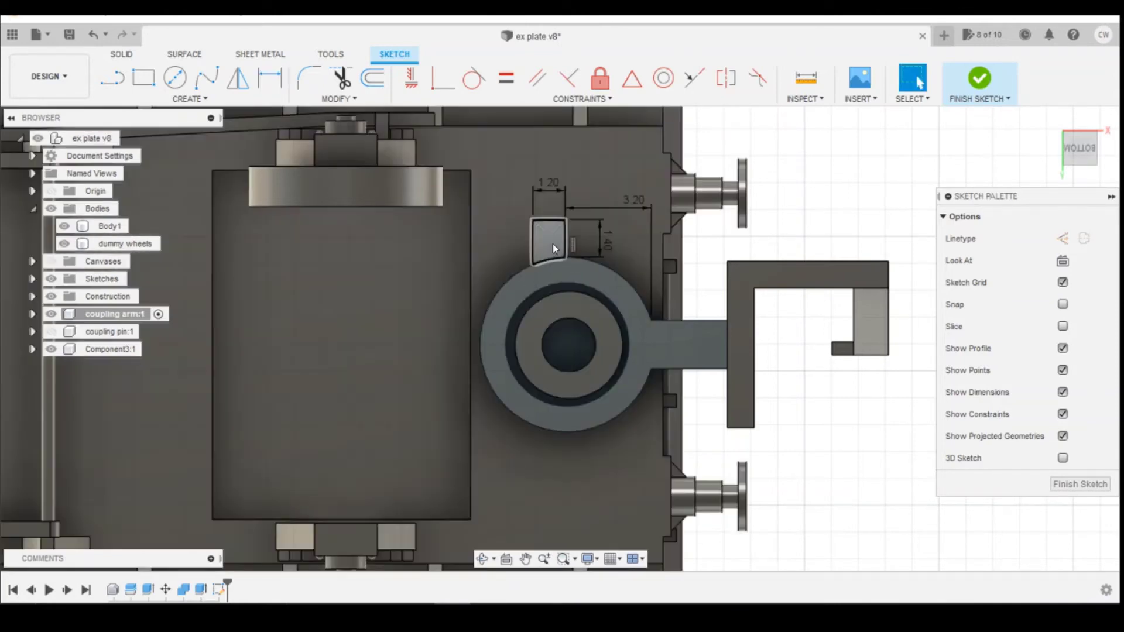
left_click(64, 226)
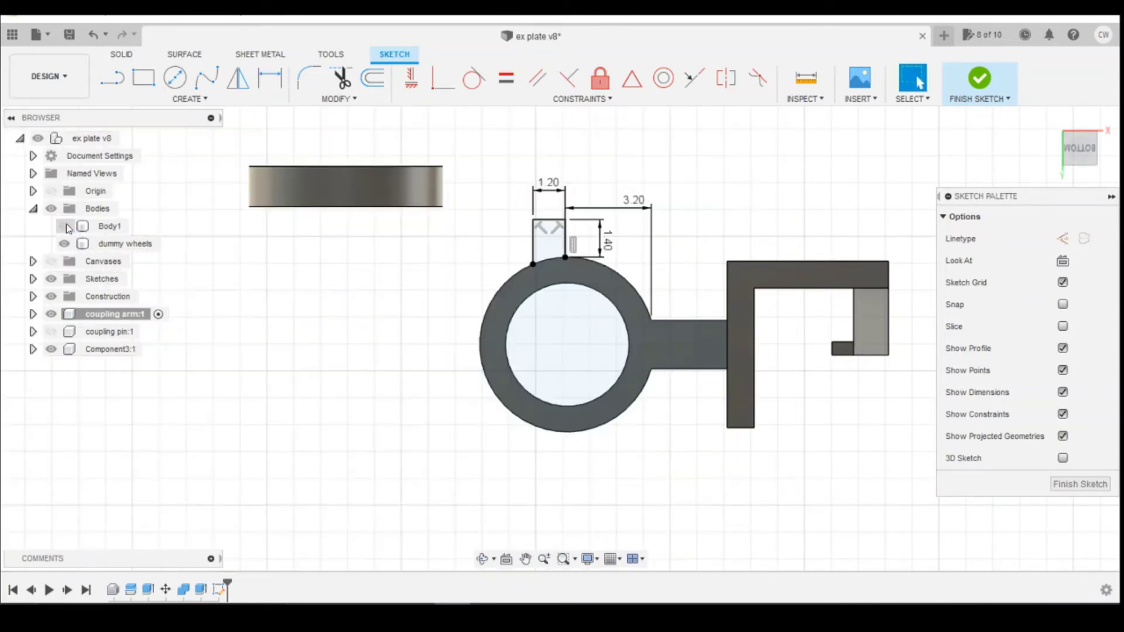
Step: Extrude the tab profile on the coupling arm's ring by -2 mm as a join
left_click(546, 249)
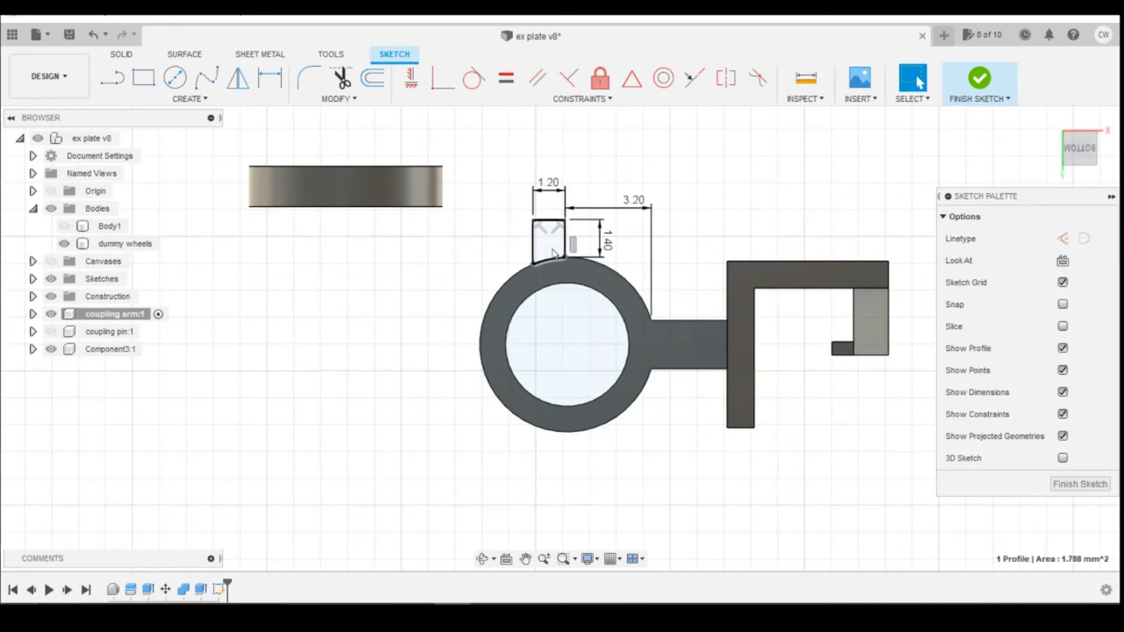
right_click(545, 252)
left_click(527, 315)
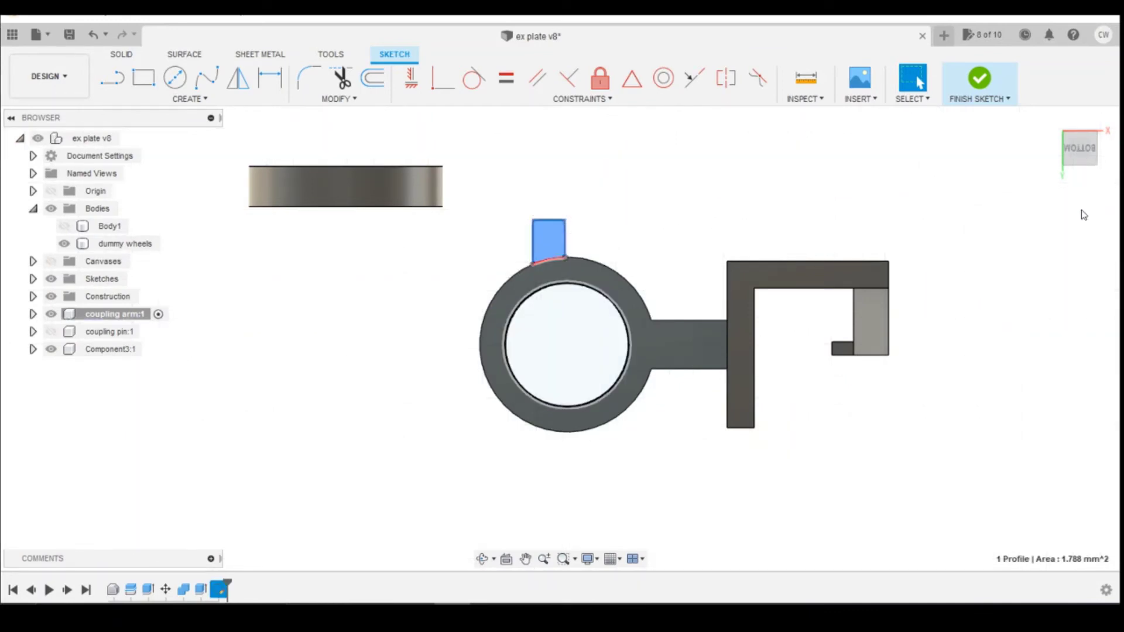
left_click(1076, 137)
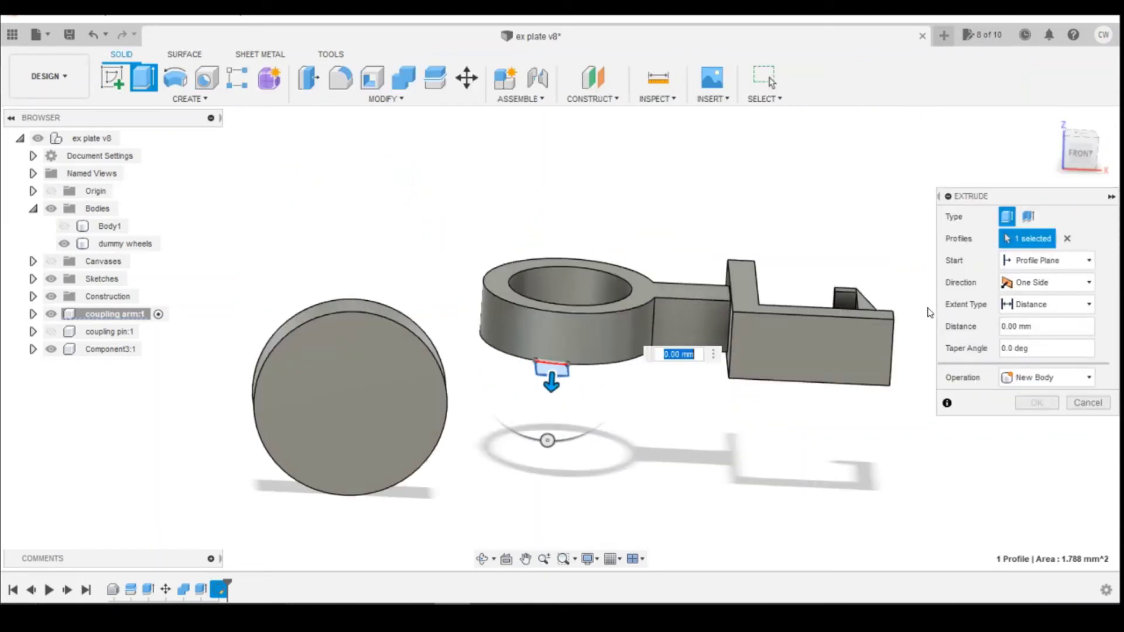
left_click_drag(551, 382, 569, 311)
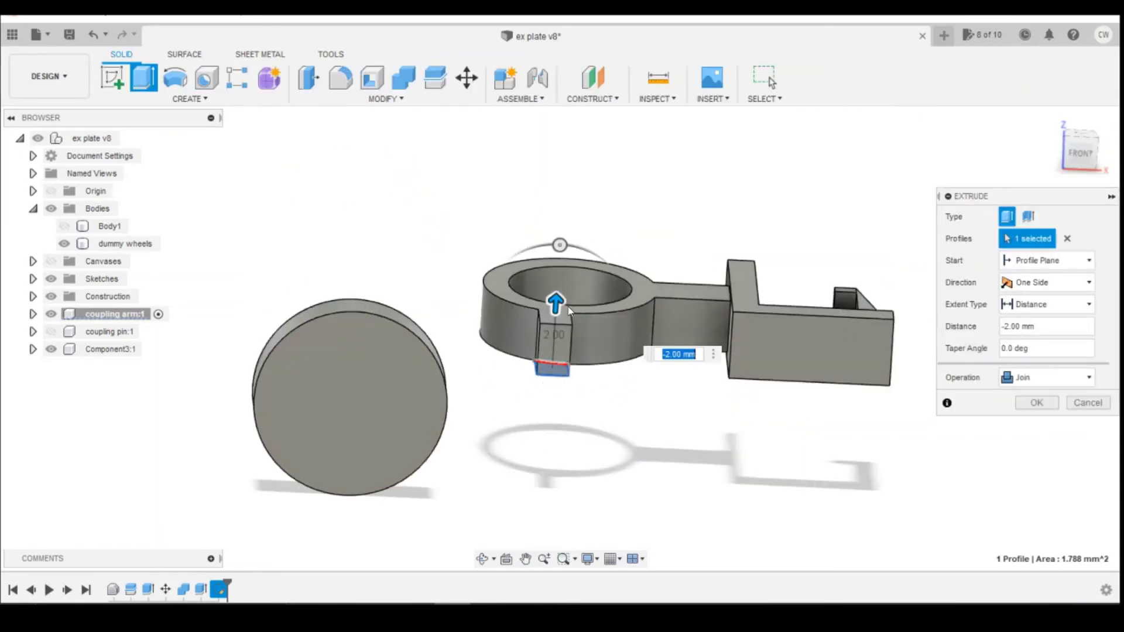
left_click(1036, 403)
Step: Set up a feature mirror with the tab's extrusion on the coupling arm's ring as its object
left_click(1082, 158)
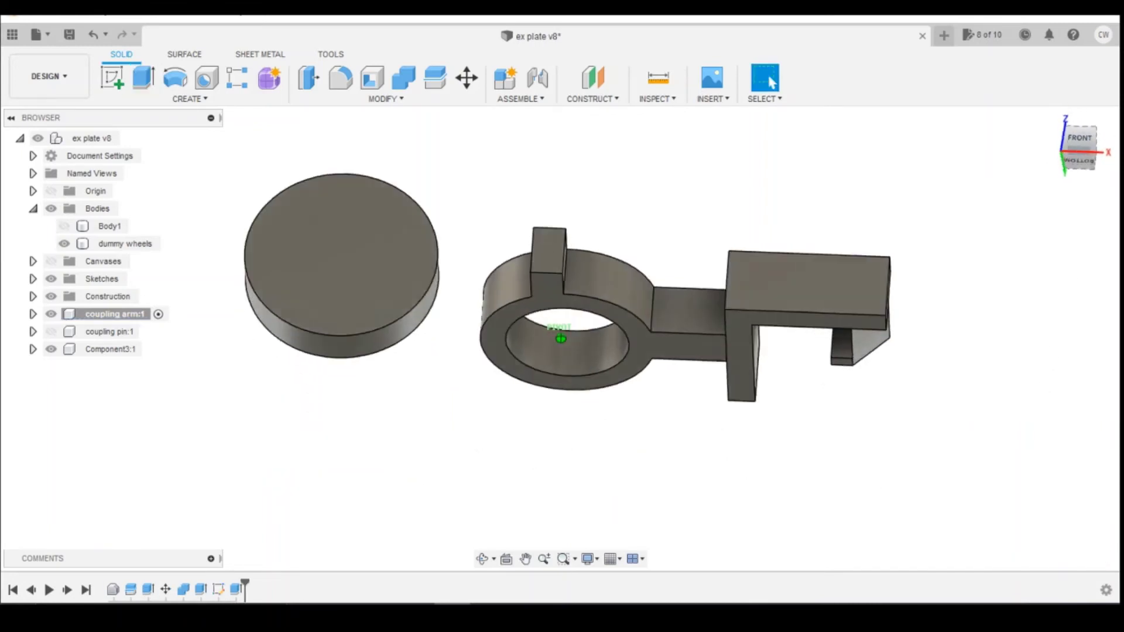
left_click(187, 98)
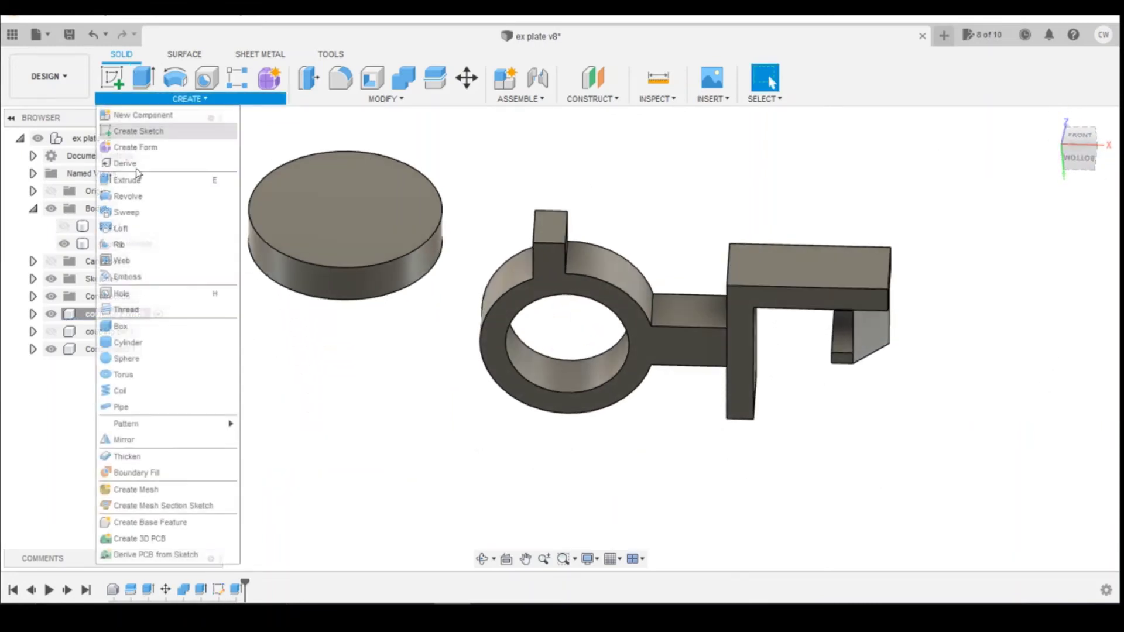
left_click(146, 438)
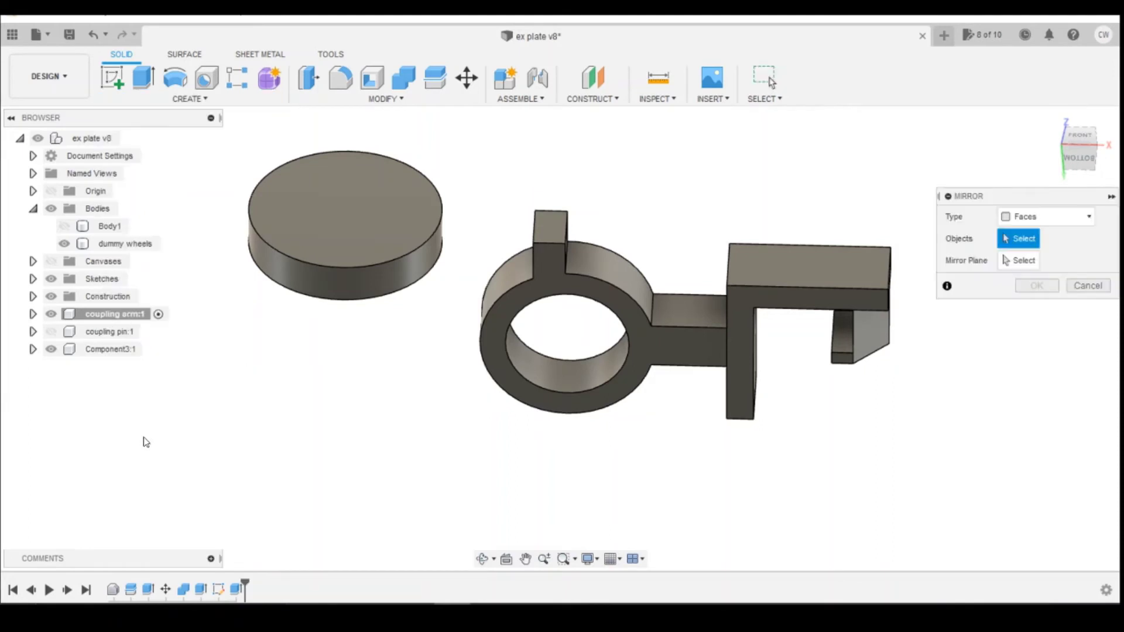
left_click(1067, 218)
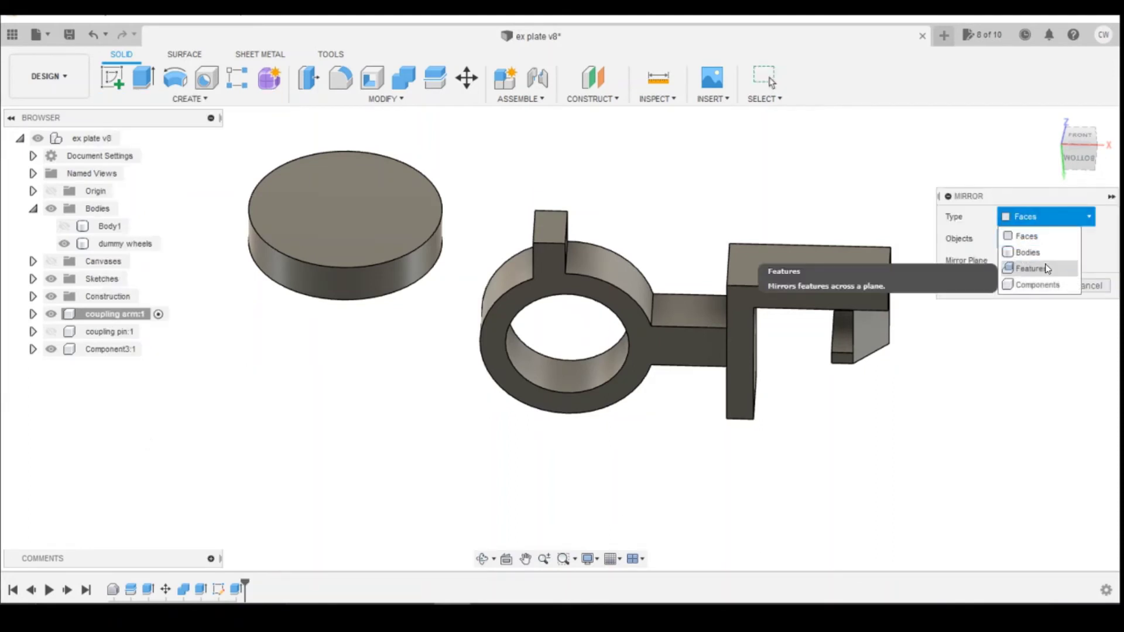
left_click(1026, 264)
left_click(237, 591)
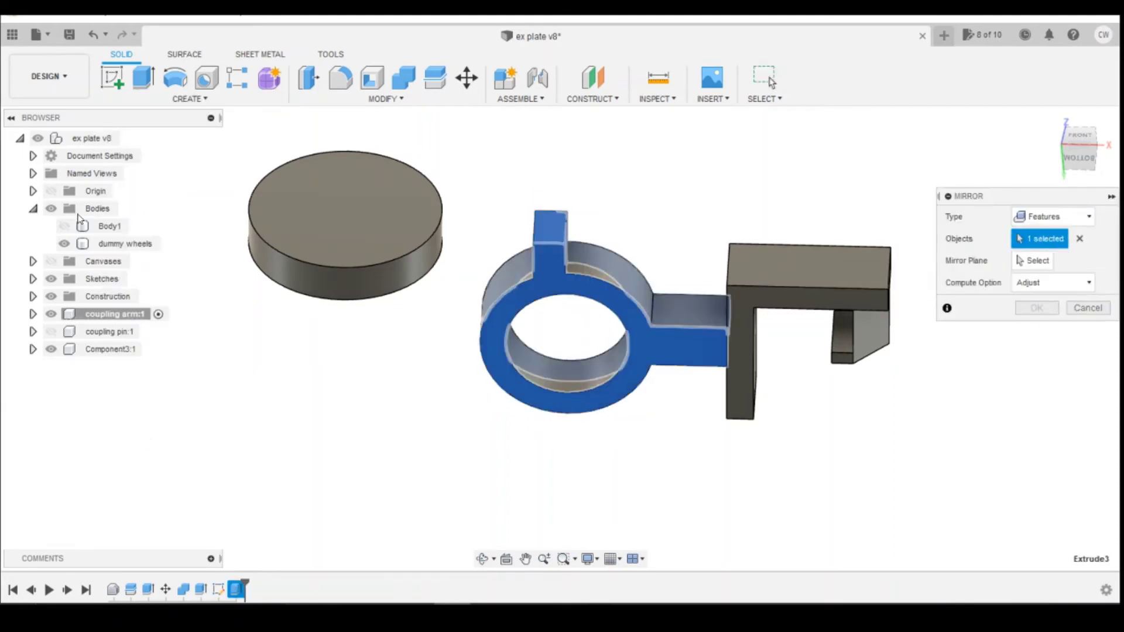
Step: Examine the construction planes one by one for a mirror plane through the middle of the coupling arm
left_click(32, 298)
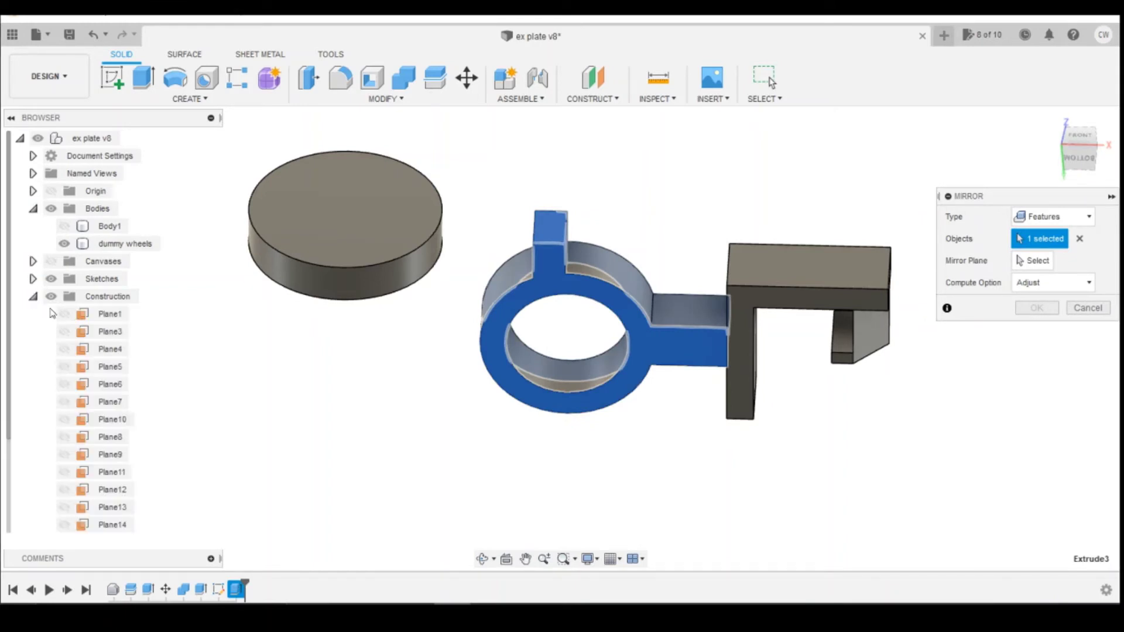
scroll(495, 355, "down", 2)
scroll(451, 351, "down", 2)
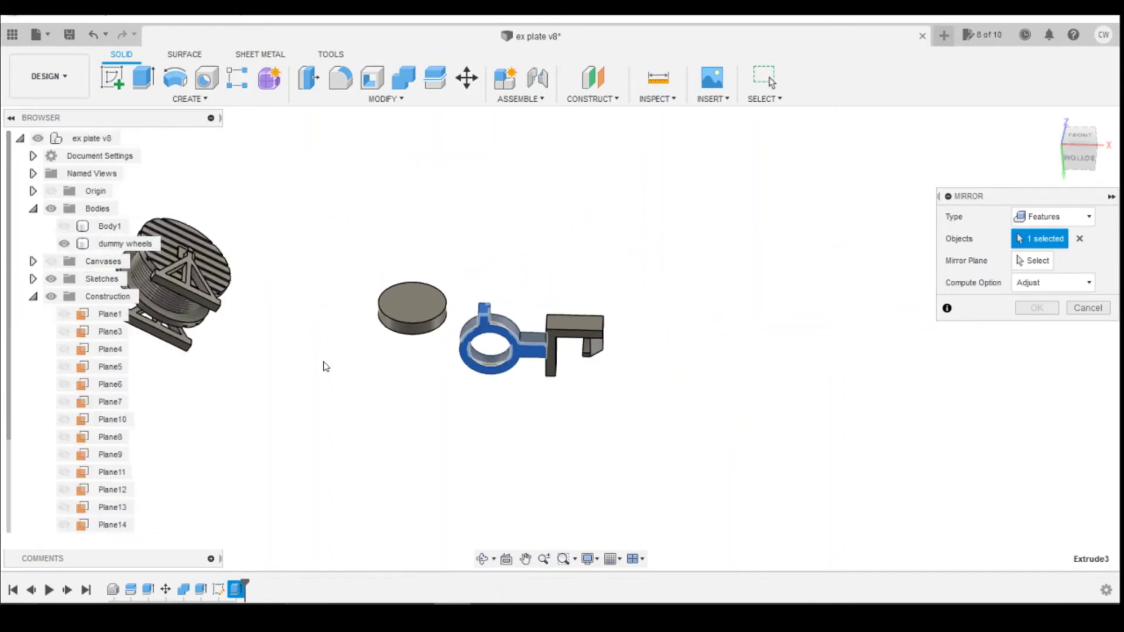
left_click(65, 314)
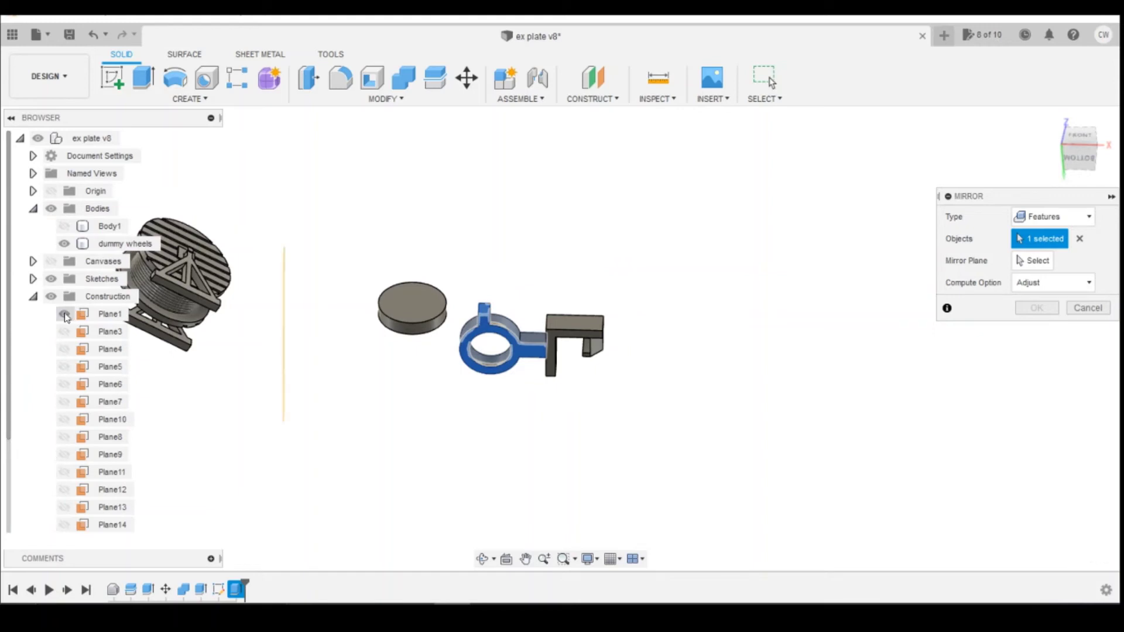
left_click(64, 332)
left_click(64, 332)
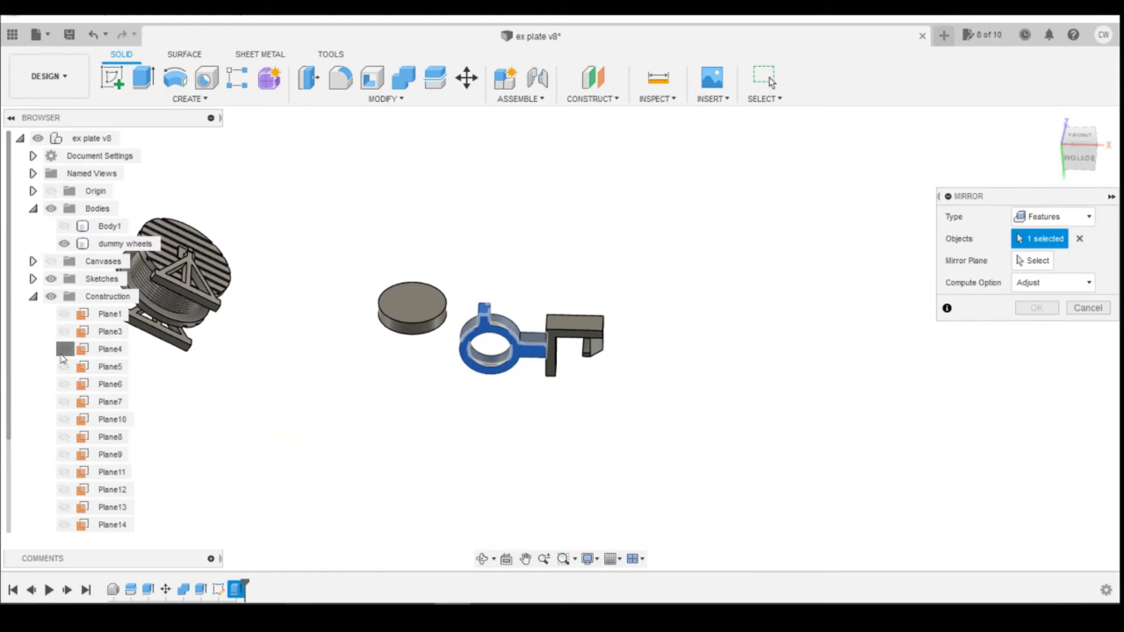
left_click(64, 349)
left_click(64, 350)
left_click(64, 367)
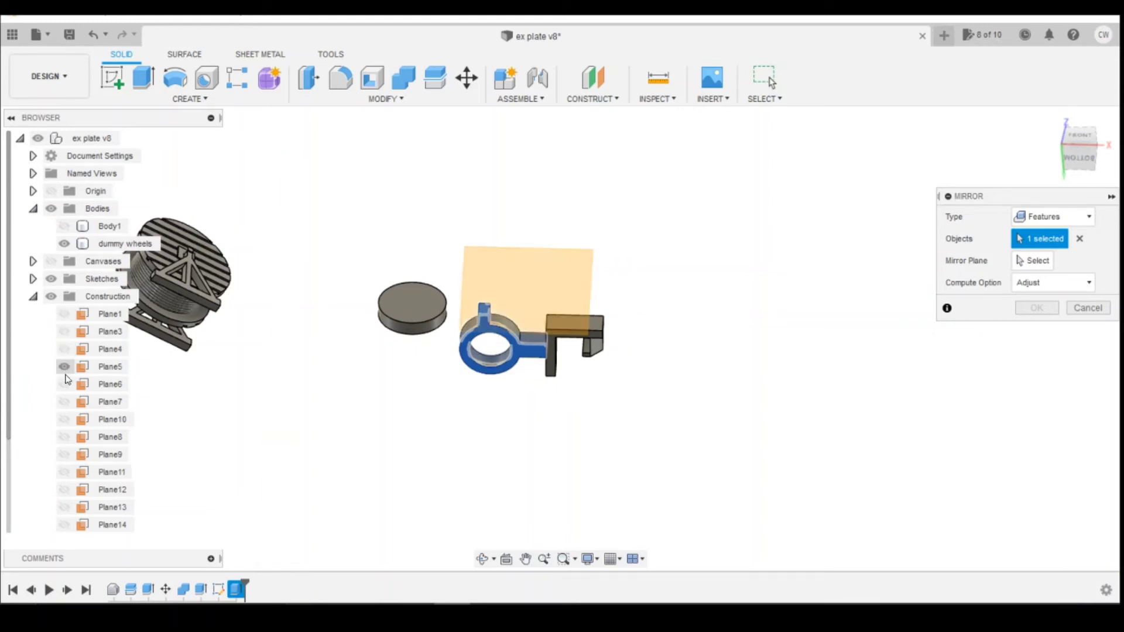
left_click(1081, 133)
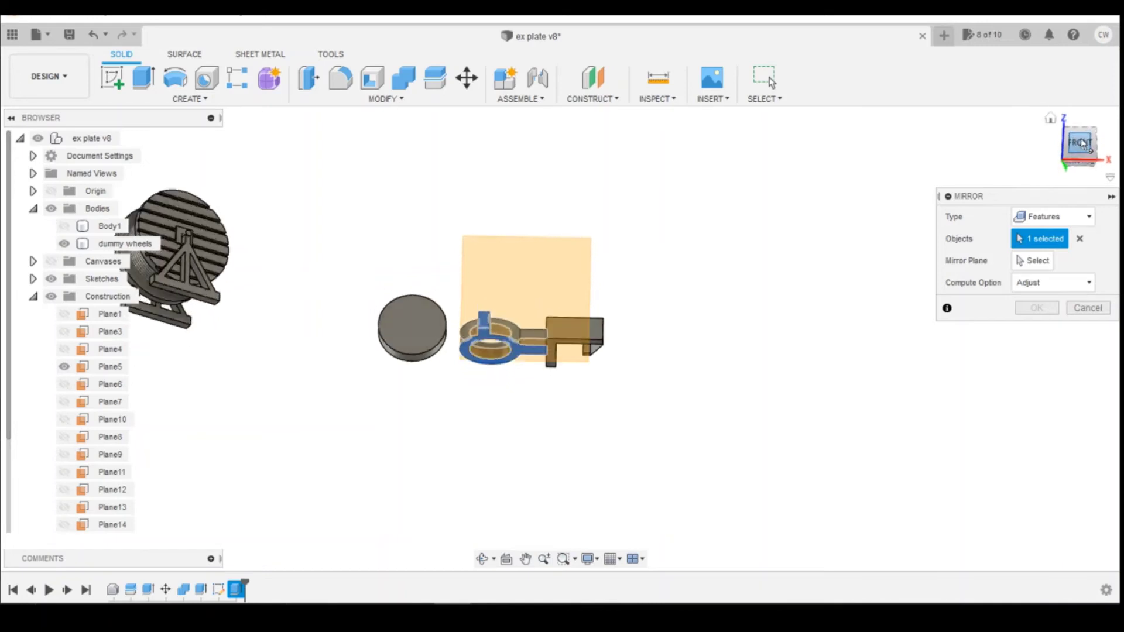
left_click(1081, 134)
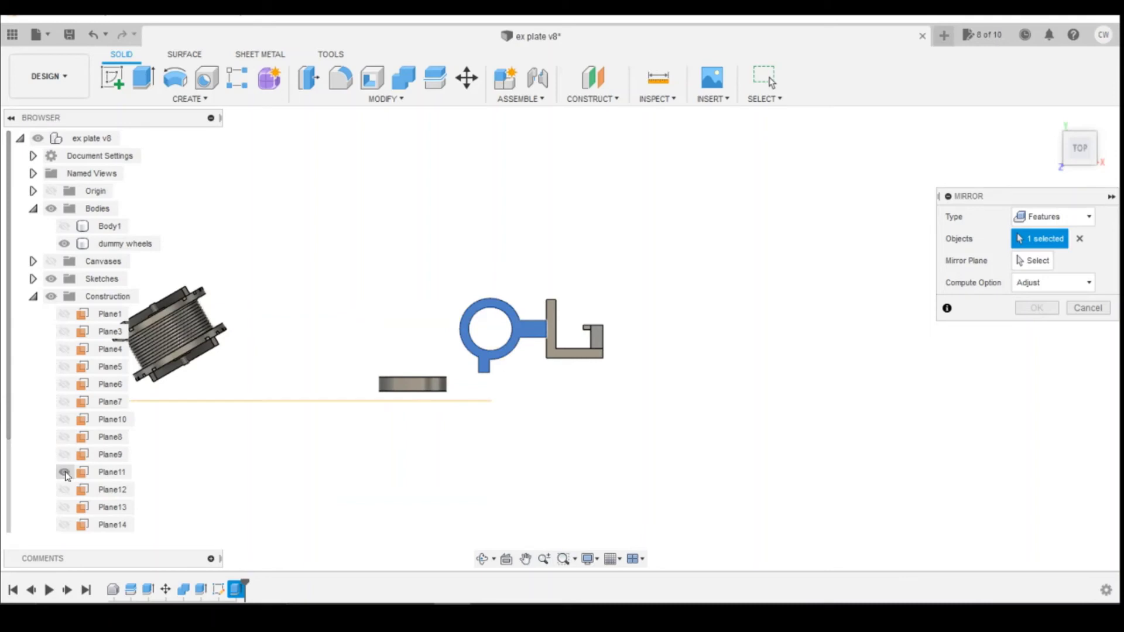
left_click(68, 495)
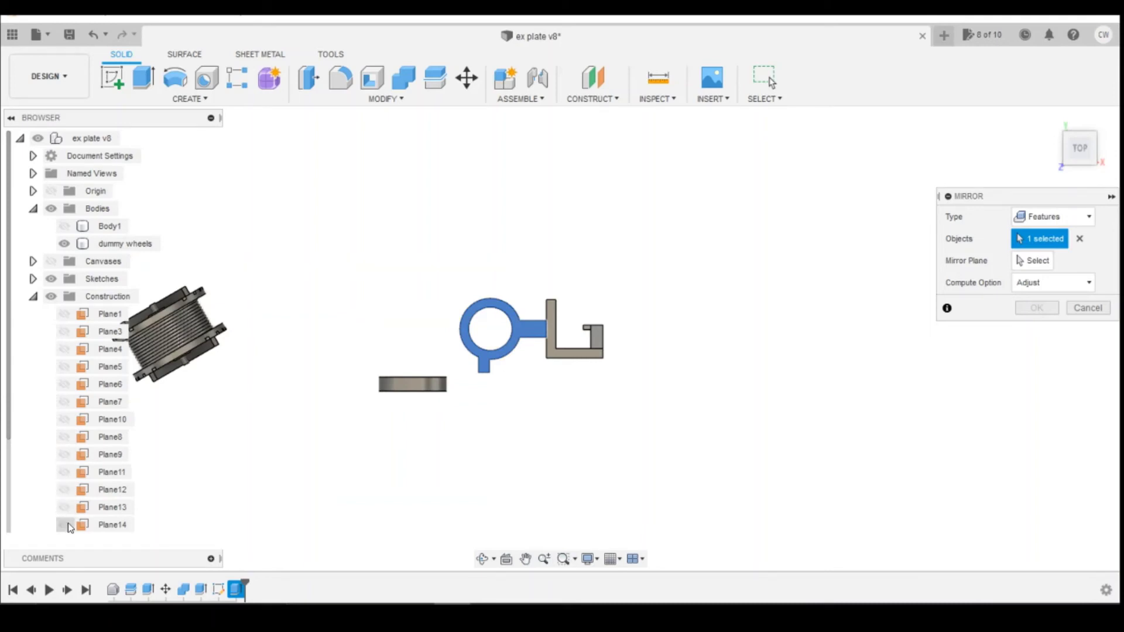
scroll(69, 518, "down", 3)
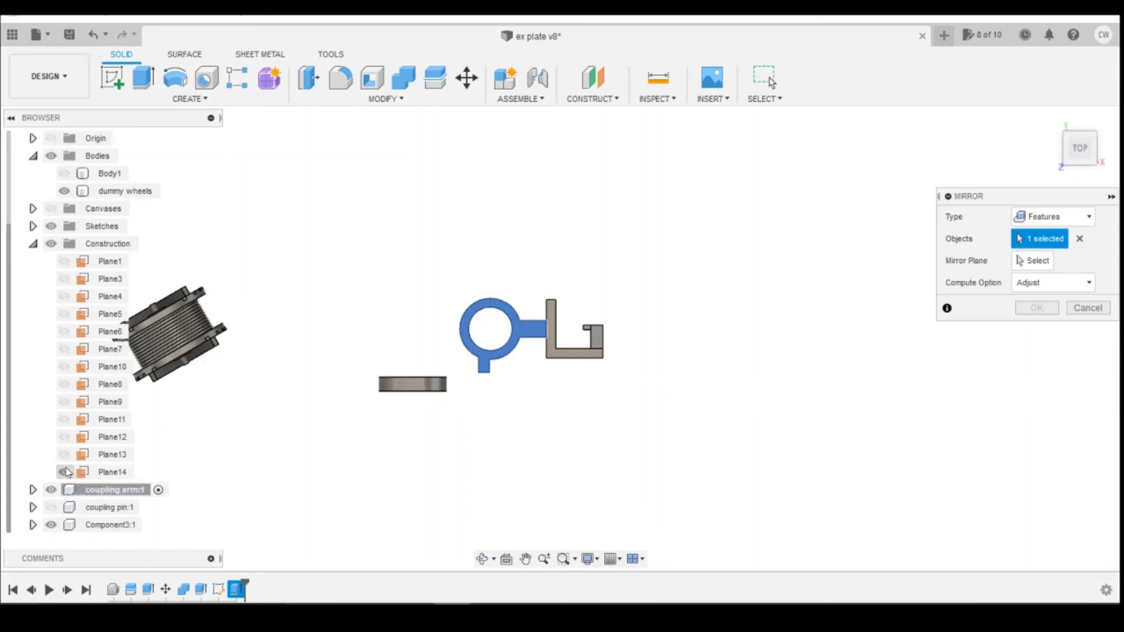
Step: Try to mirror the tab's extrusion to the opposite side of the ring across Plane3
left_click(64, 279)
left_click(1032, 261)
left_click(107, 282)
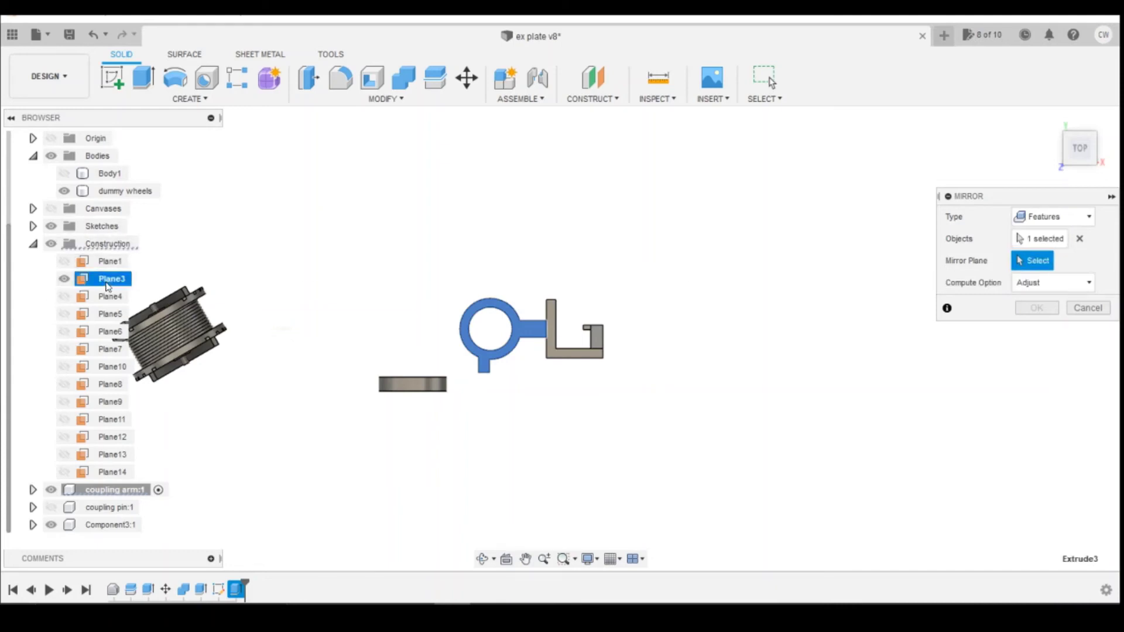
left_click(1035, 308)
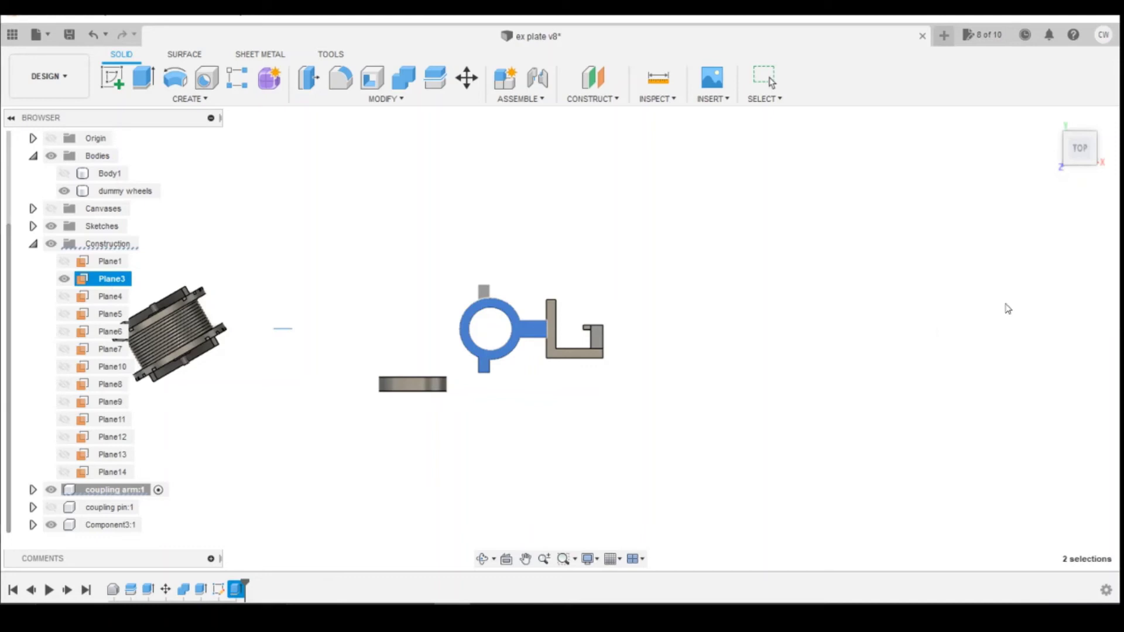
Step: Check the coupling arm's list of bodies for the mirrored tab
left_click(33, 244)
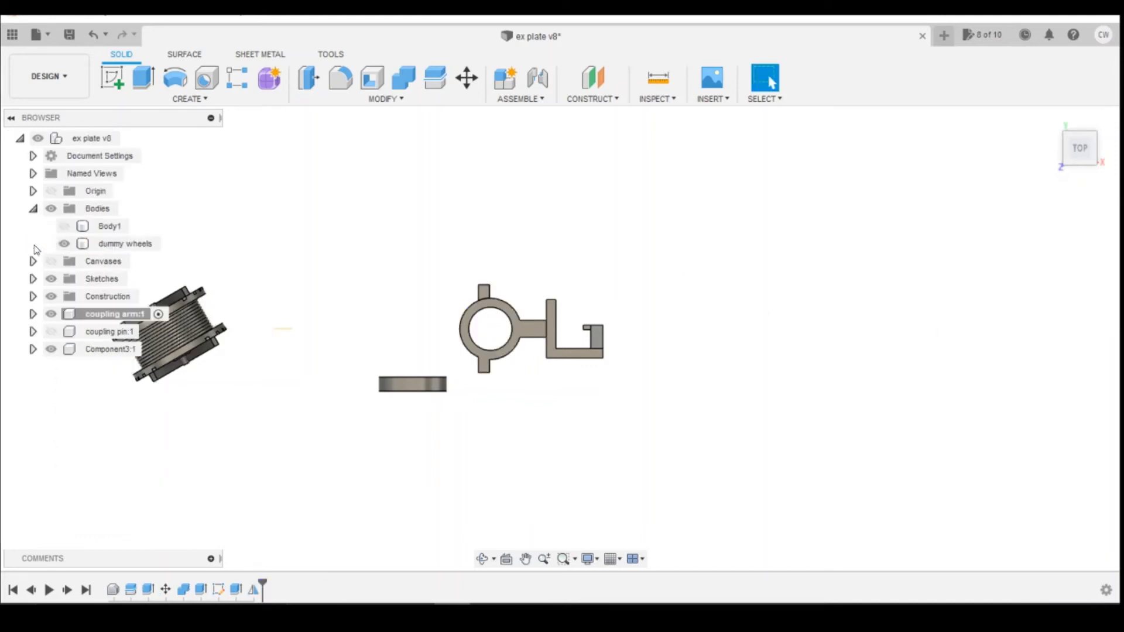
left_click(33, 315)
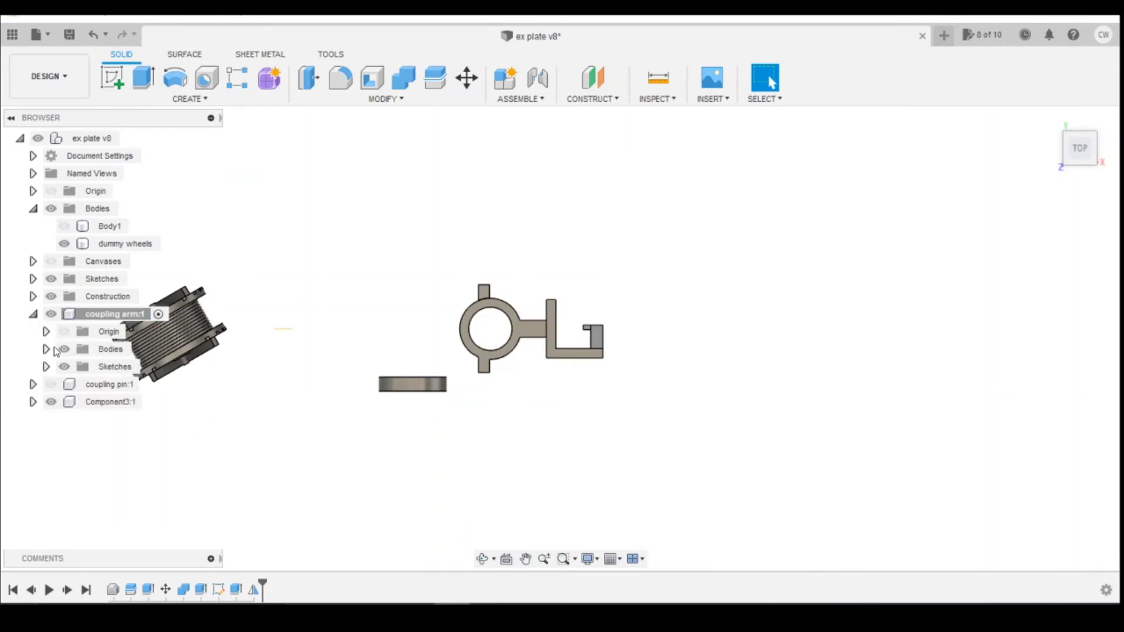
left_click(45, 350)
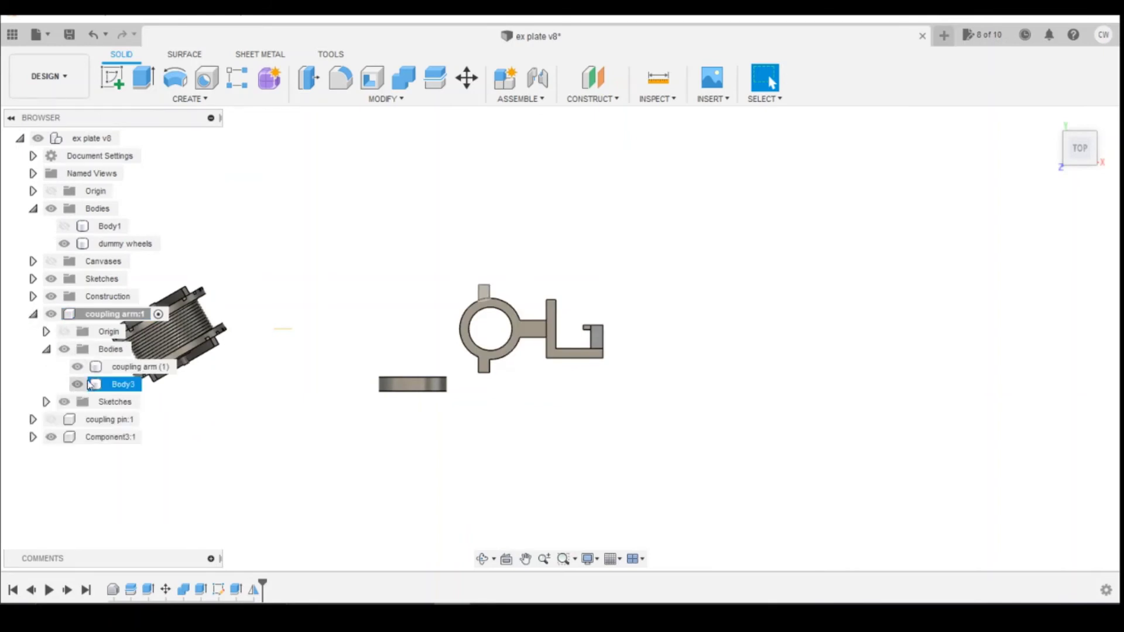
Step: Reopen the mirror feature and examine closely where the mirrored tab meets the ring's outer edge
right_click(255, 591)
left_click(287, 500)
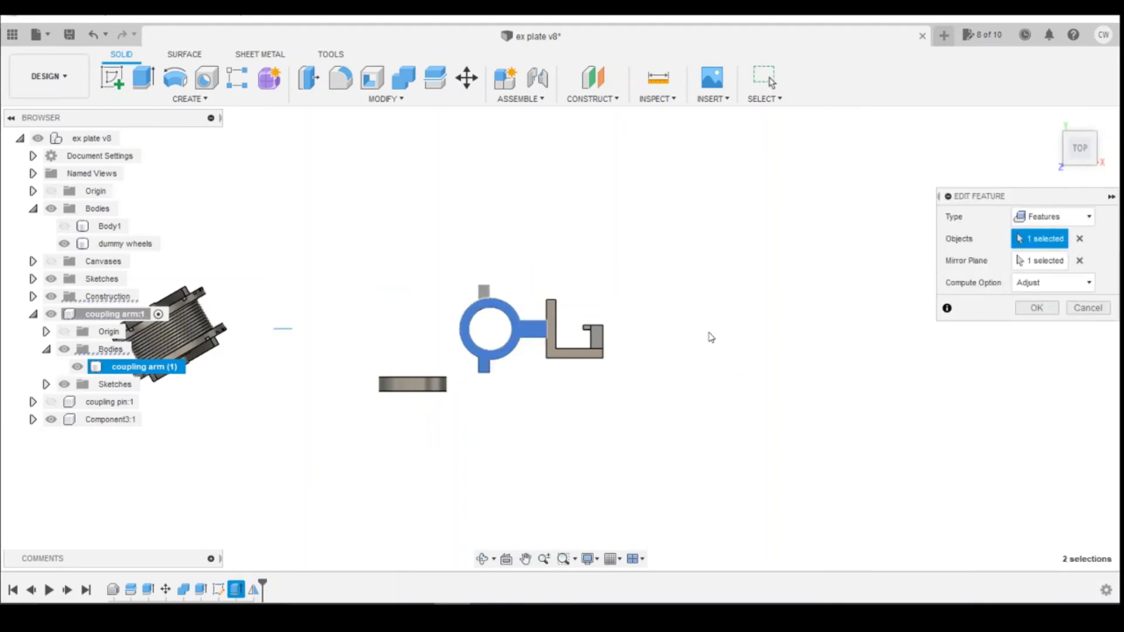
scroll(451, 315, "up", 3)
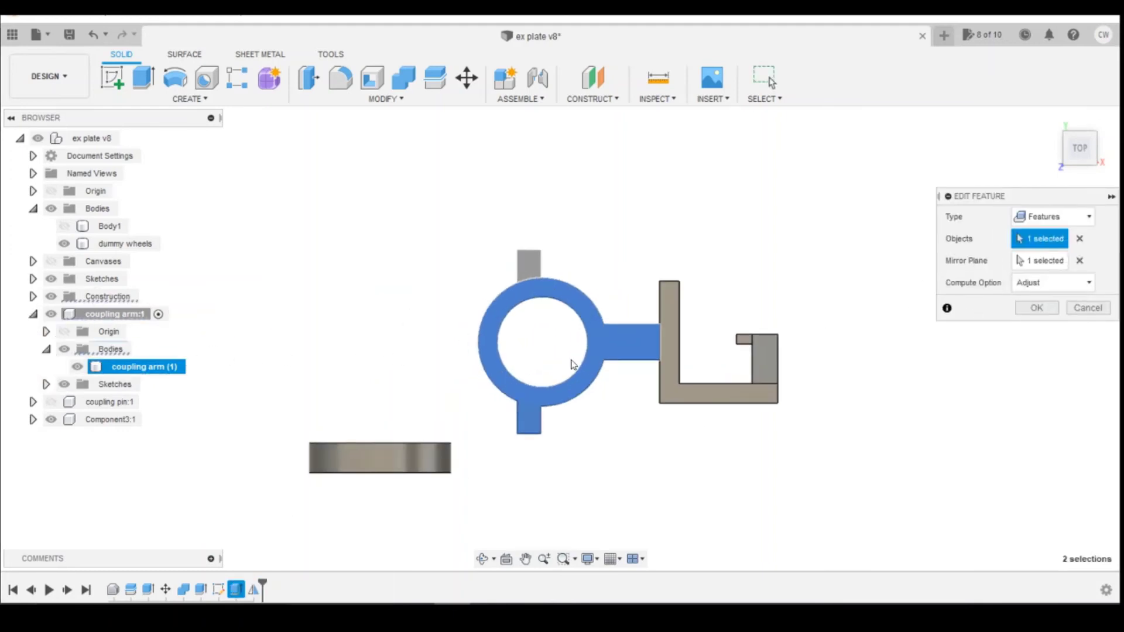
scroll(484, 353, "down", 1)
scroll(514, 314, "up", 4)
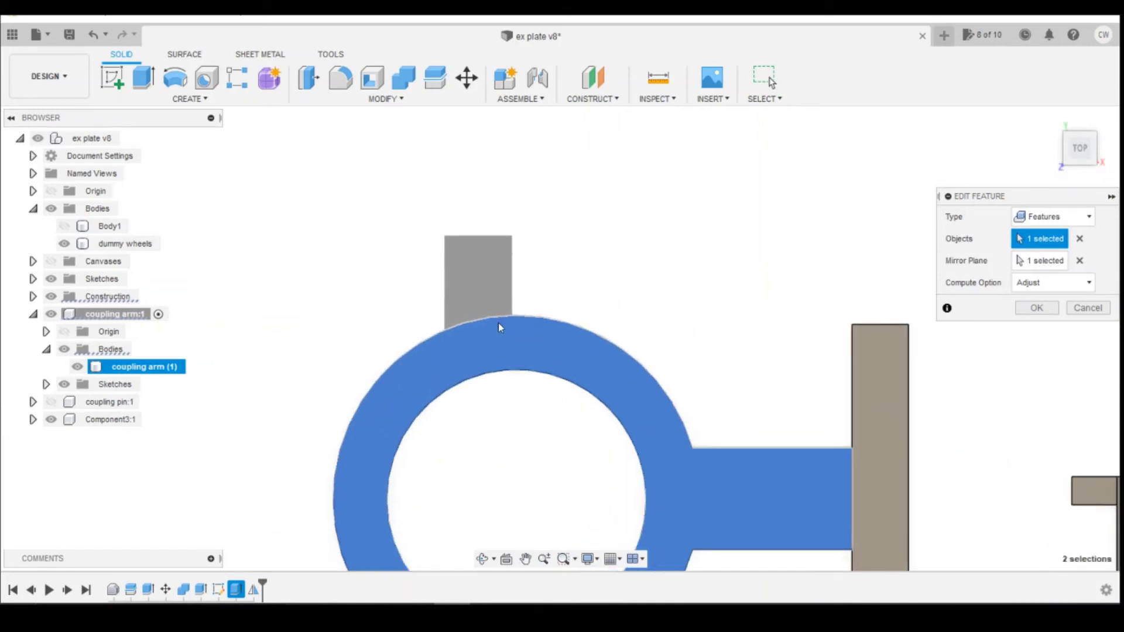
scroll(499, 326, "up", 4)
scroll(498, 326, "down", 3)
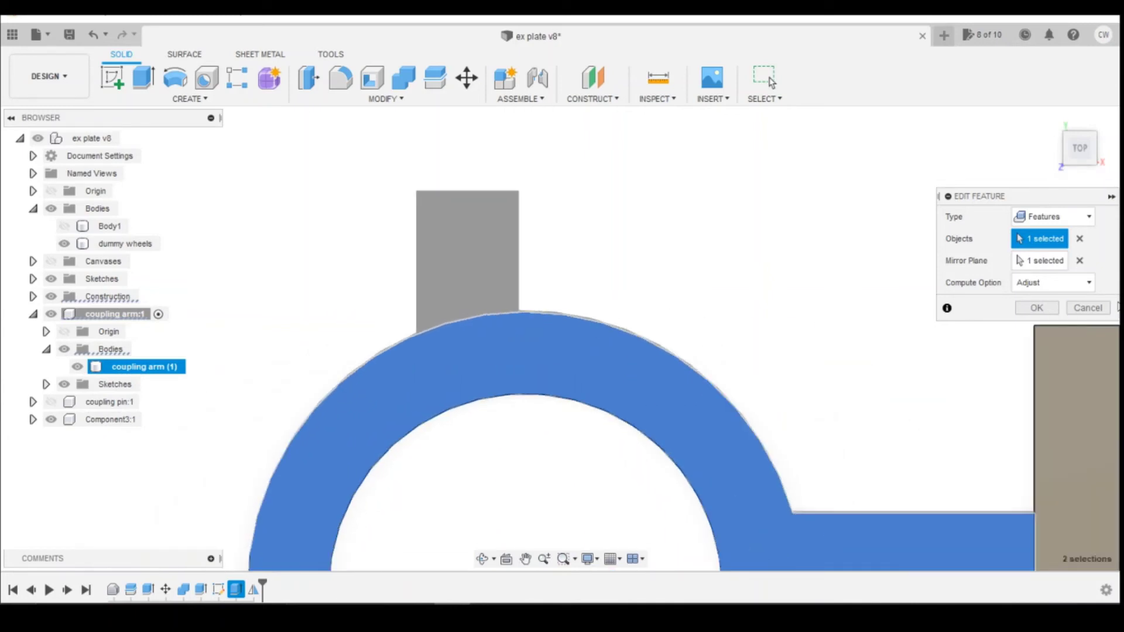
left_click(1086, 308)
Step: Delete the tab's mirror feature from the design history
right_click(256, 589)
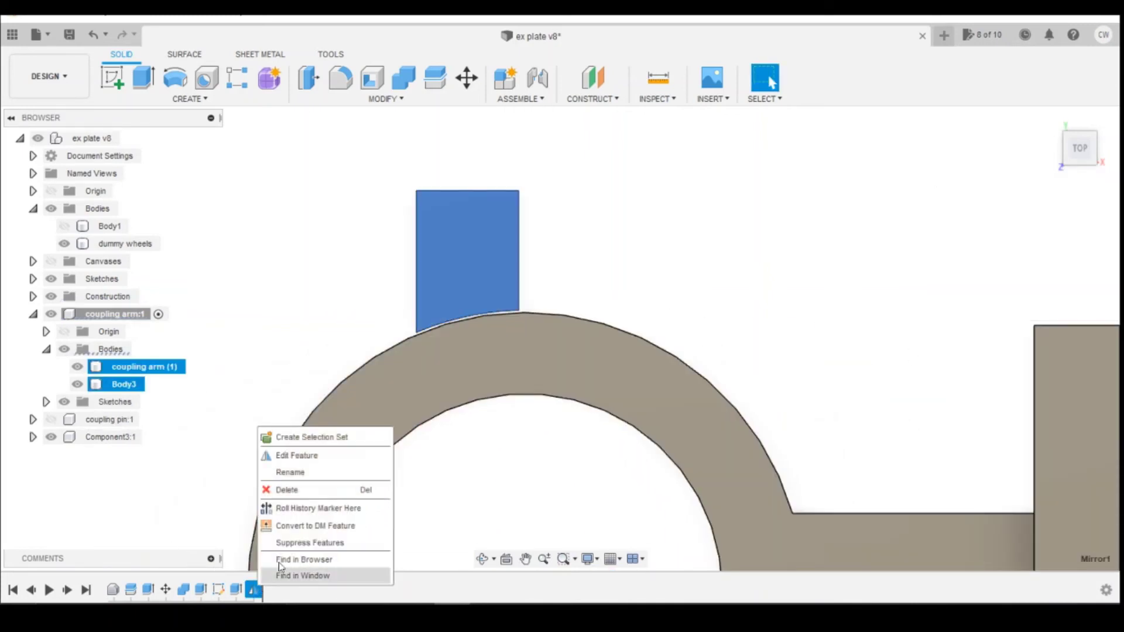
left_click(326, 491)
scroll(492, 418, "down", 5)
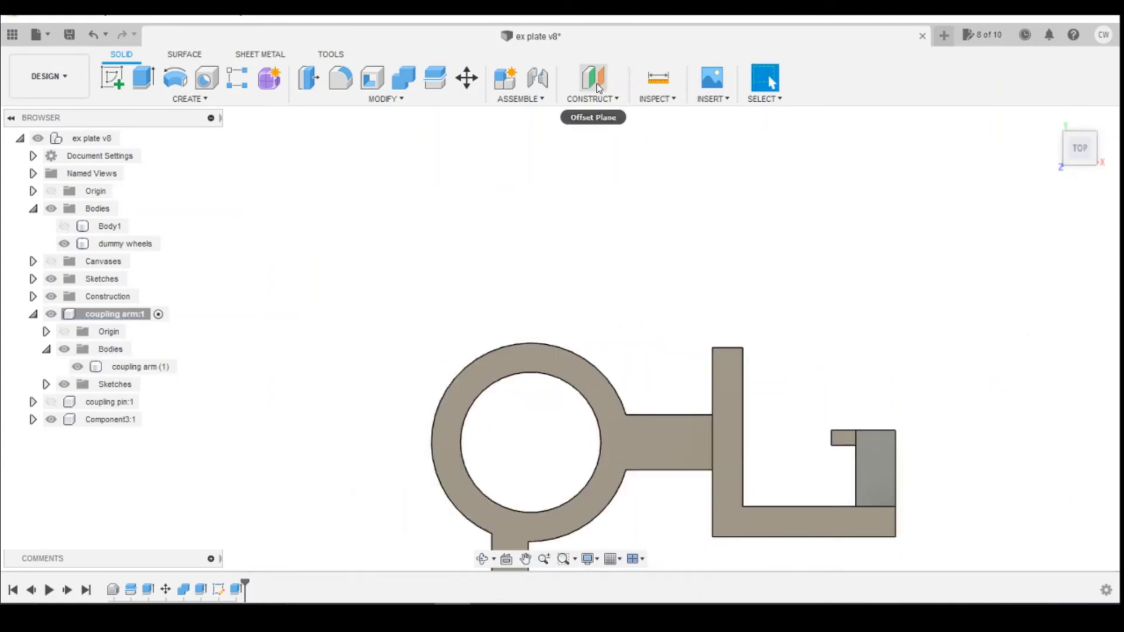
Step: Construct a midplane between the two opposite side faces of the coupling arm's narrow neck
left_click(595, 90)
left_click(597, 98)
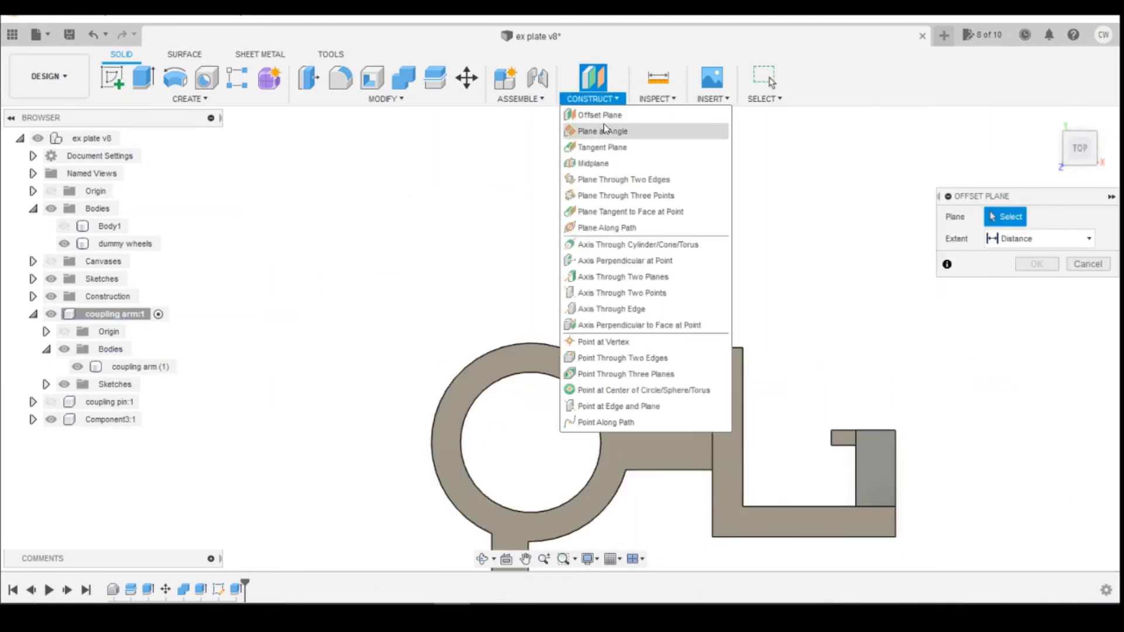
left_click(603, 164)
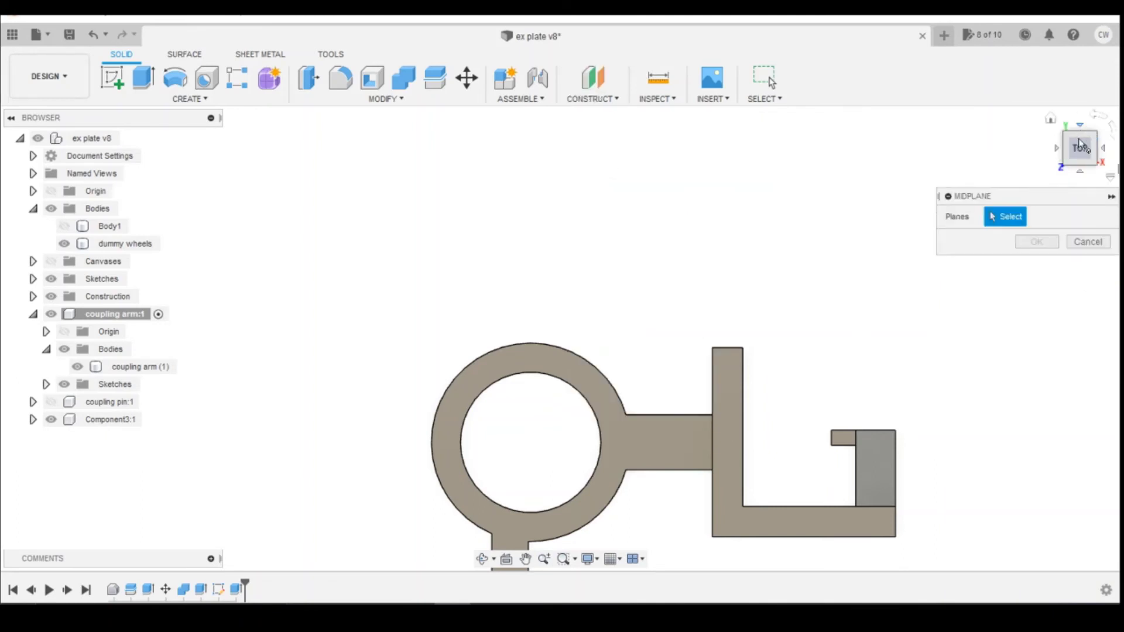
left_click(1080, 147)
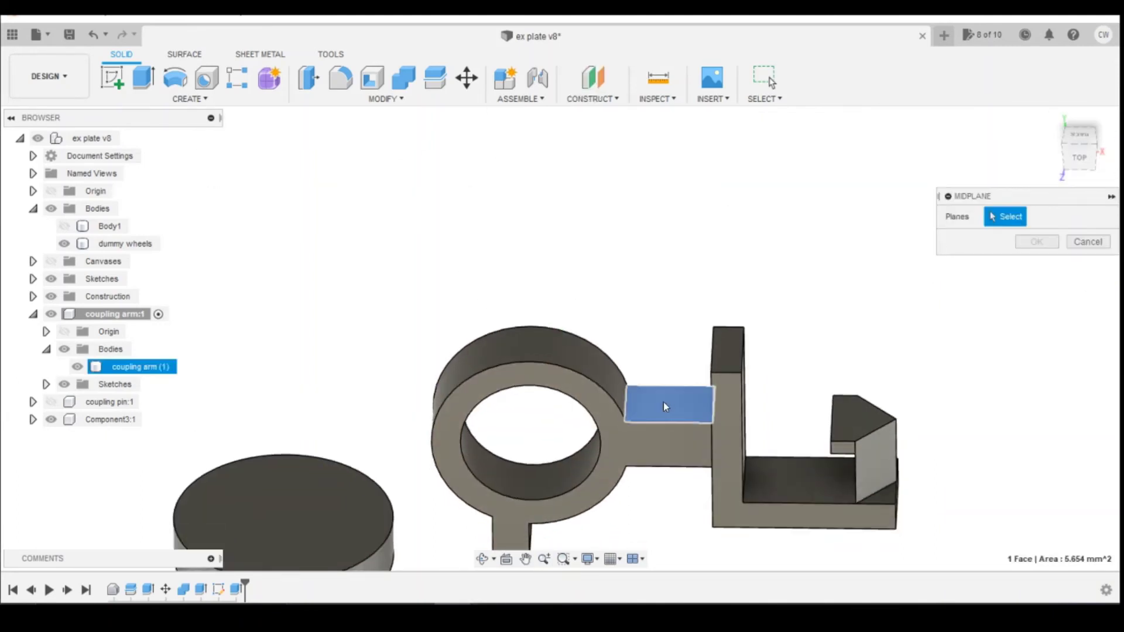
left_click(663, 402)
left_click(1082, 169)
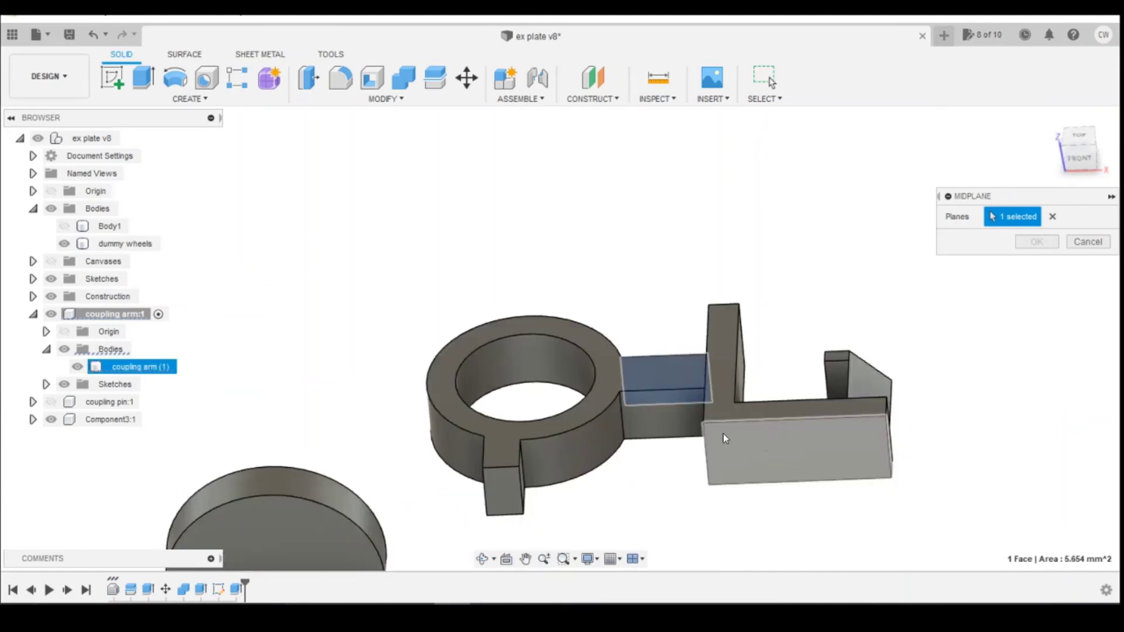
left_click(654, 423)
left_click(1020, 244)
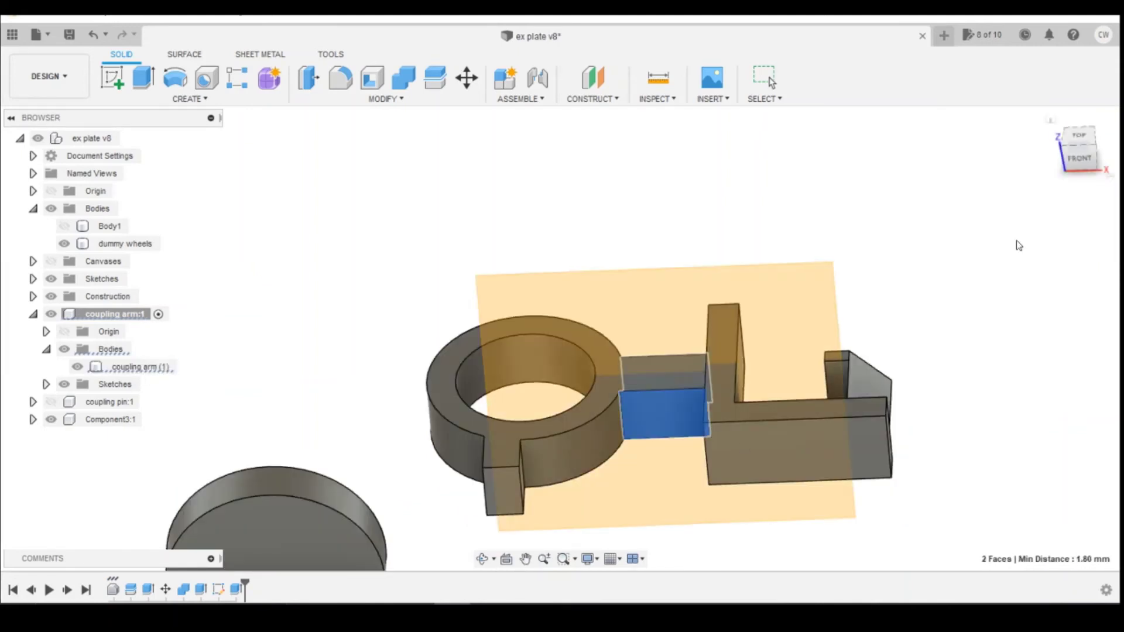
Step: Mirror the tab's extrude feature across the coupling arm's midplane to the opposite side of the ring
left_click(179, 98)
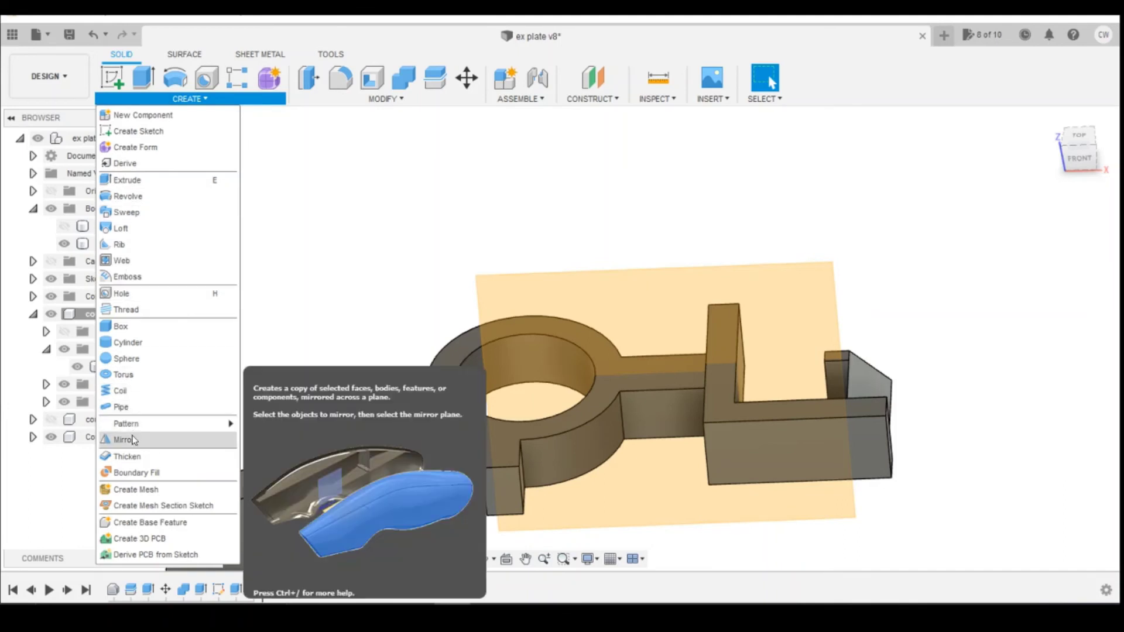
left_click(124, 439)
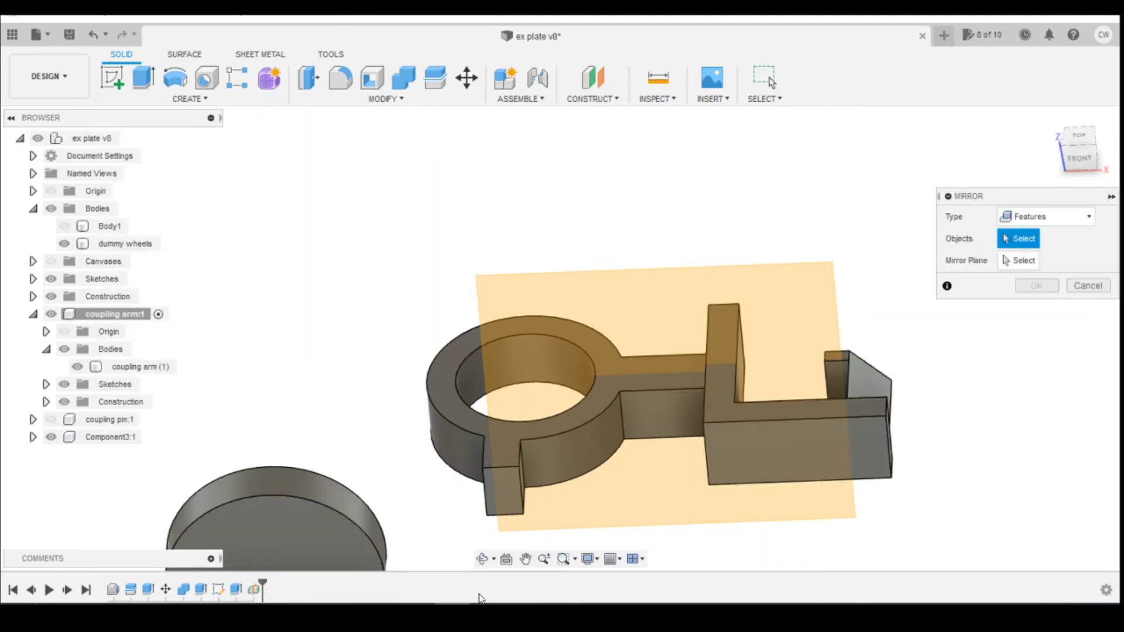
left_click(236, 590)
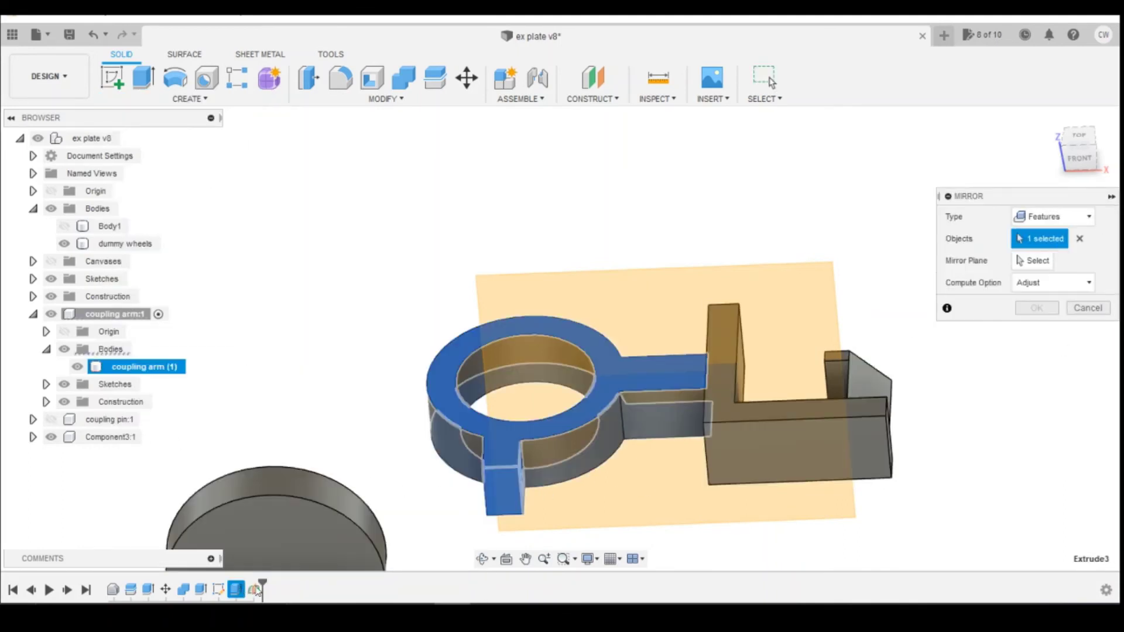
left_click(1034, 261)
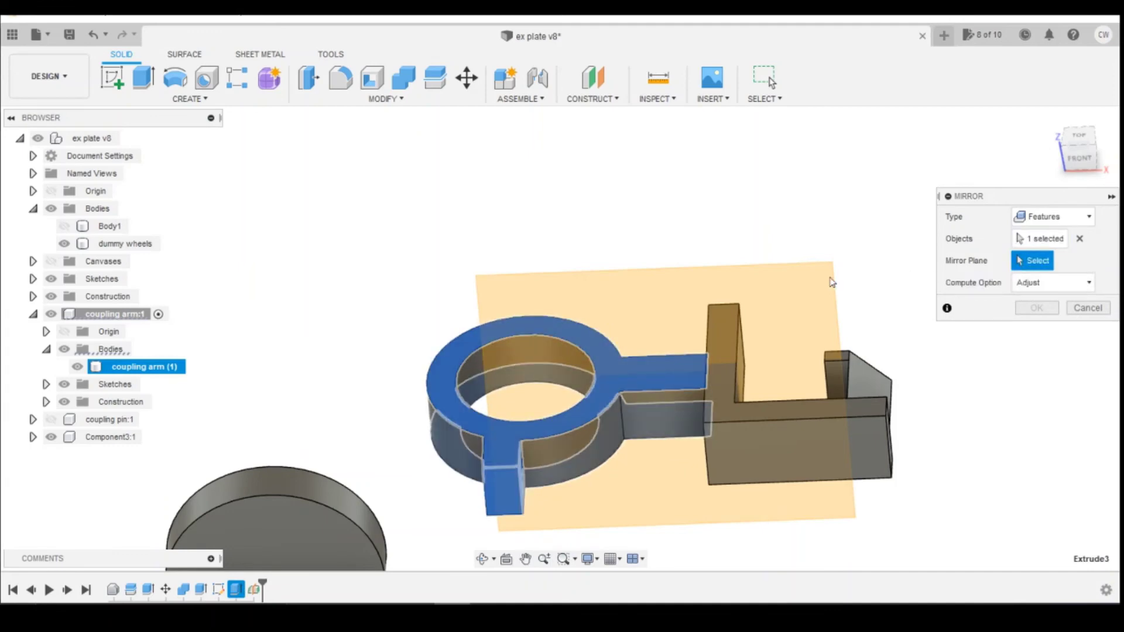
left_click(695, 283)
left_click(1035, 309)
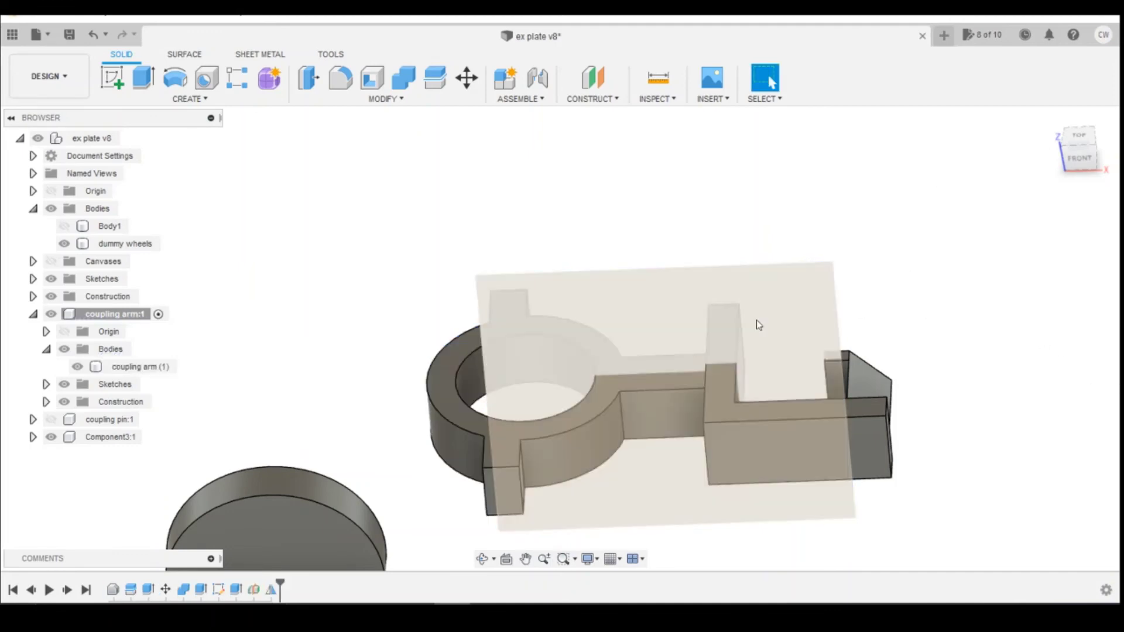
Step: Show Body1 and view the coupling arm in place from directly below the chassis
left_click(1074, 146)
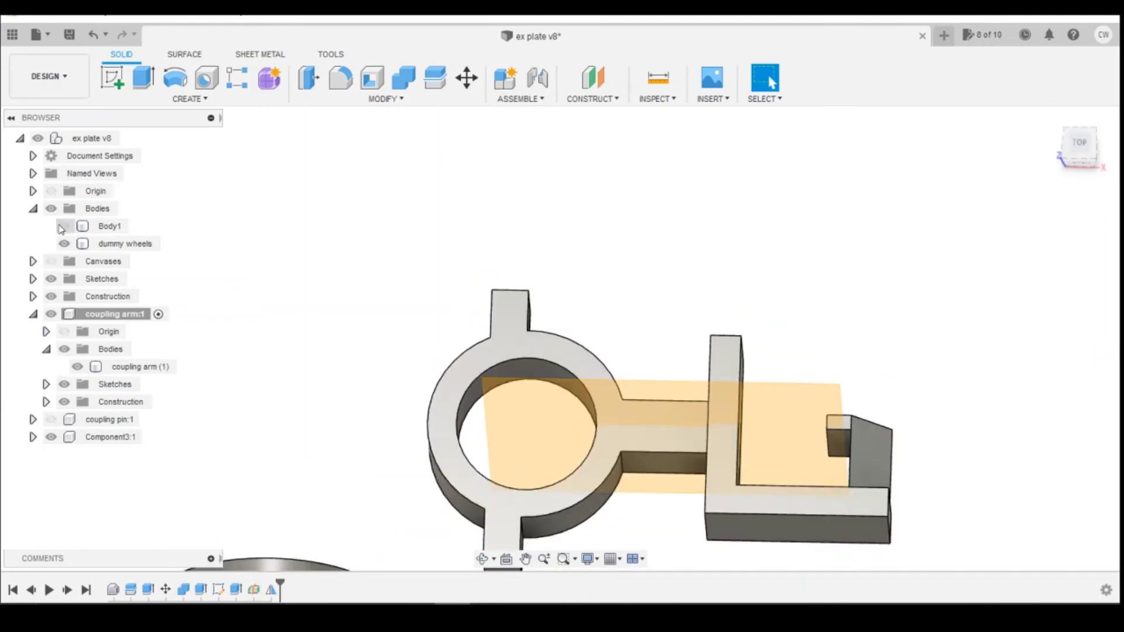
left_click(62, 227)
left_click_drag(1087, 146, 1084, 211)
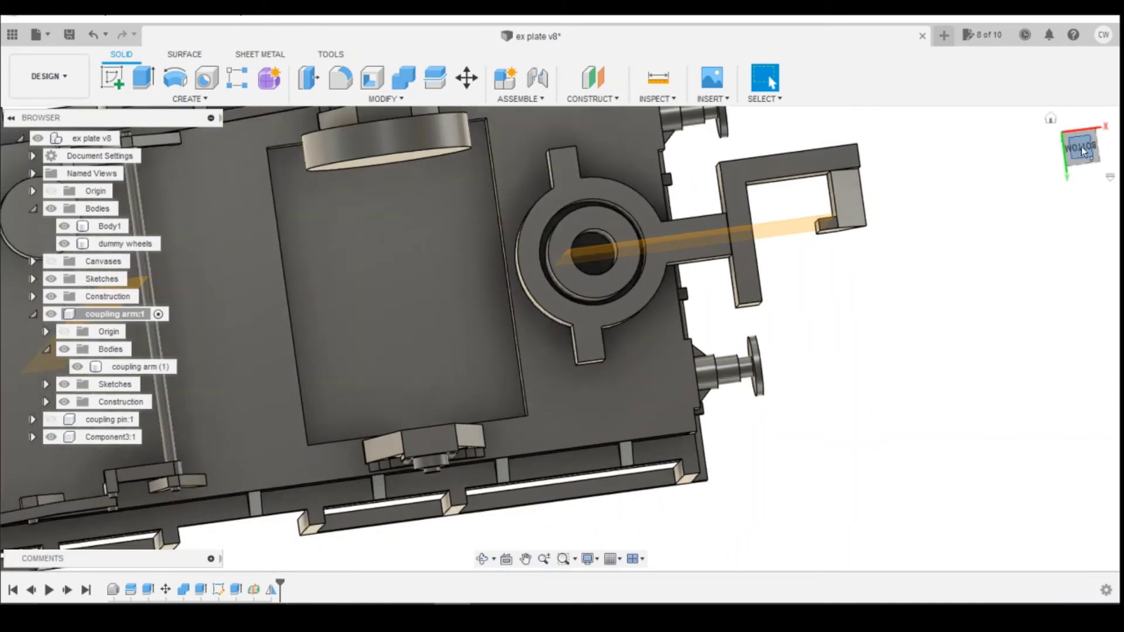
left_click(1084, 151)
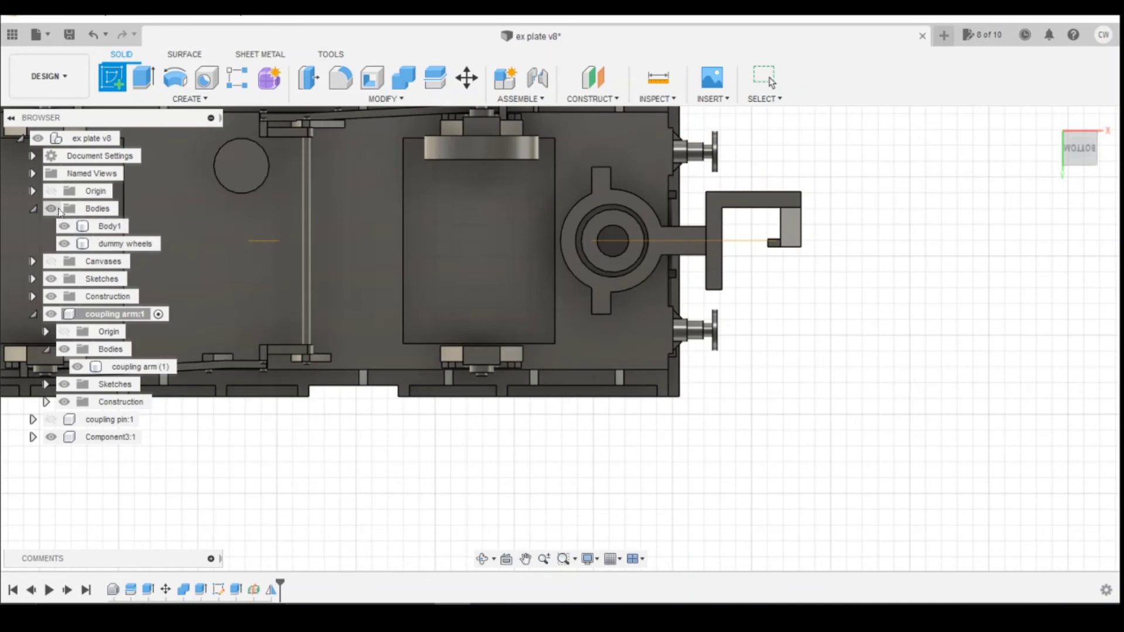
Step: Activate the top-level component and sketch a 1.5 mm diameter circle on Body1's underside, beside the ring's tab on the hook side
double_click(111, 140)
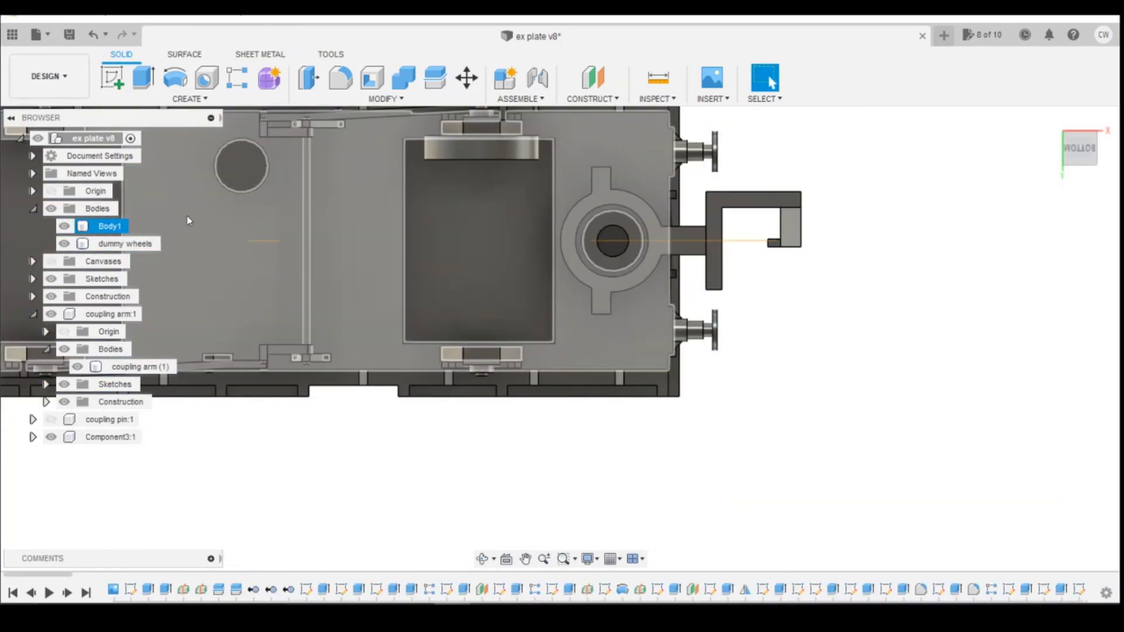
left_click(112, 78)
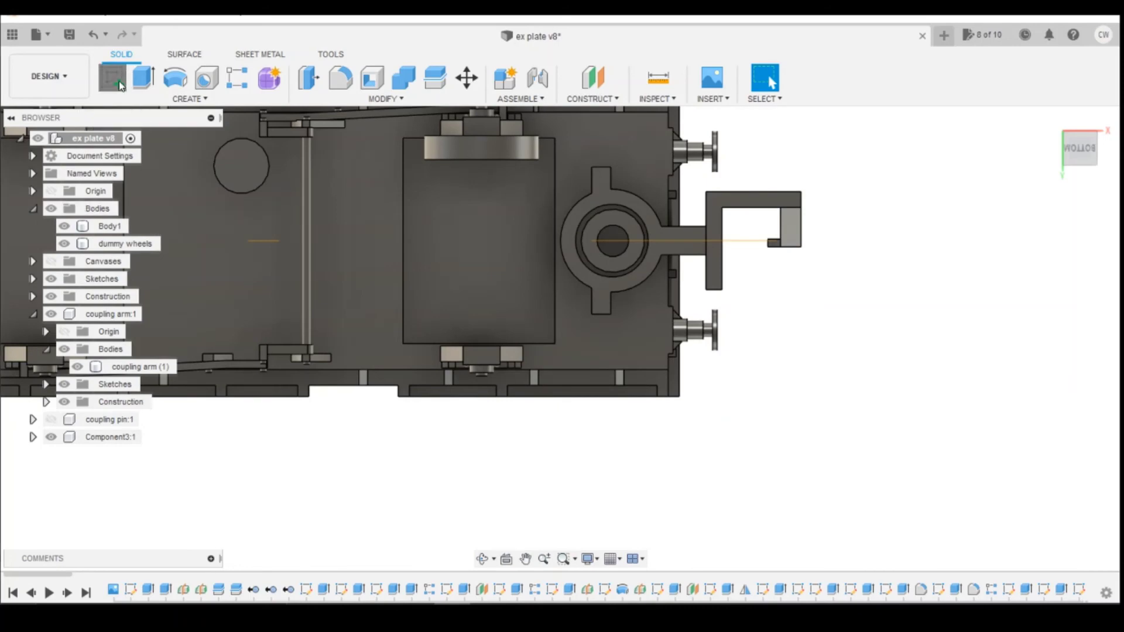
left_click(358, 256)
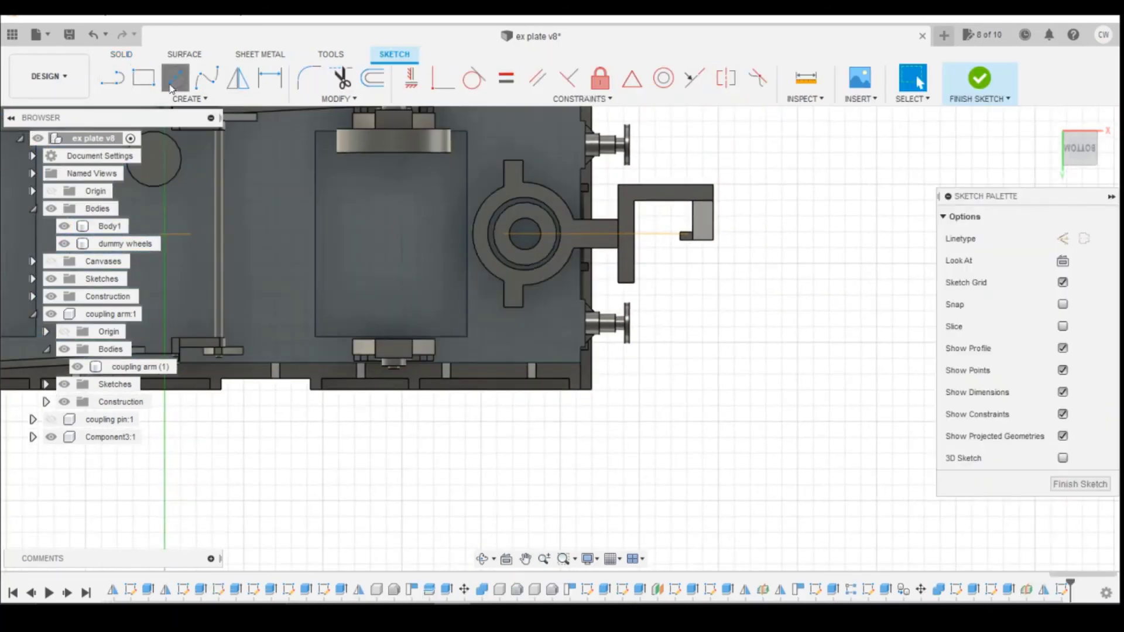
left_click(175, 87)
left_click(539, 170)
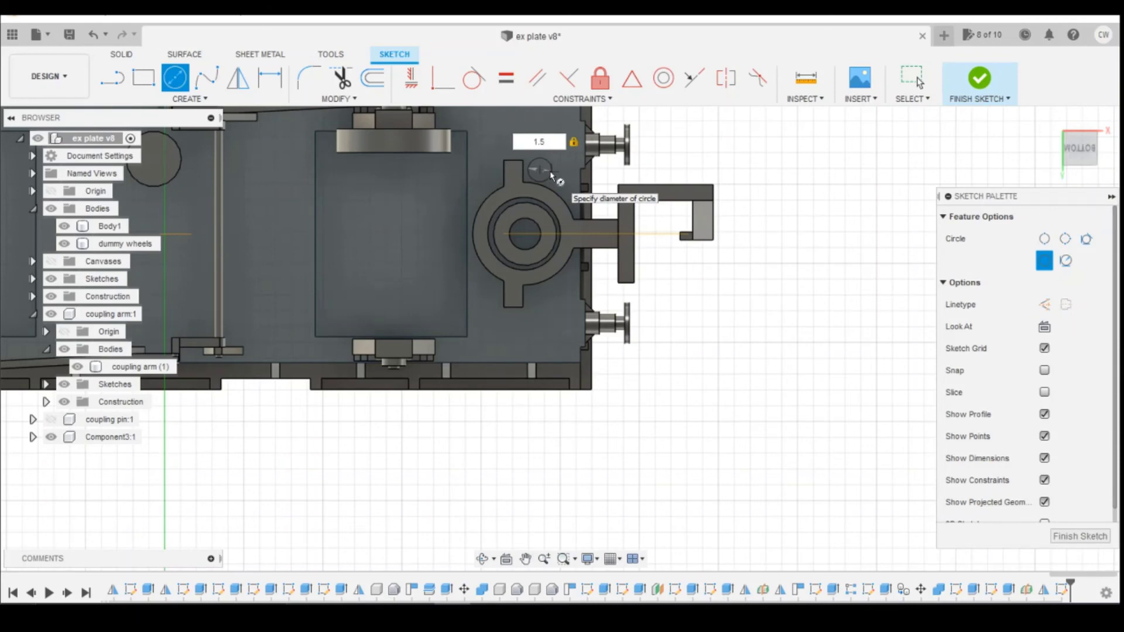
type("1.5")
key("Return")
key("Escape")
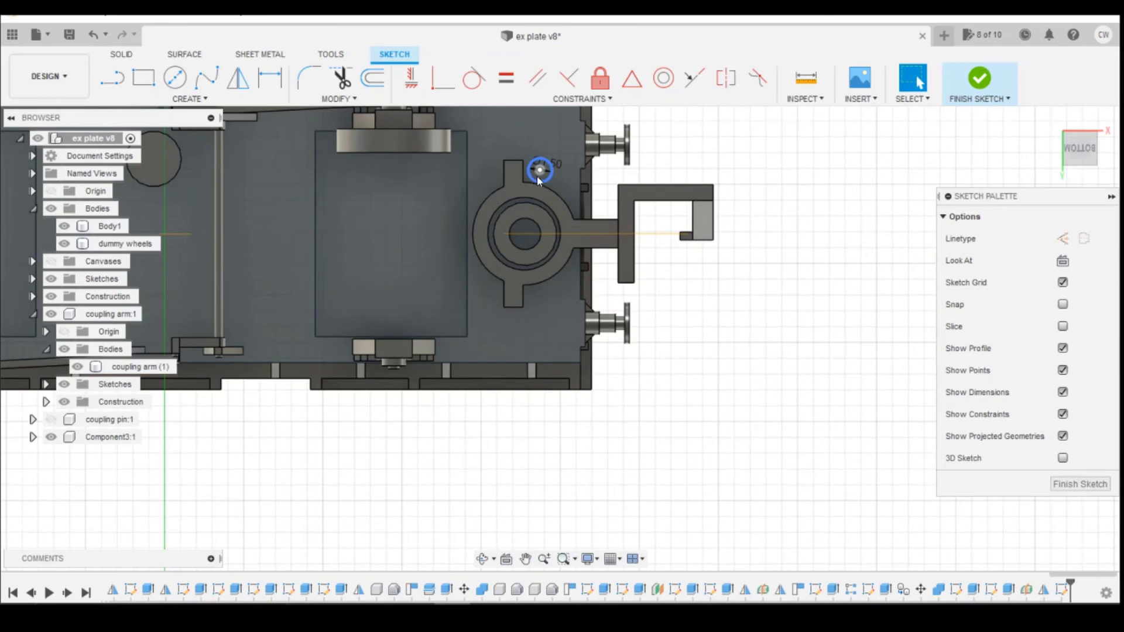
key("d")
left_click(540, 170)
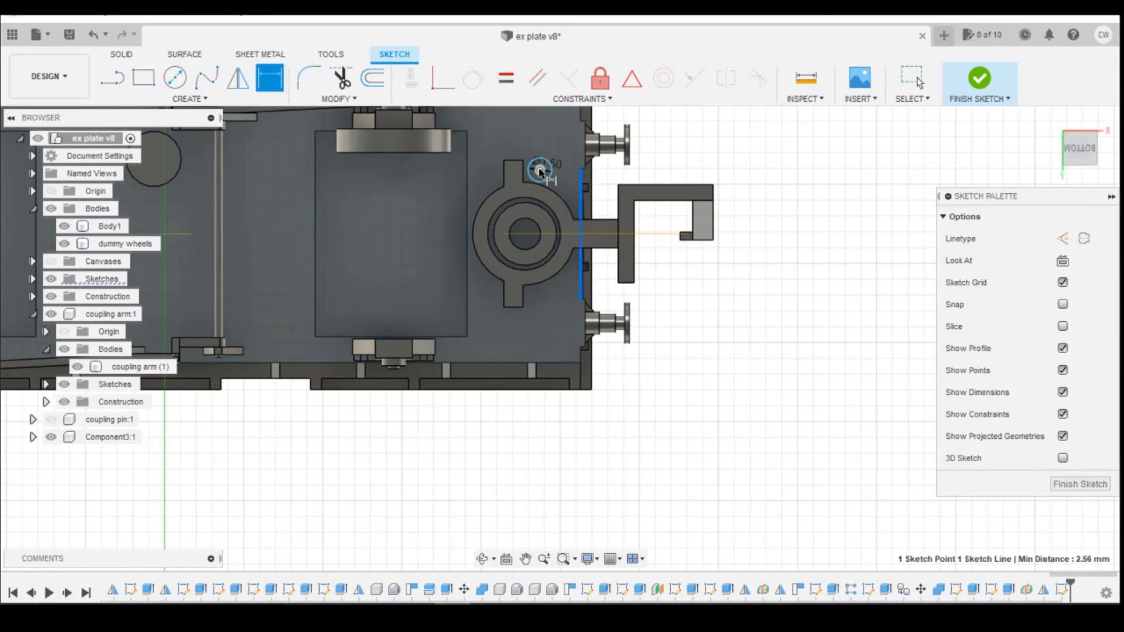
key("Escape")
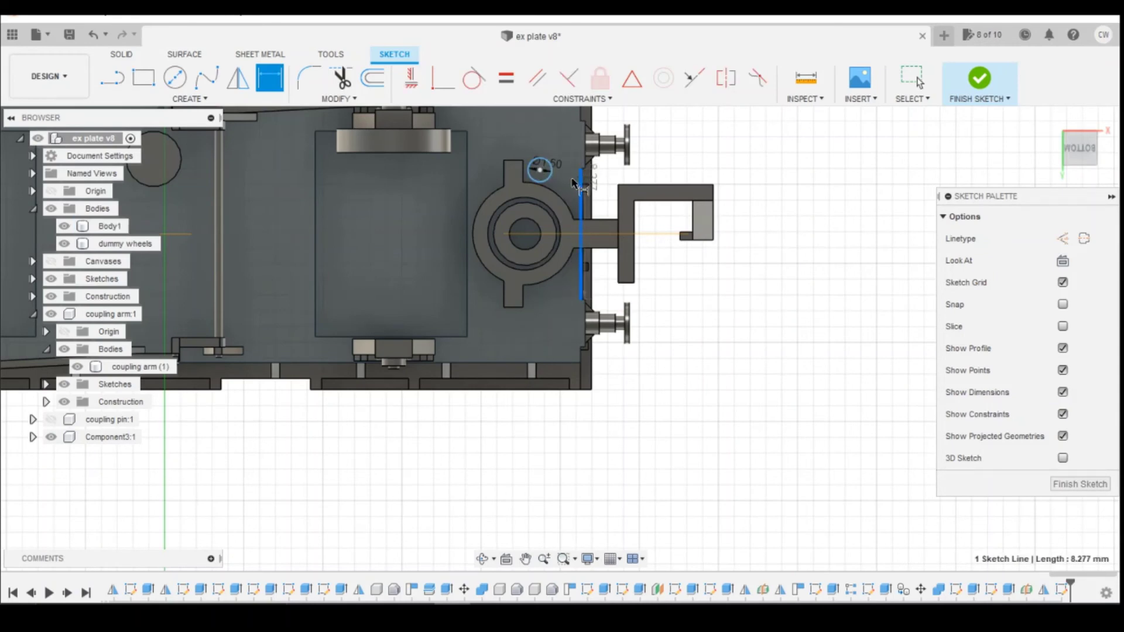
scroll(571, 156, "up", 5)
left_click(564, 164)
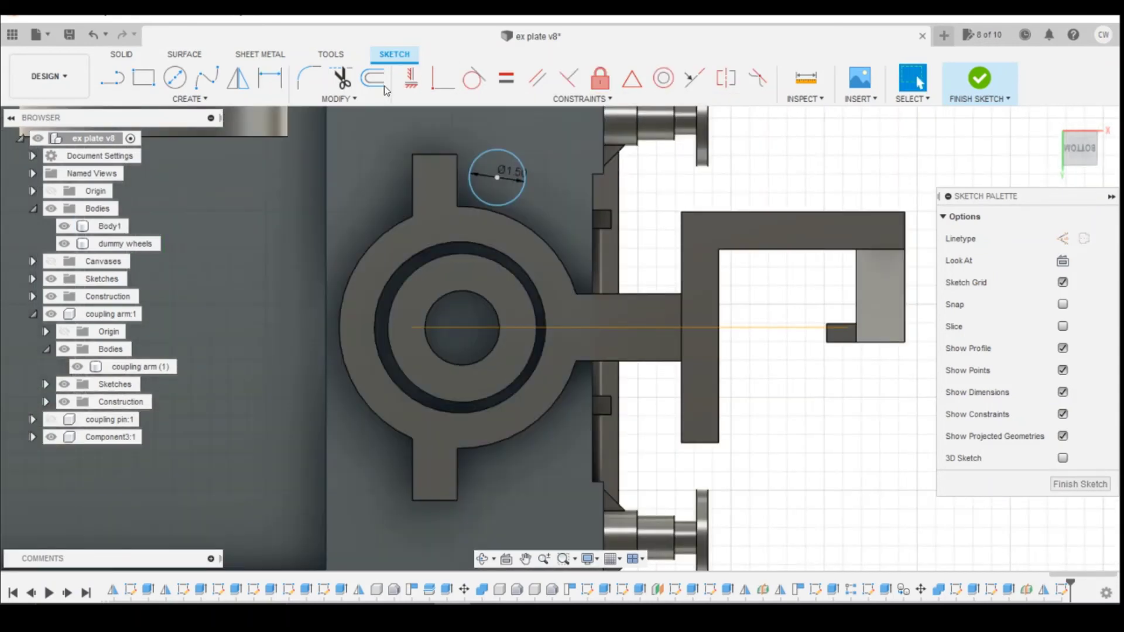
Step: Dimension the circle's centre 2.5 mm horizontally from the nearby corner of the chassis end notch
key("d")
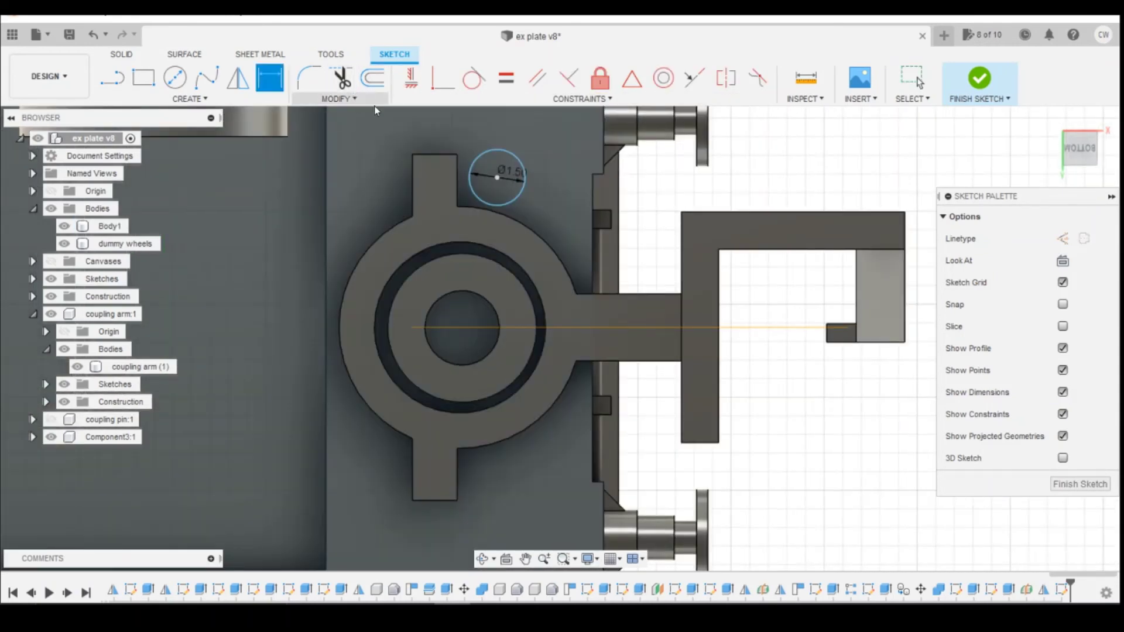
left_click(496, 178)
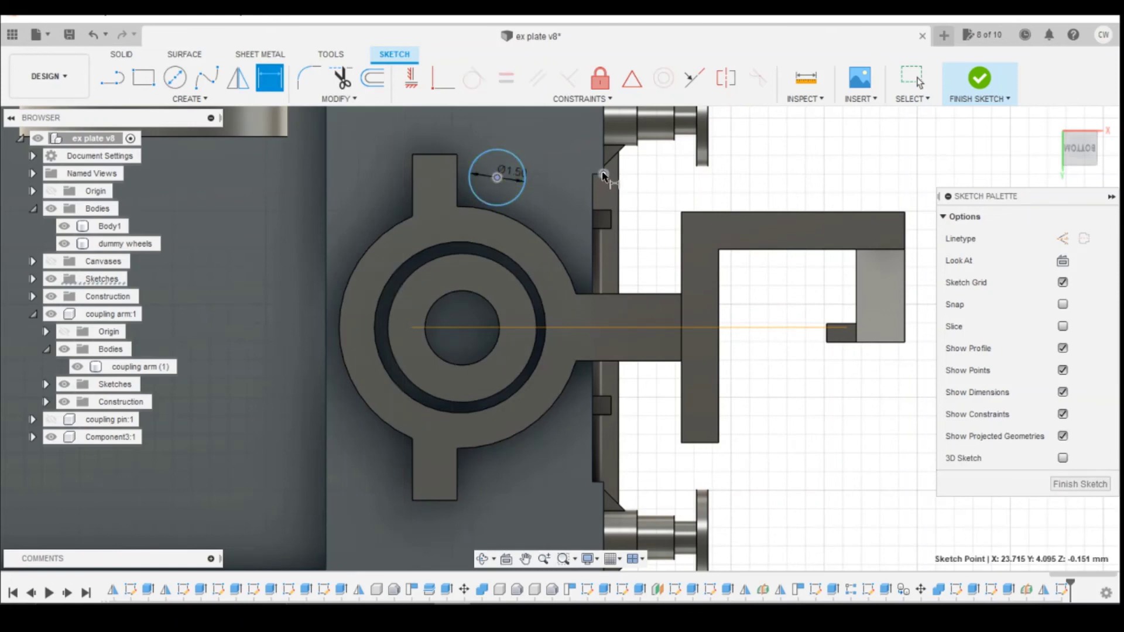
left_click(592, 174)
left_click(586, 146)
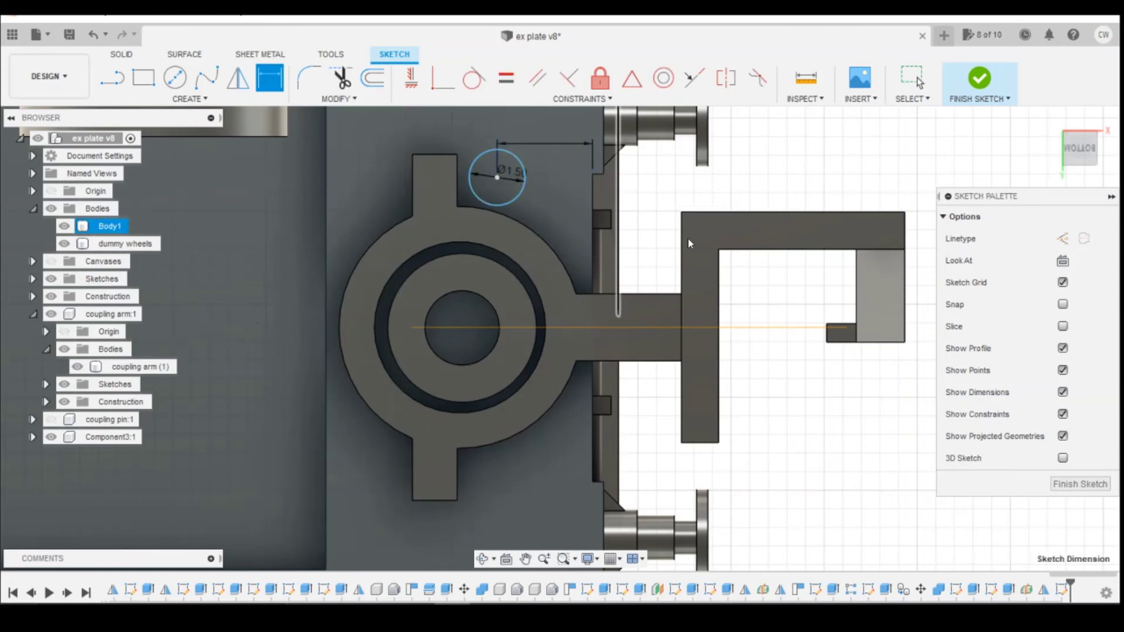
type("2.5")
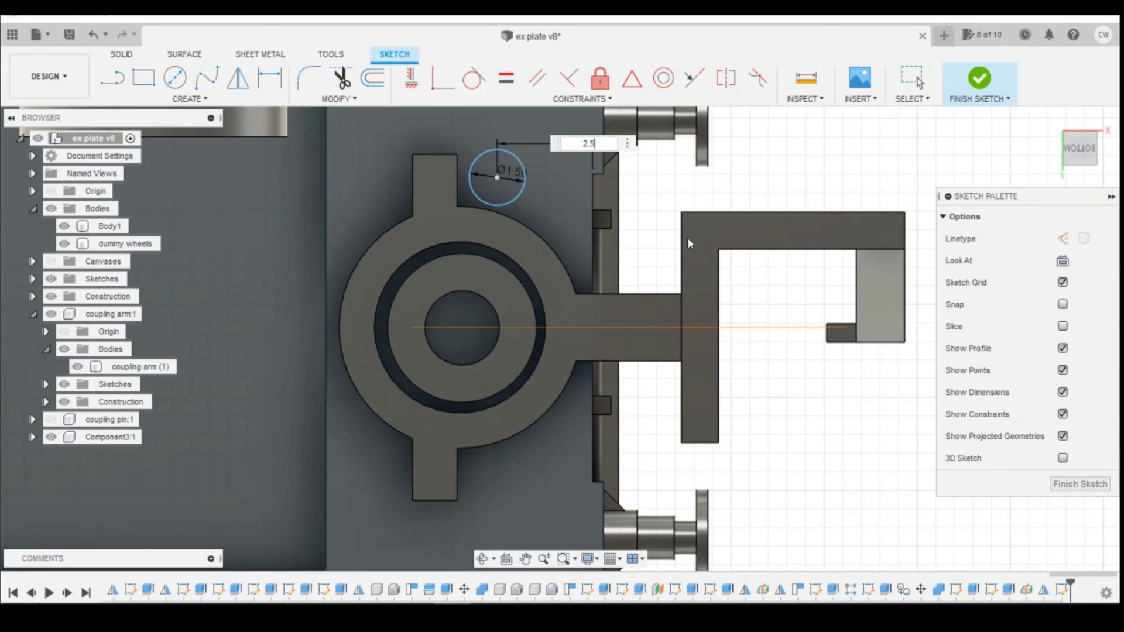
key("Return")
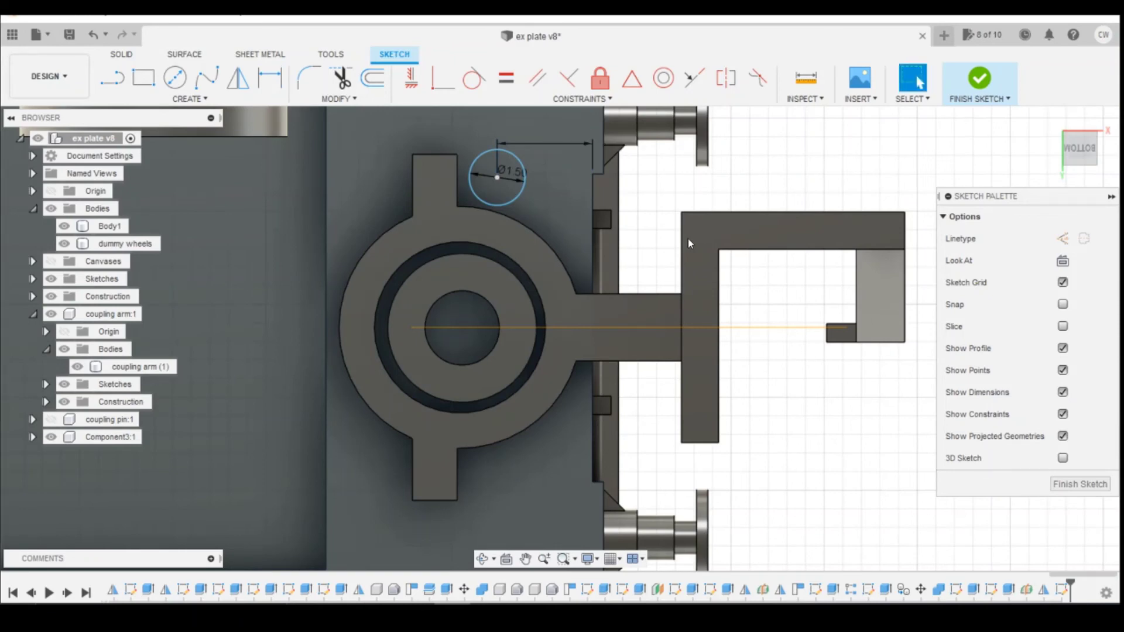
Step: Constrain the circle's centre to be horizontally aligned with the same corner of the chassis end notch
left_click(411, 82)
left_click(500, 178)
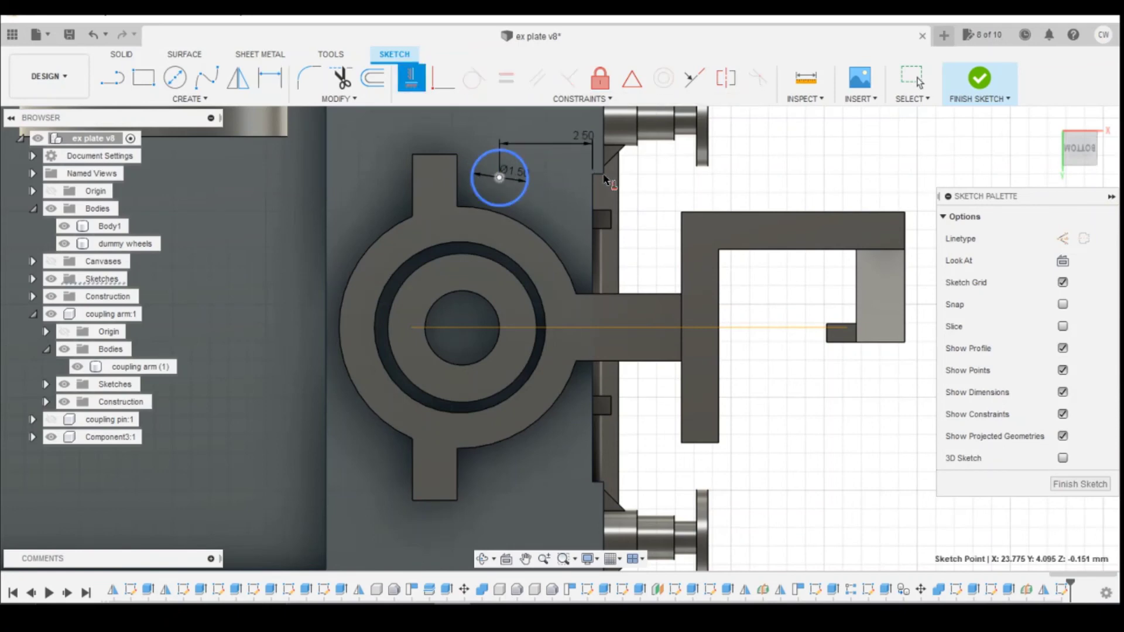
left_click(592, 175)
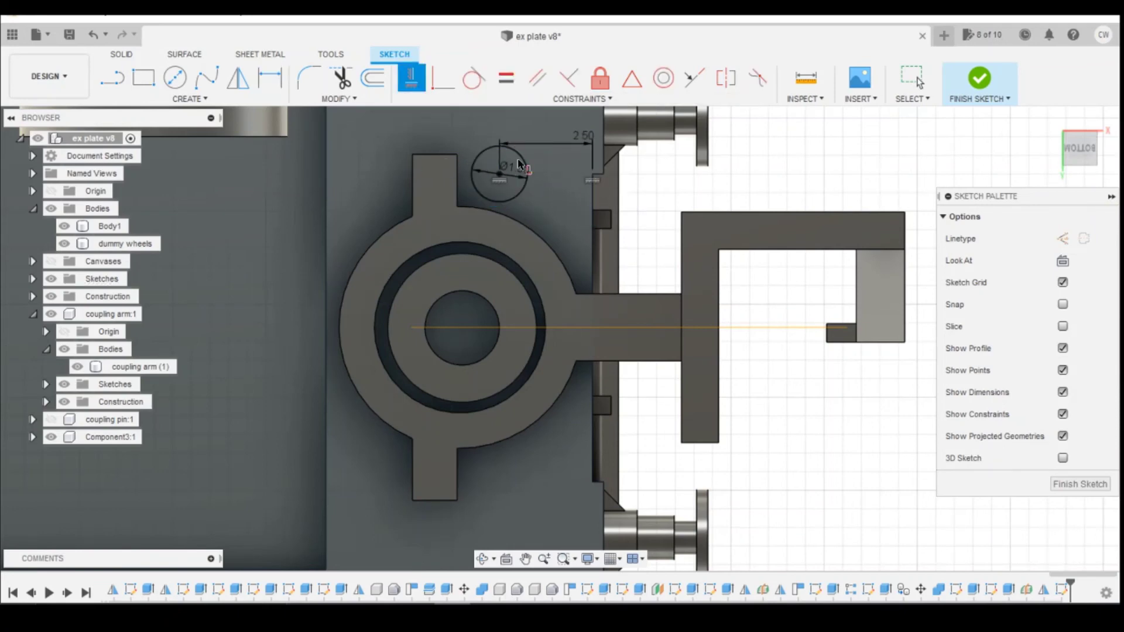
scroll(576, 196, "down", 2)
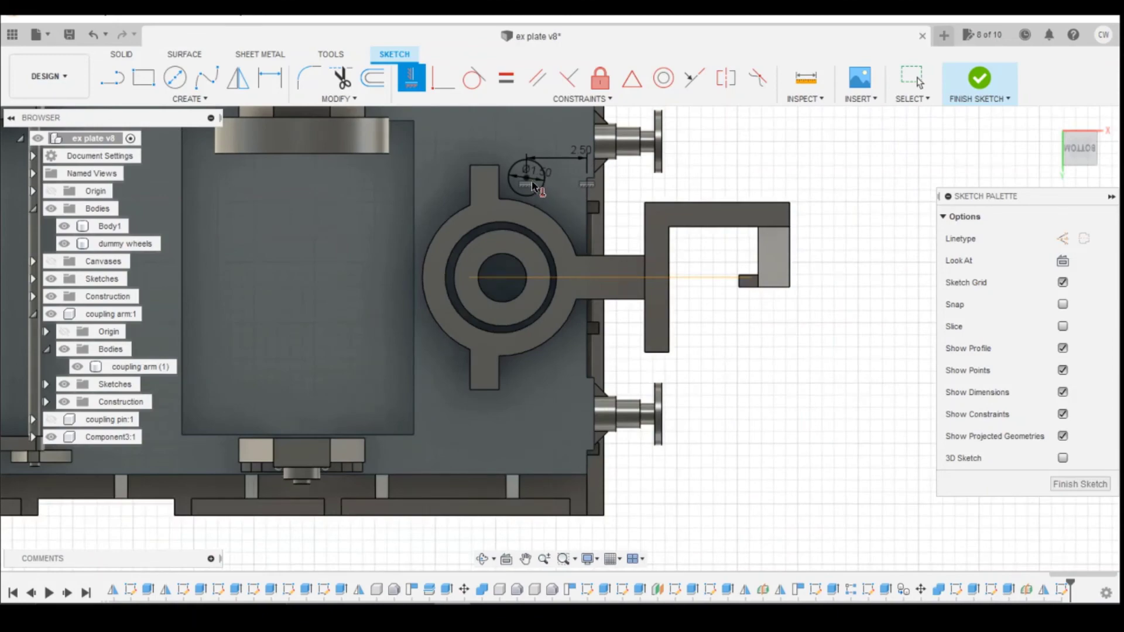
key("Escape")
Step: Extrude the circle about 2.3 mm downward from the chassis underside as a stop pin, joined to the existing body
scroll(526, 177, "up", 3)
left_click(518, 165)
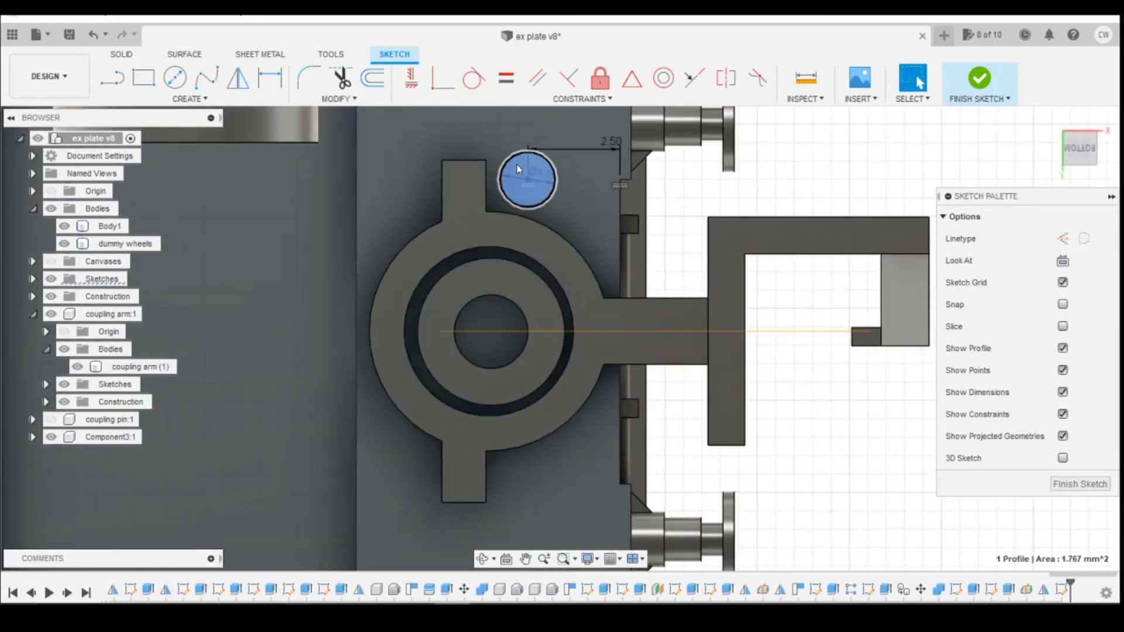
right_click(518, 165)
left_click(505, 229)
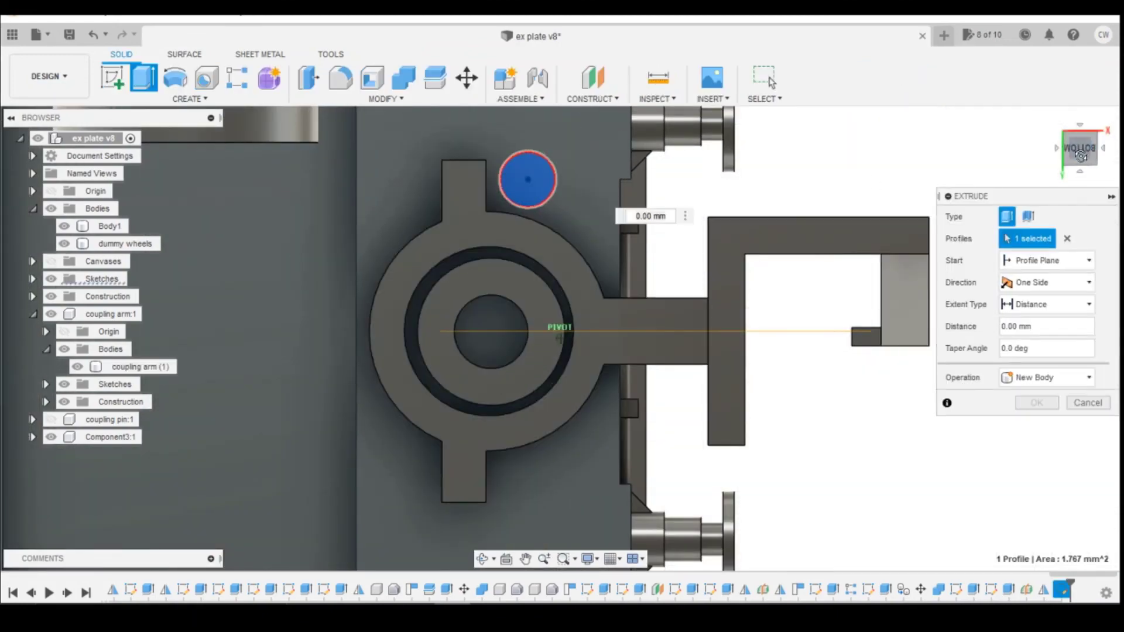
left_click_drag(525, 240, 504, 335)
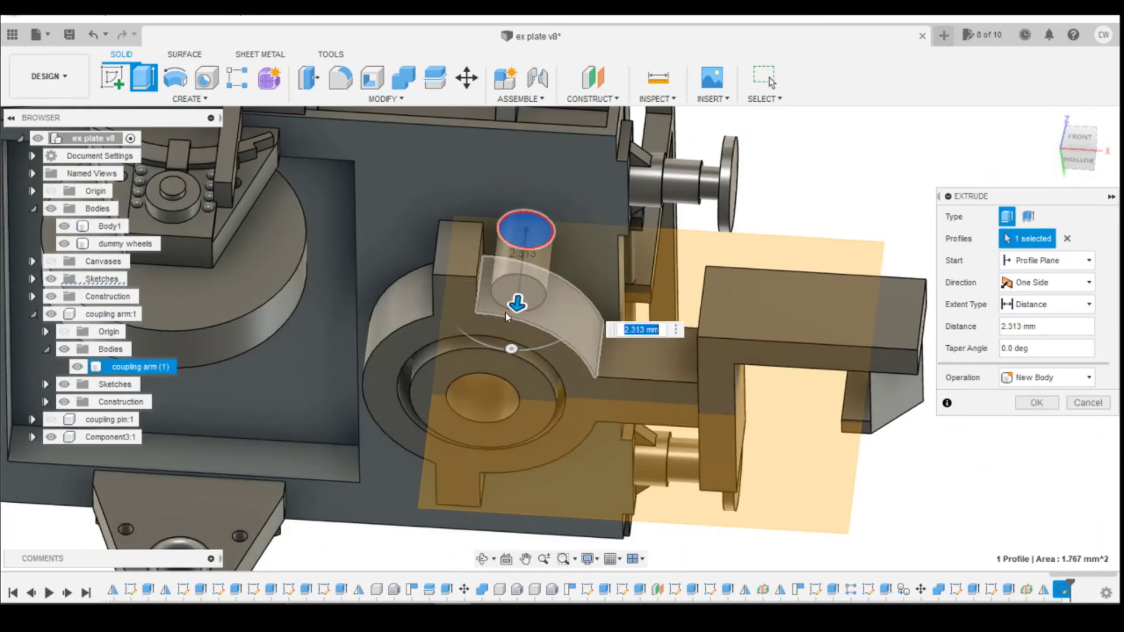
left_click(1047, 381)
left_click(1033, 397)
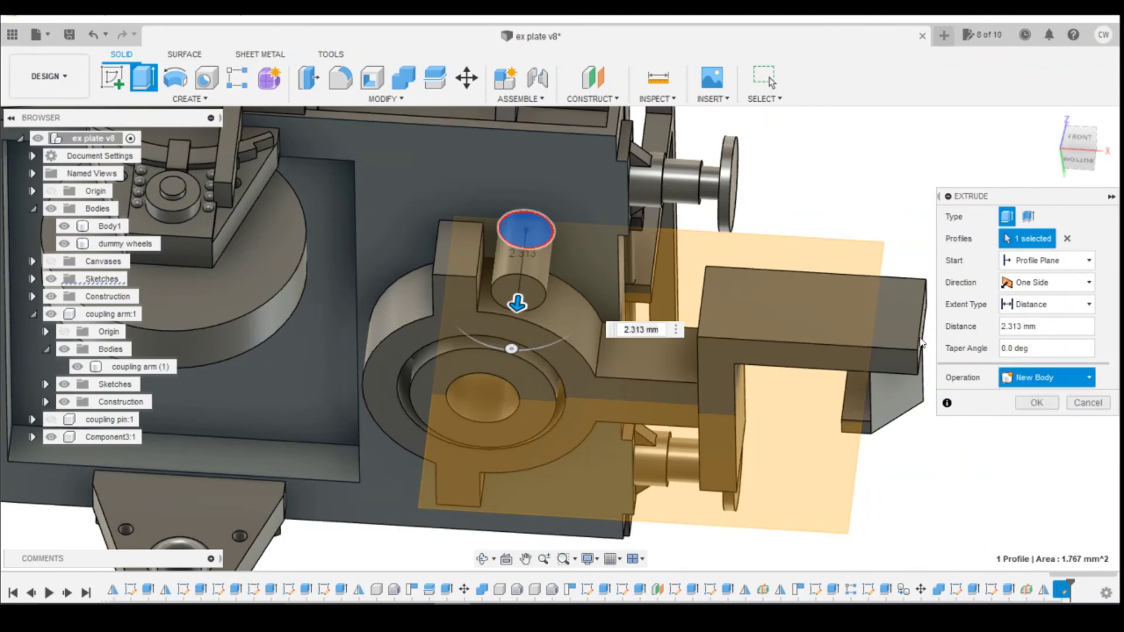
left_click(1033, 404)
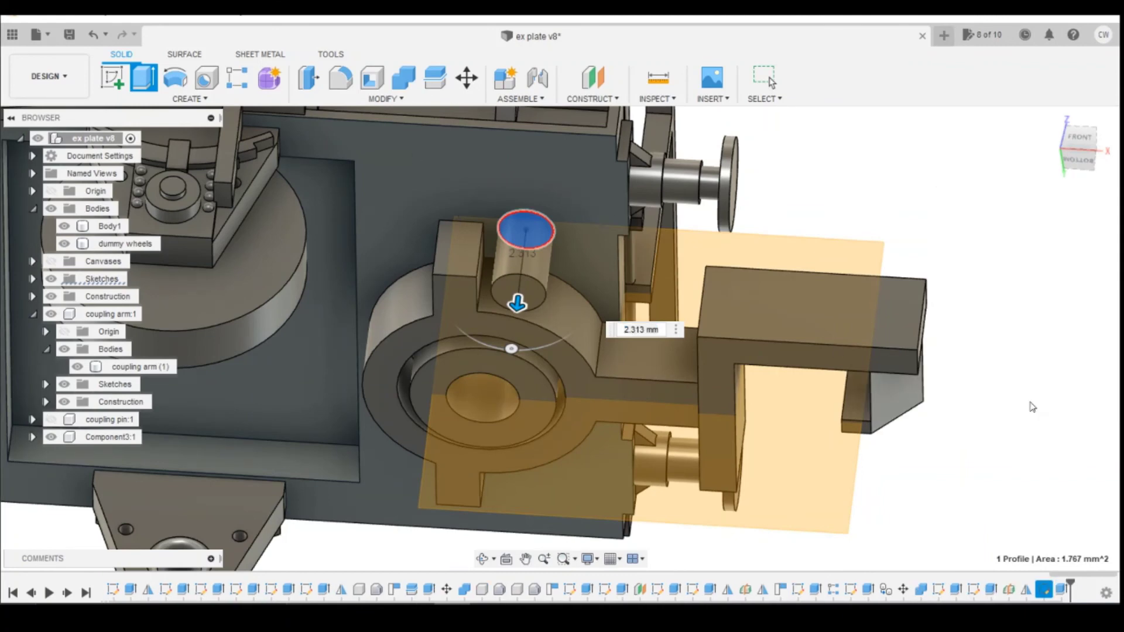
Step: Mirror the stop pin's extrude feature across Plane3 to the opposite side of the coupling arm's ring, with the Adjust compute option
left_click(225, 102)
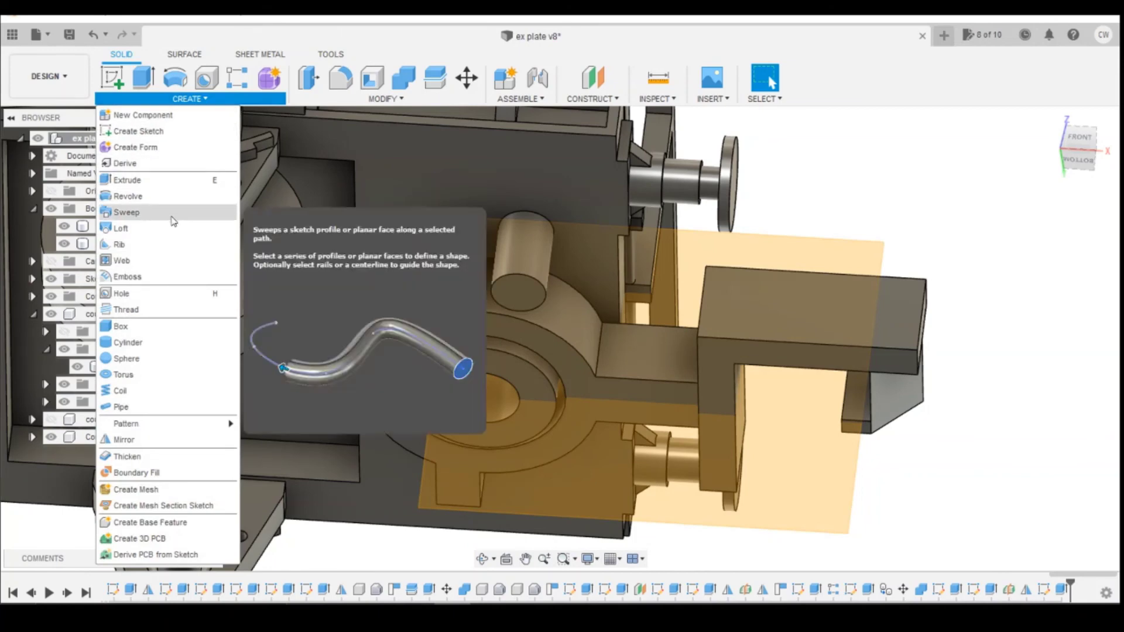
left_click(155, 440)
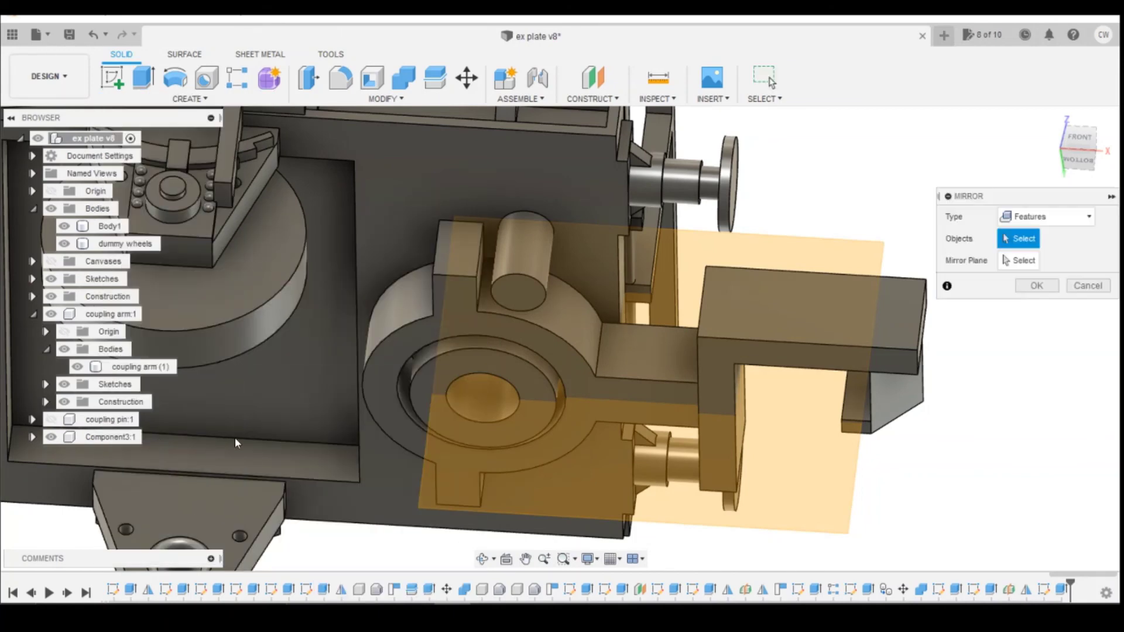
left_click(1061, 590)
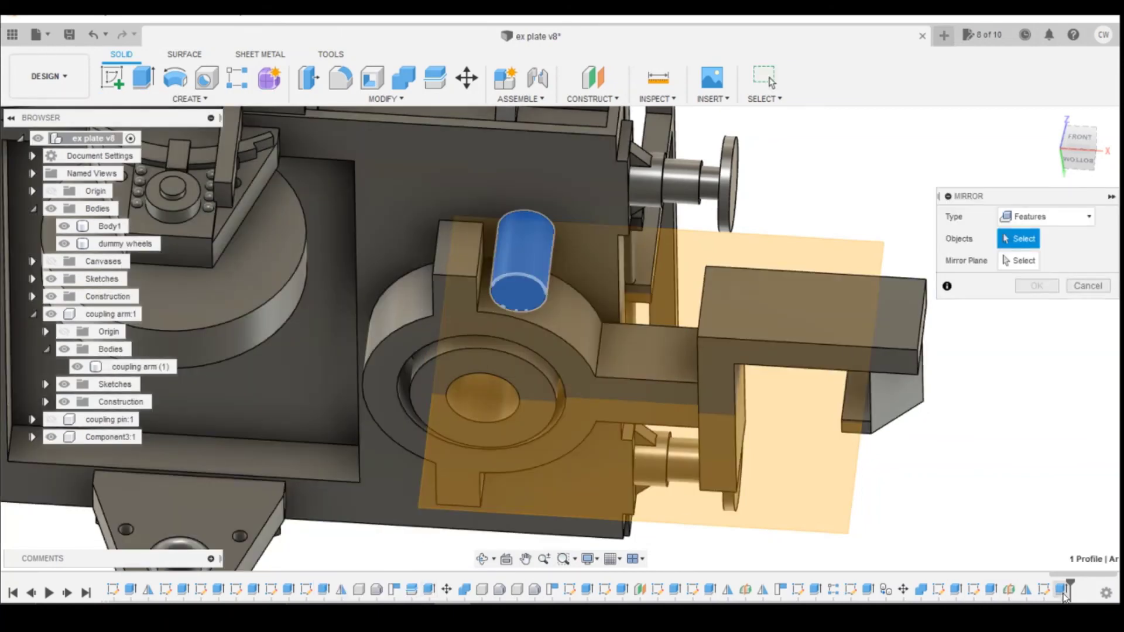
scroll(432, 402, "down", 3)
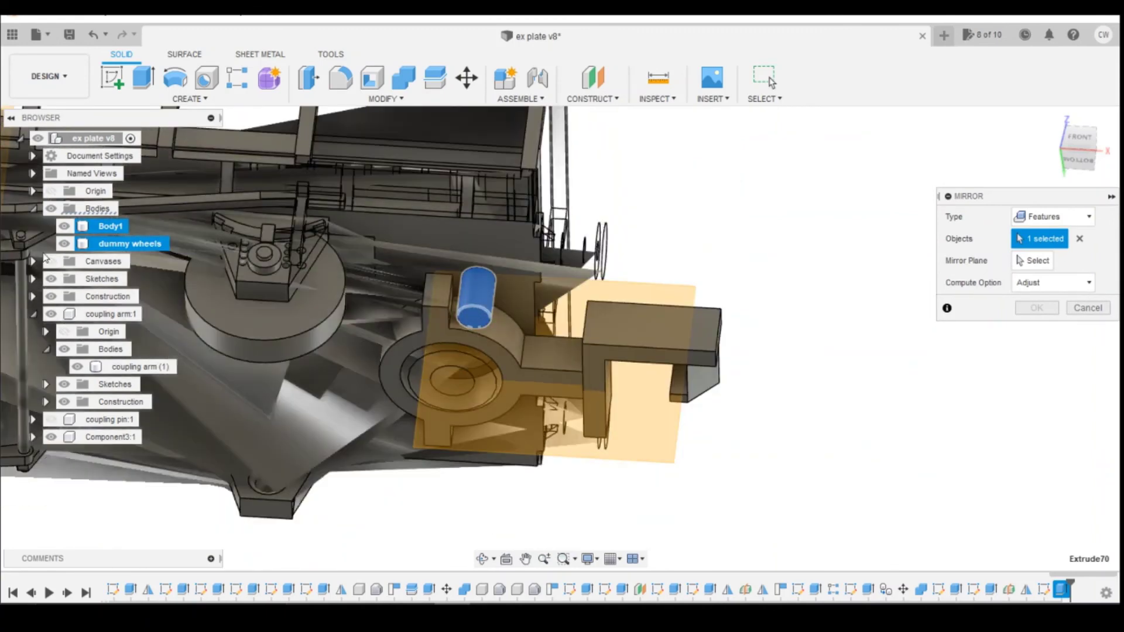
left_click(32, 297)
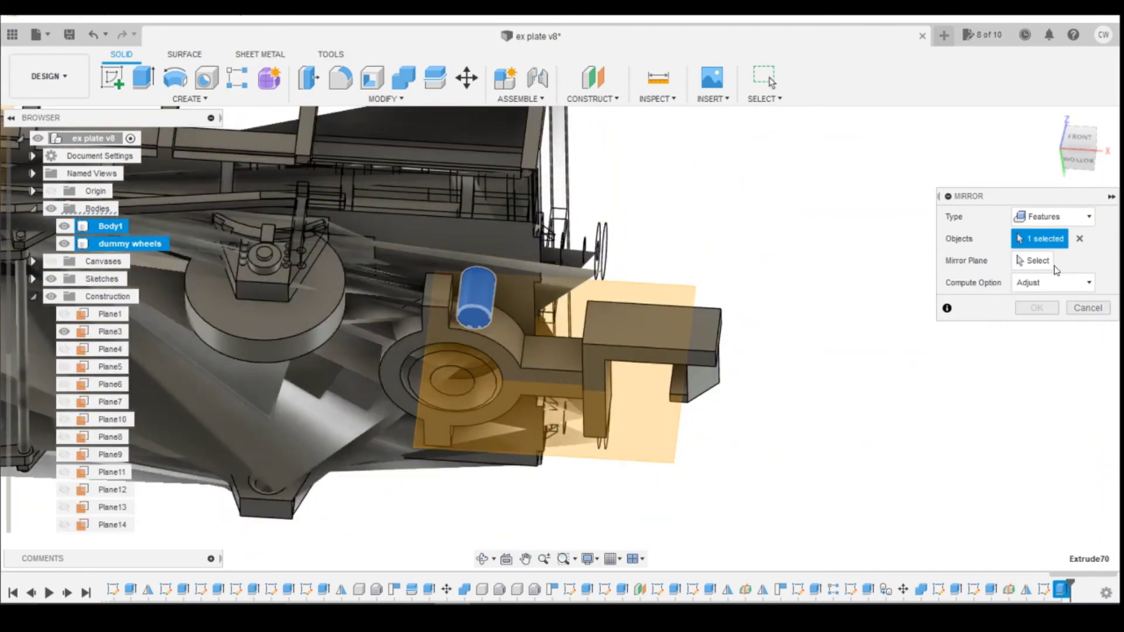
left_click(1048, 263)
left_click(99, 334)
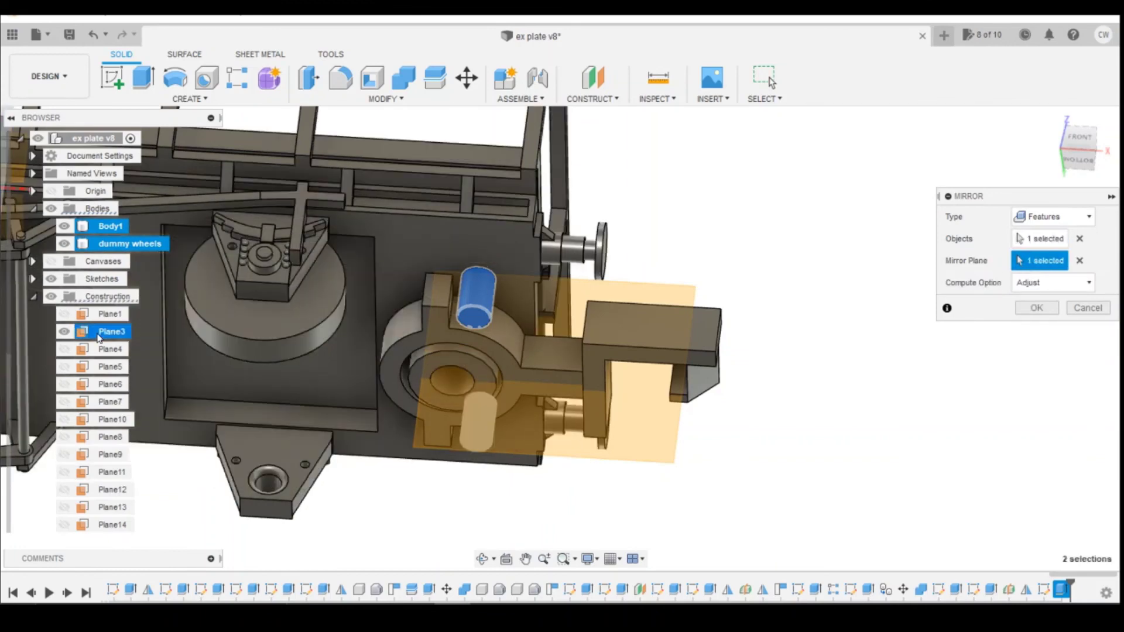
left_click(1037, 308)
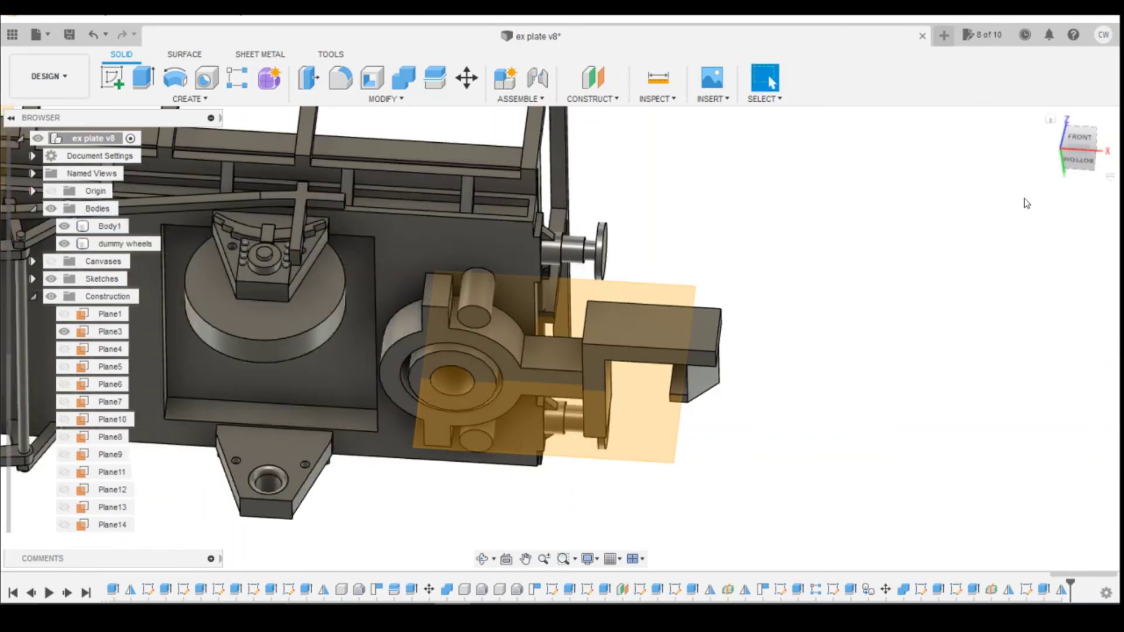
Step: Mirror the stop pin's extrude and mirror features across the top-level Plane1 to the other end of the chassis
left_click(1081, 165)
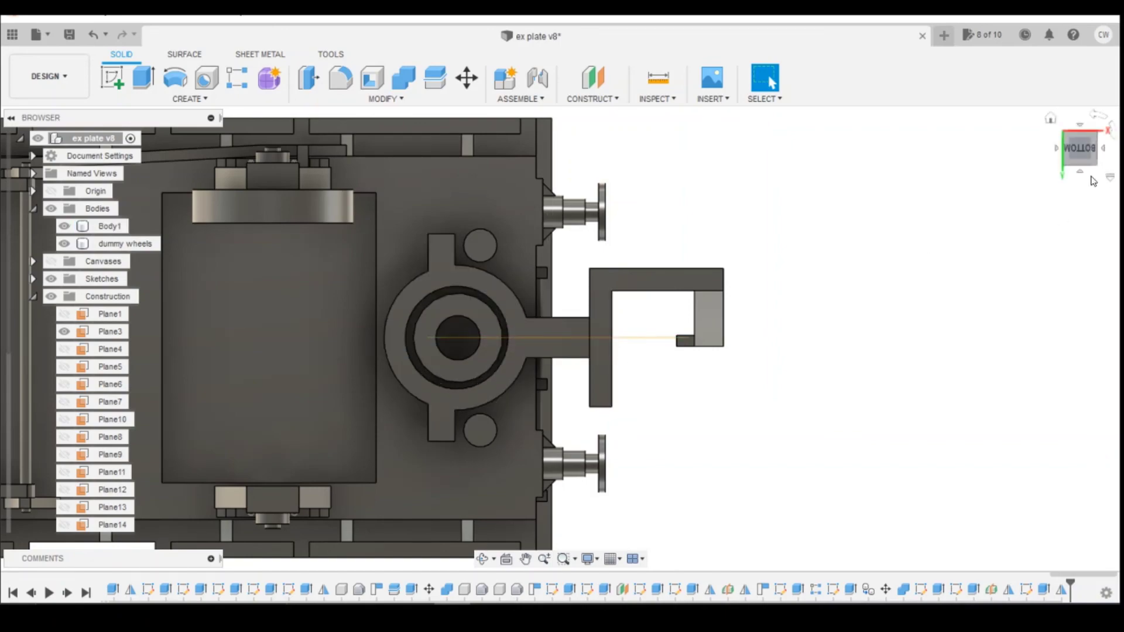
mouse_move(1082, 158)
left_mouse_down()
mouse_move(1066, 194)
mouse_move(1016, 211)
mouse_move(1082, 169)
left_mouse_up()
scroll(710, 298, "down", 7)
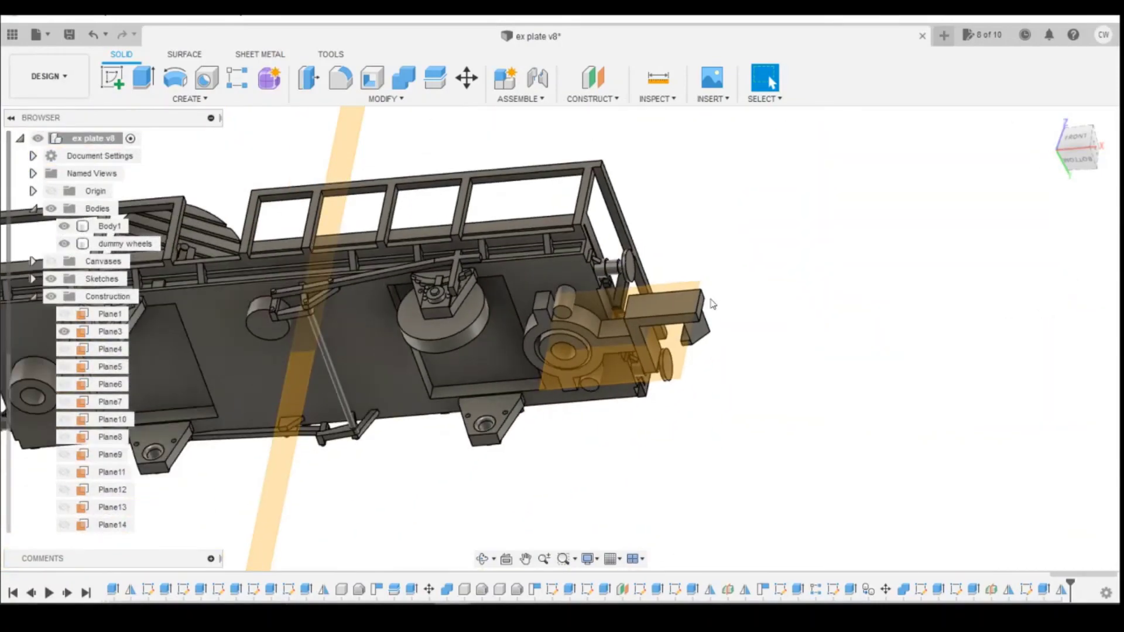
scroll(591, 364, "down", 1)
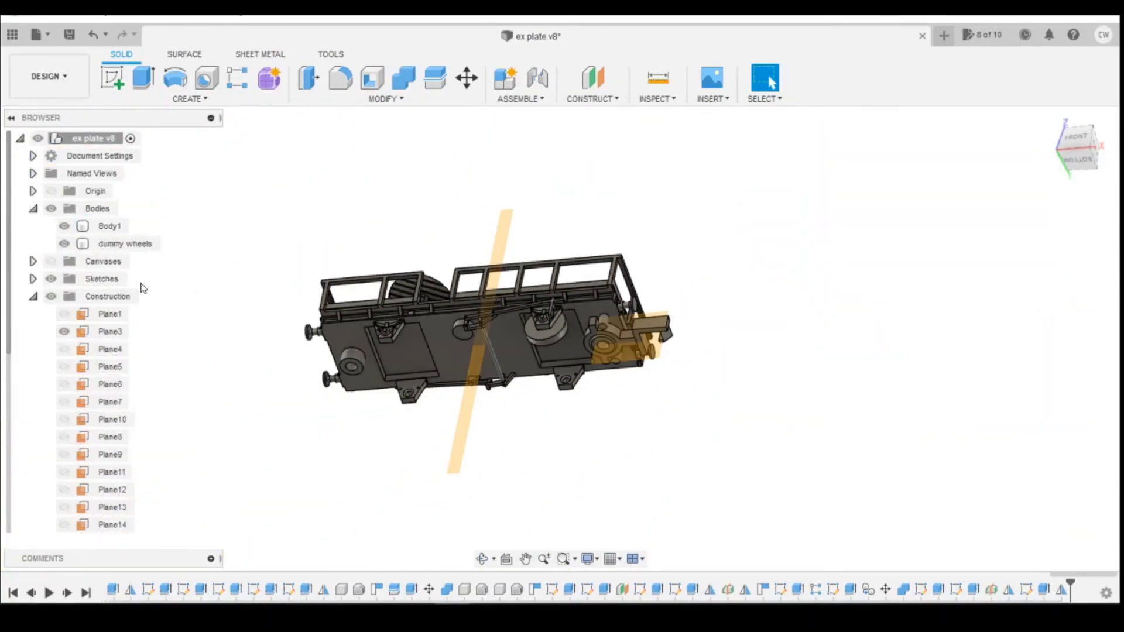
left_click(202, 100)
left_click(146, 439)
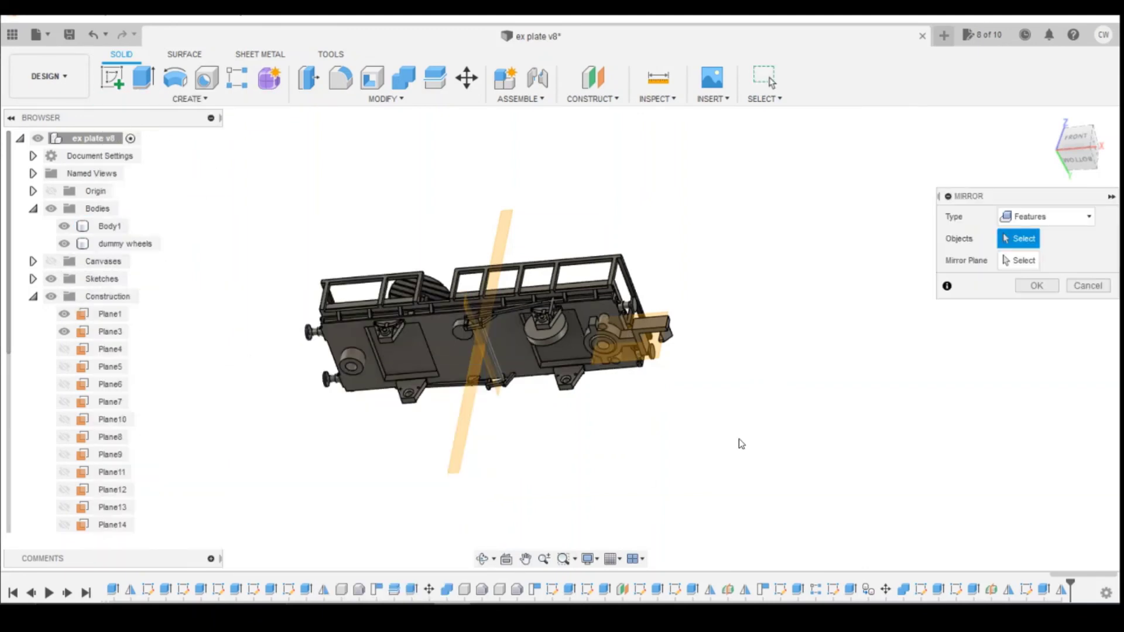
left_click(1046, 591)
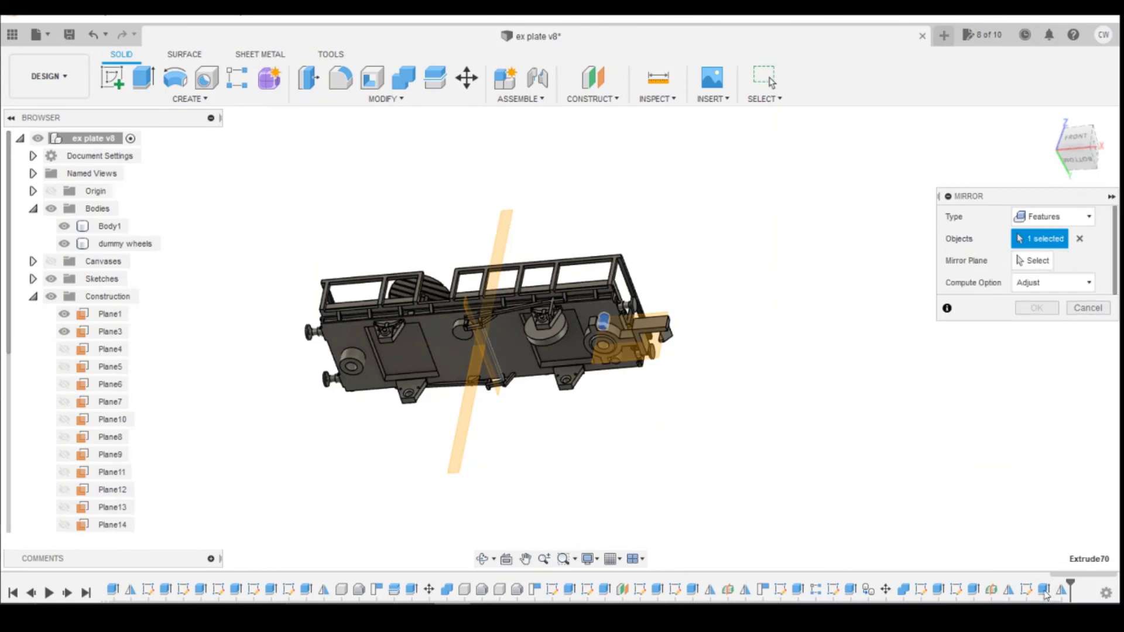
left_click(1062, 591)
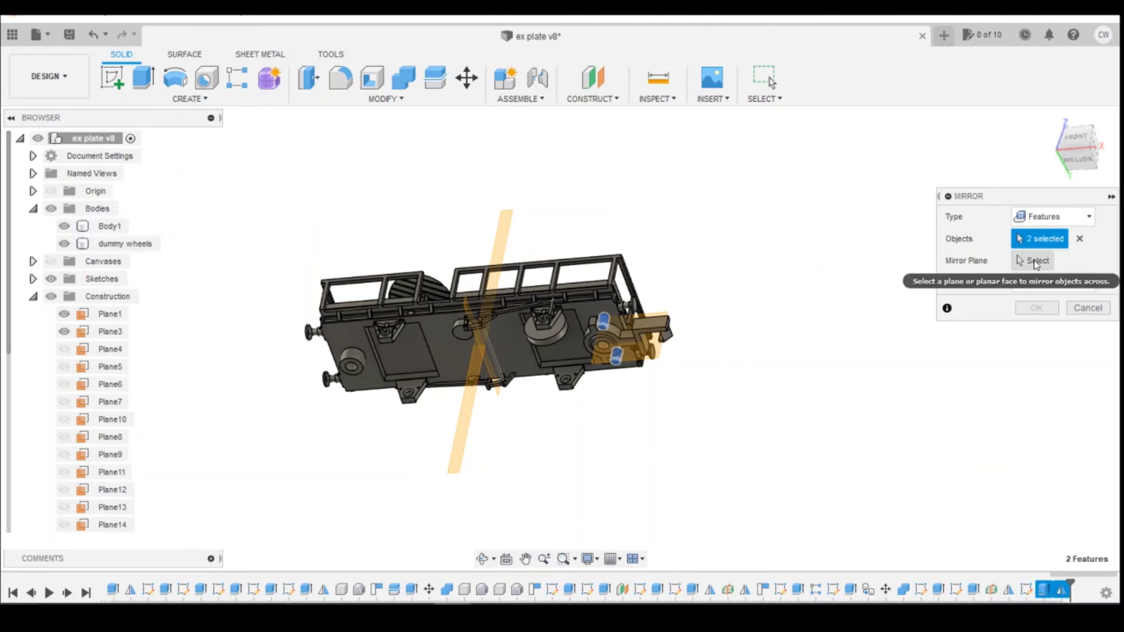
left_click(1032, 261)
scroll(1100, 287, "up", 3)
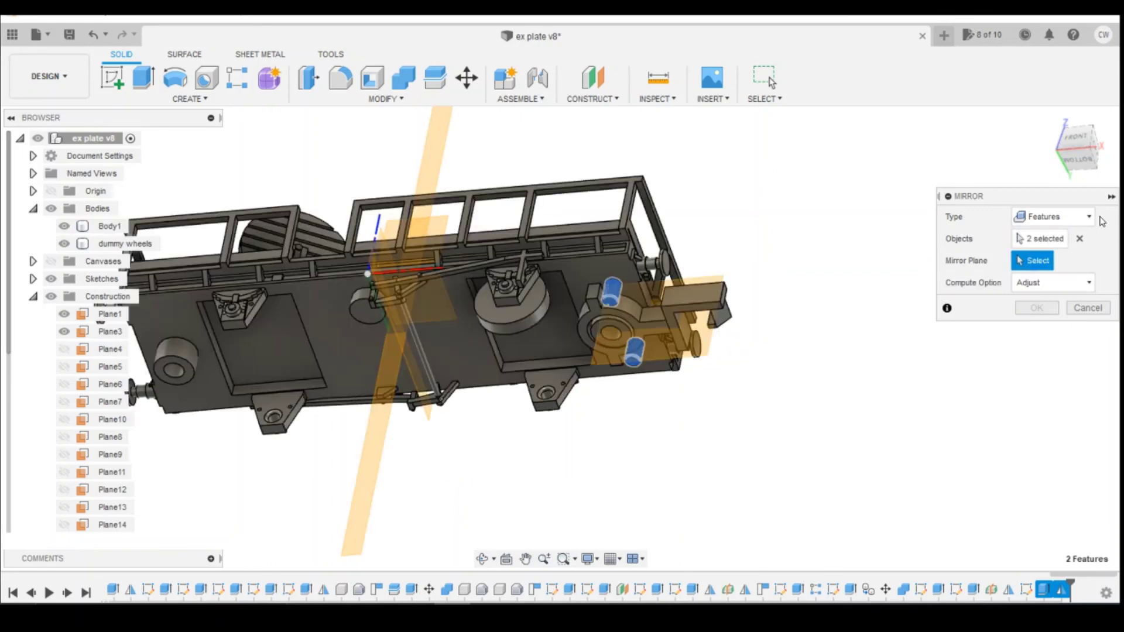
left_click(1078, 159)
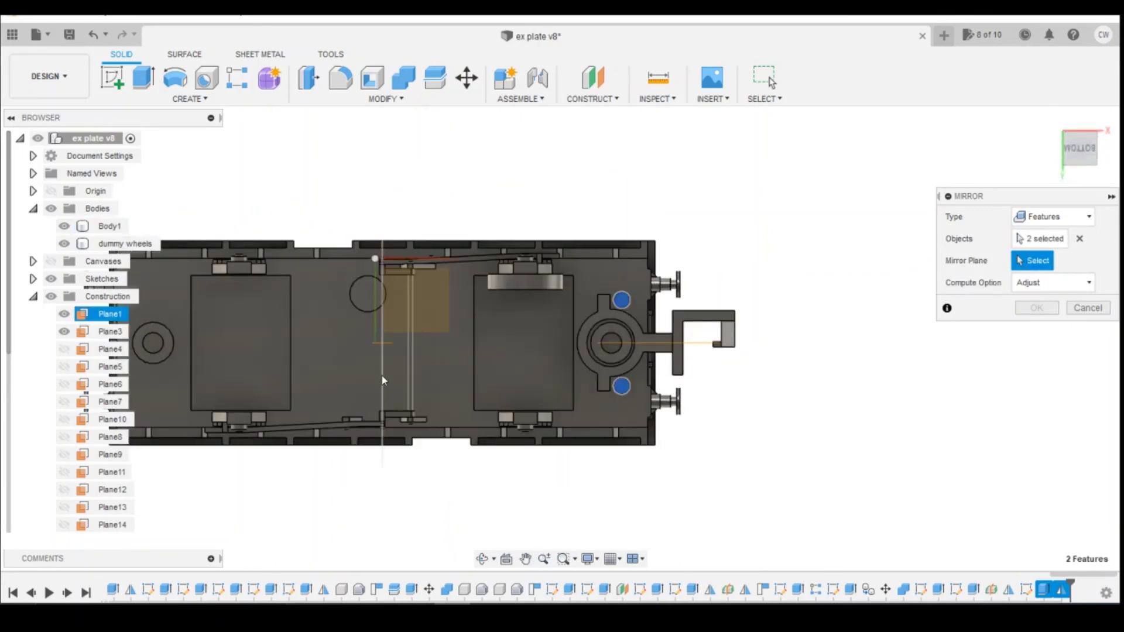
left_click(382, 374)
scroll(535, 478, "down", 2)
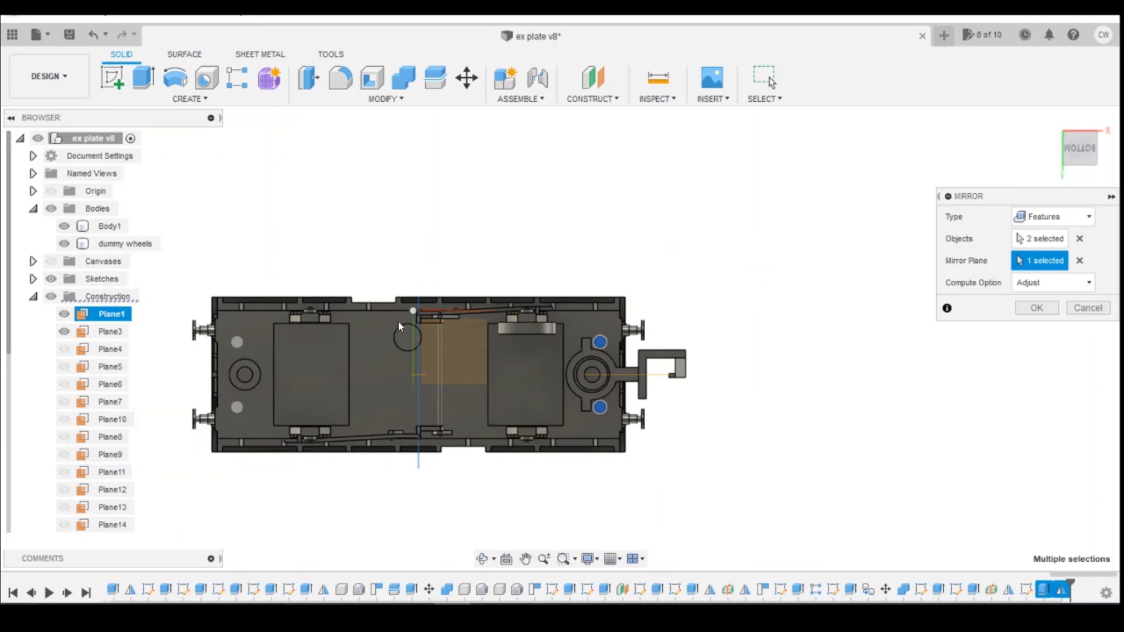
left_click(1038, 309)
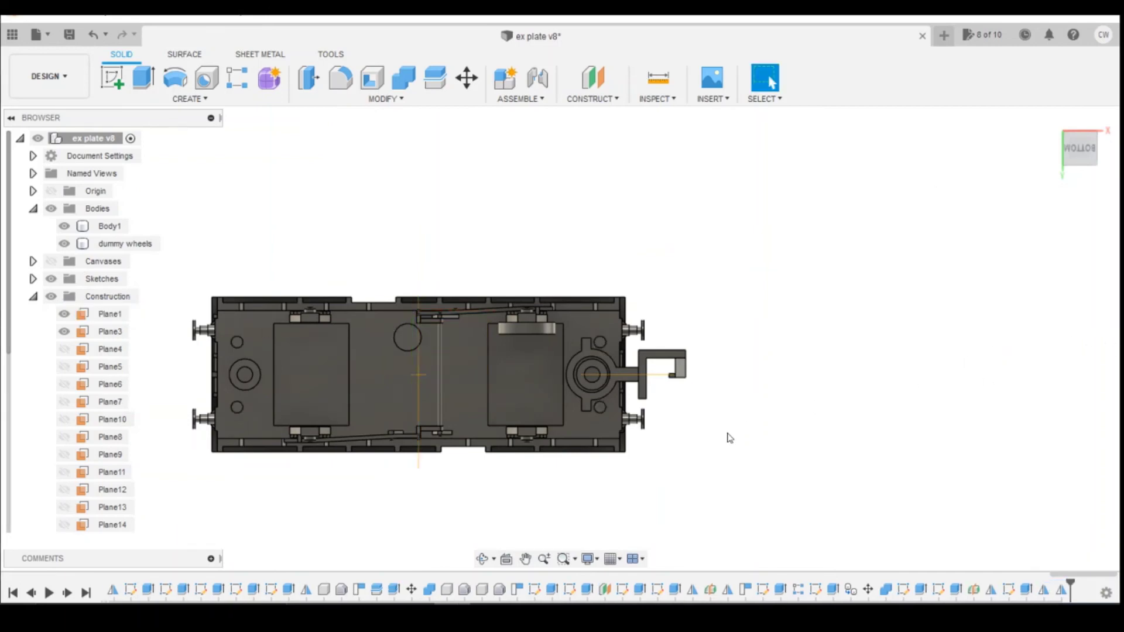
Step: Hide the top-level construction planes Plane1 and Plane3 and the coupling arm component's Plane1
left_click(64, 314)
left_click(64, 332)
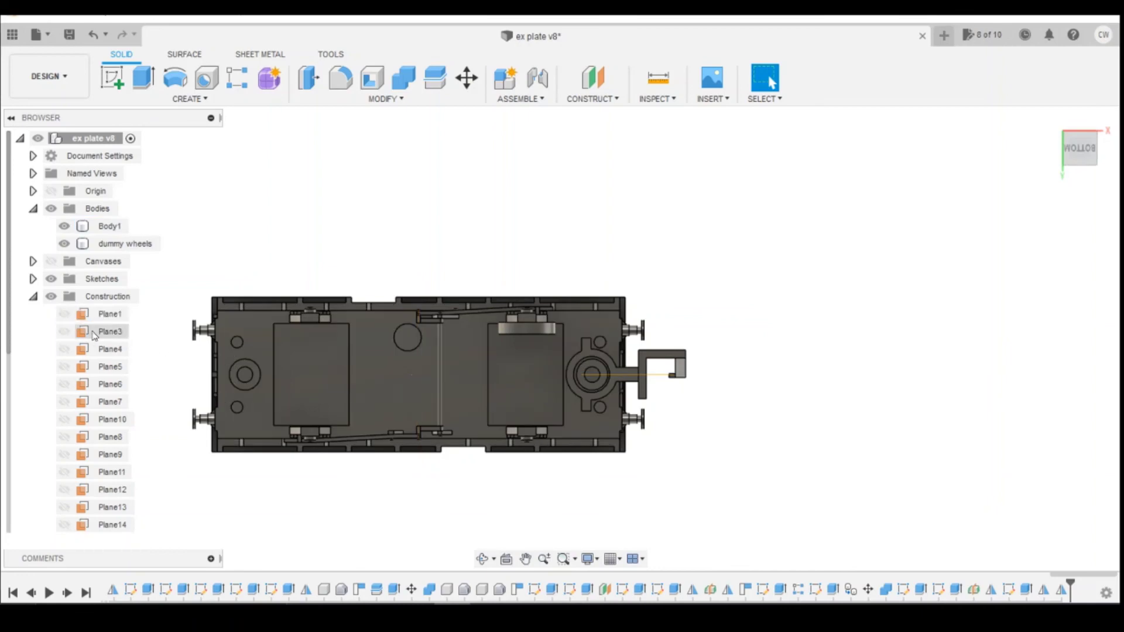
left_click(1089, 151)
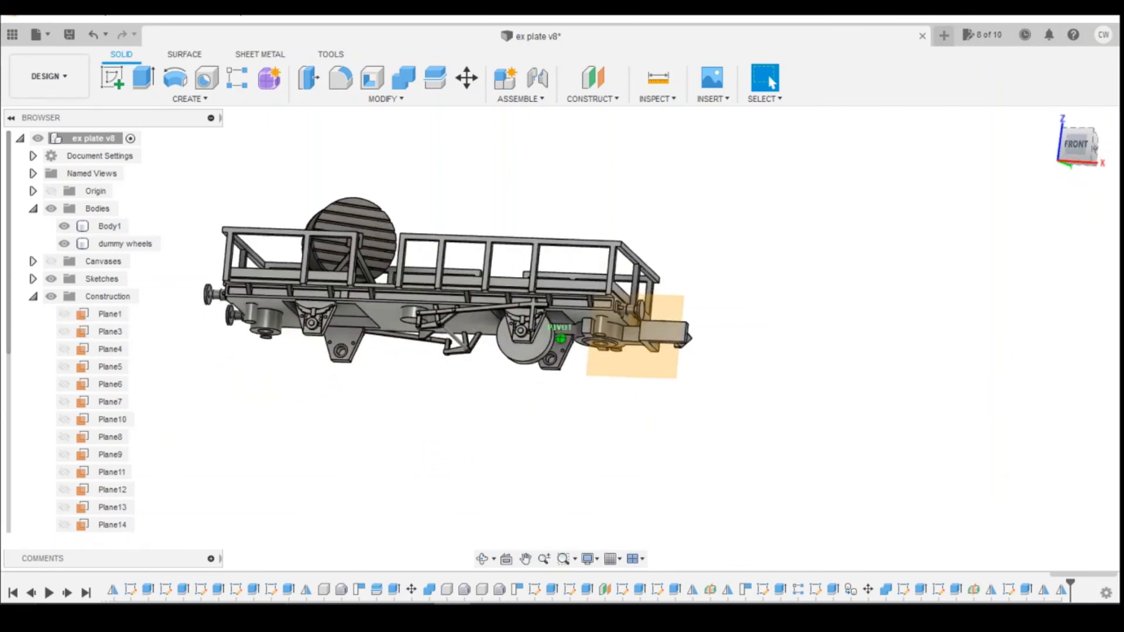
scroll(76, 363, "down", 4)
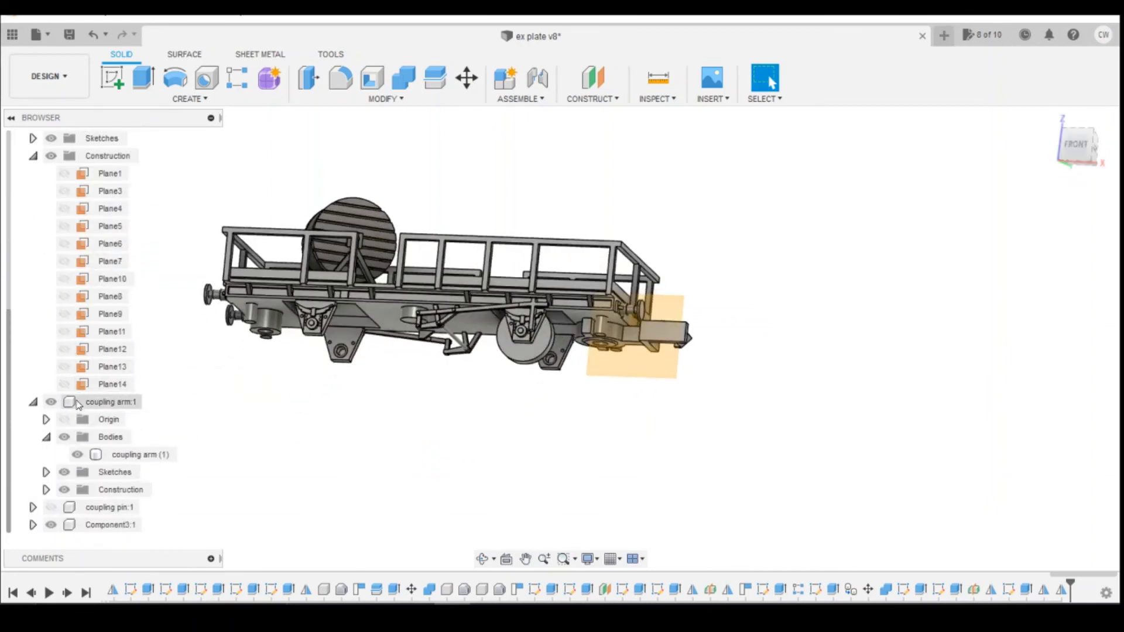
scroll(82, 386, "up", 1)
scroll(68, 427, "down", 1)
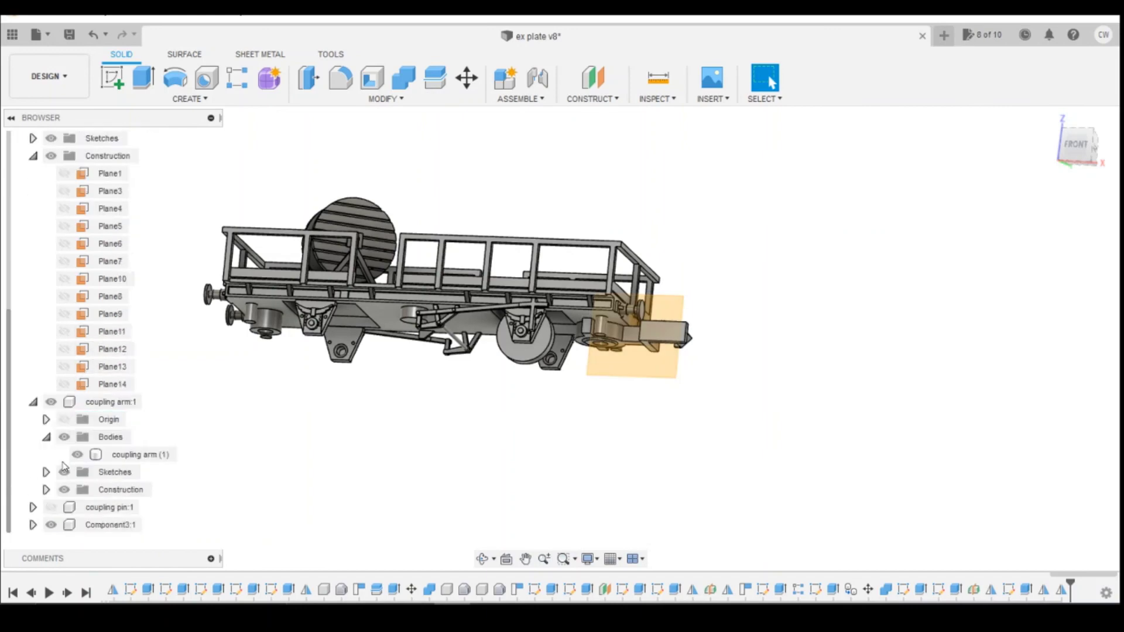
left_click(46, 489)
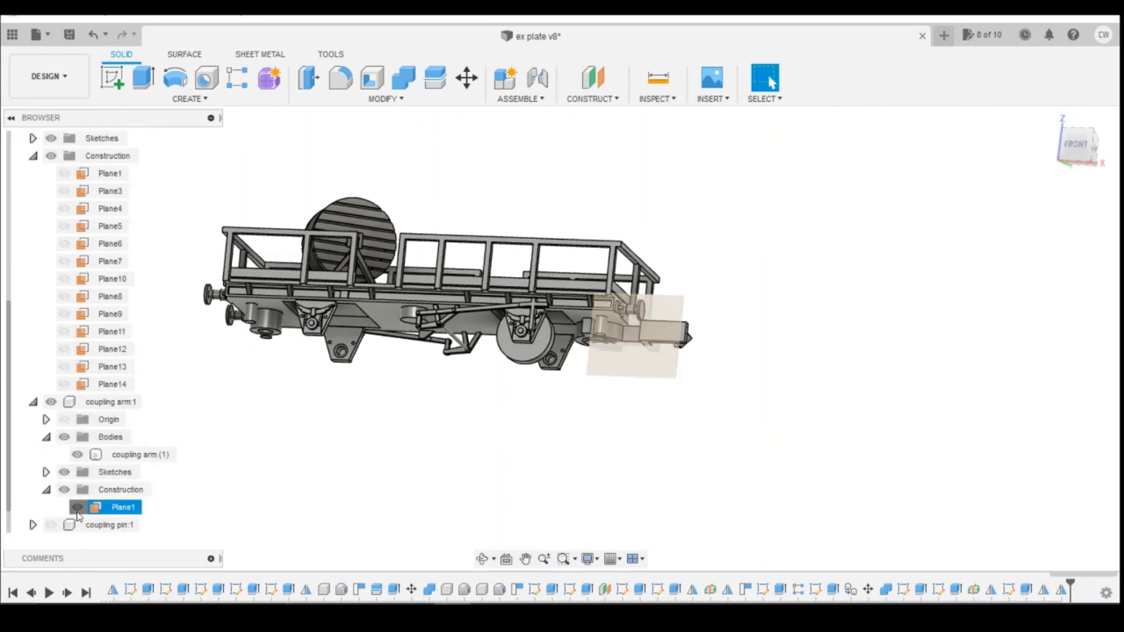
mouse_move(581, 326)
middle_mouse_down("shift")
mouse_move(480, 330)
mouse_move(462, 217)
middle_mouse_up("shift")
left_click(1078, 155)
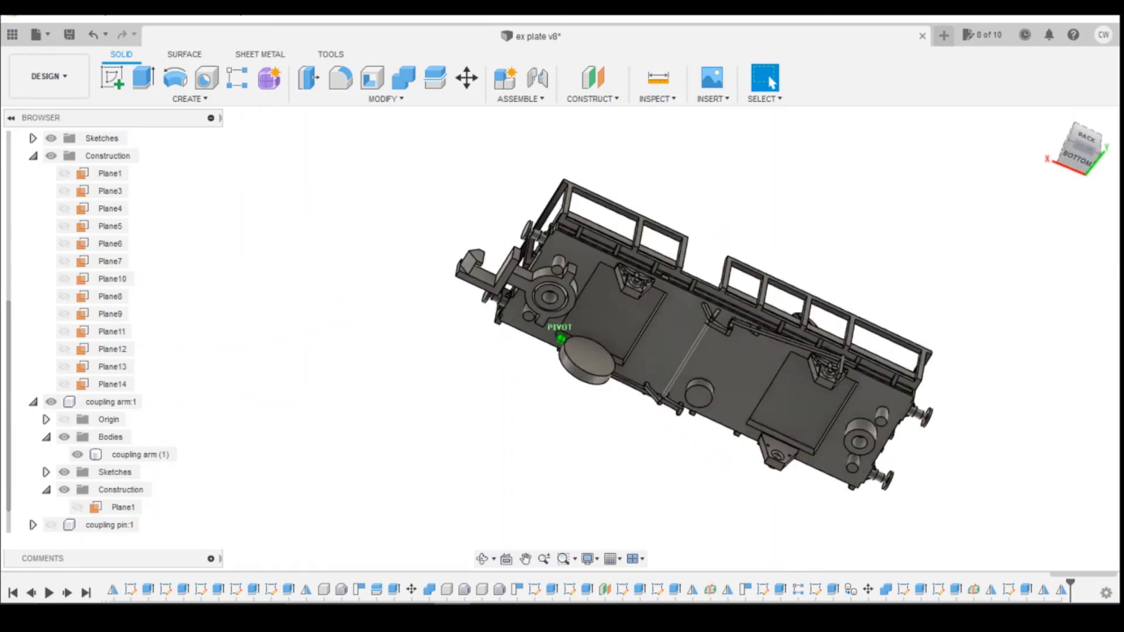